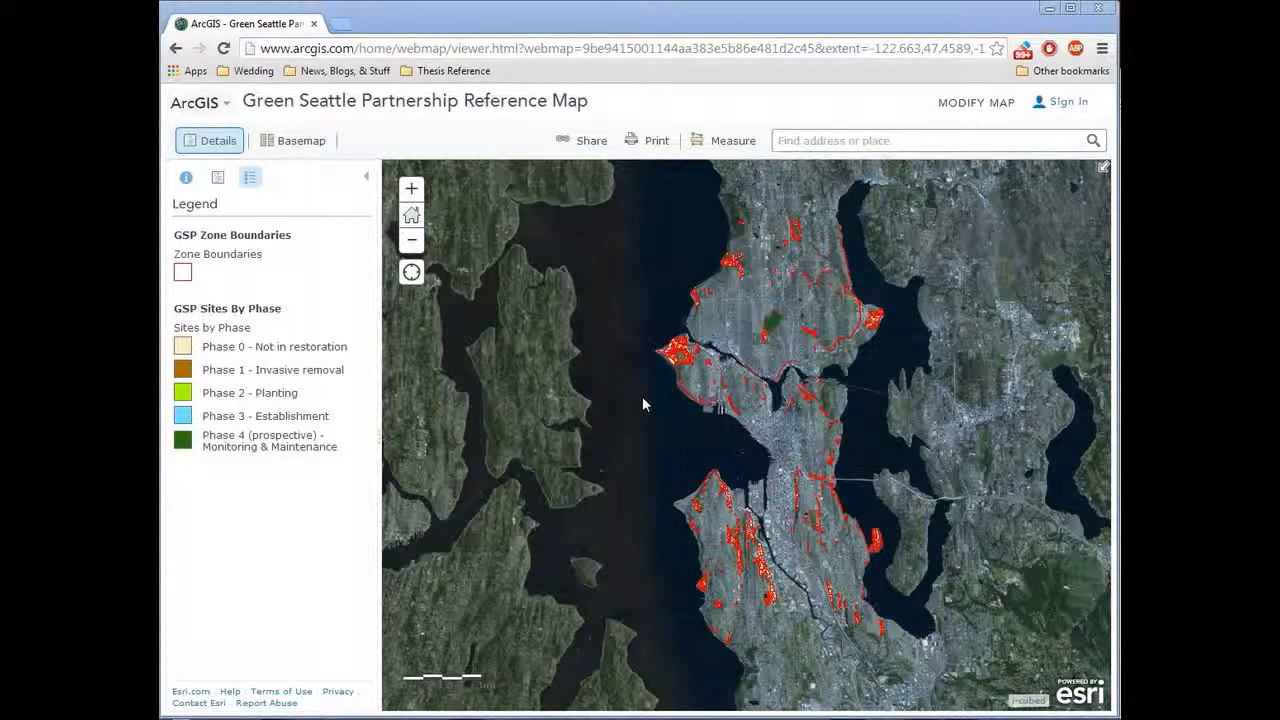
Step: Zoom in on the shoreline zones south of the western peninsula's point, where the Phase 0 beach strip borders the Phase 3 site
{"action": "left_click", "coordinate": [411, 189]}
{"action": "left_click", "coordinate": [411, 189]}
{"action": "left_click_drag", "start_coordinate": [524, 271], "coordinate": [1000, 563]}
{"action": "left_click_drag", "start_coordinate": [788, 224], "coordinate": [838, 472]}
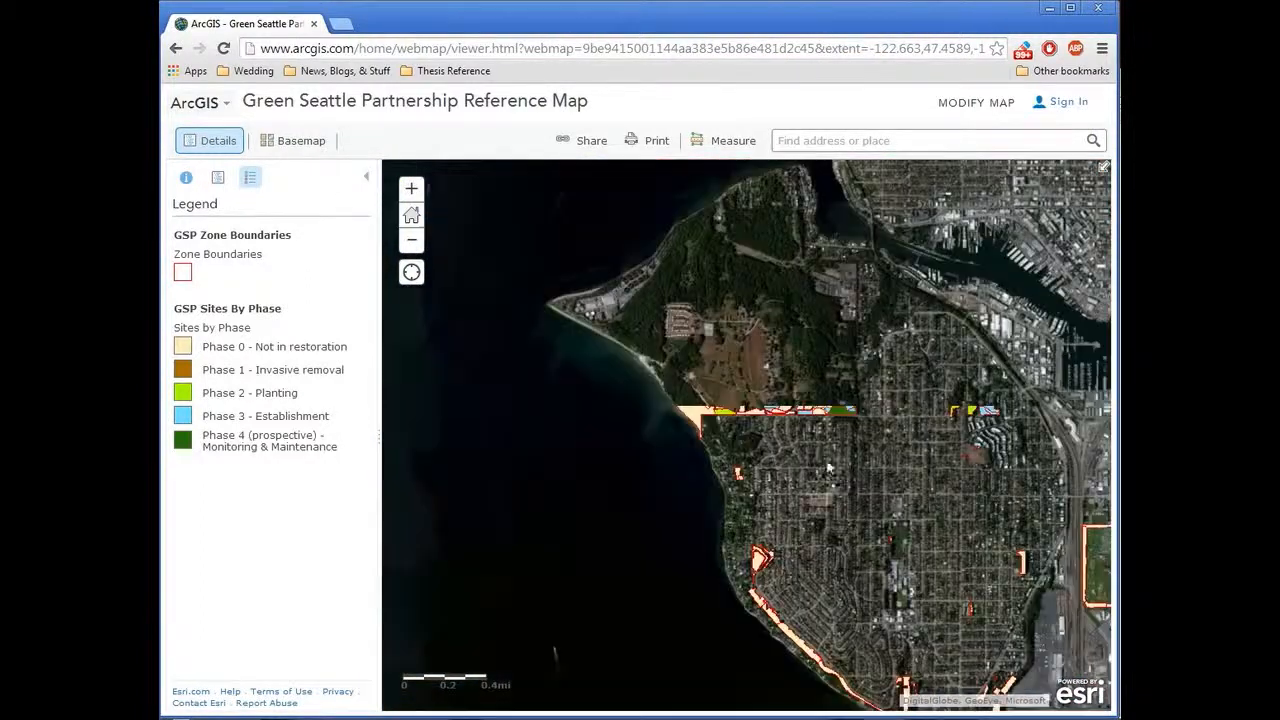
{"action": "scroll", "coordinate": [688, 386], "scroll_direction": "up", "scroll_amount": 2}
{"action": "left_click_drag", "start_coordinate": [548, 304], "coordinate": [837, 417]}
{"action": "scroll", "coordinate": [659, 337], "scroll_direction": "up", "scroll_amount": 2}
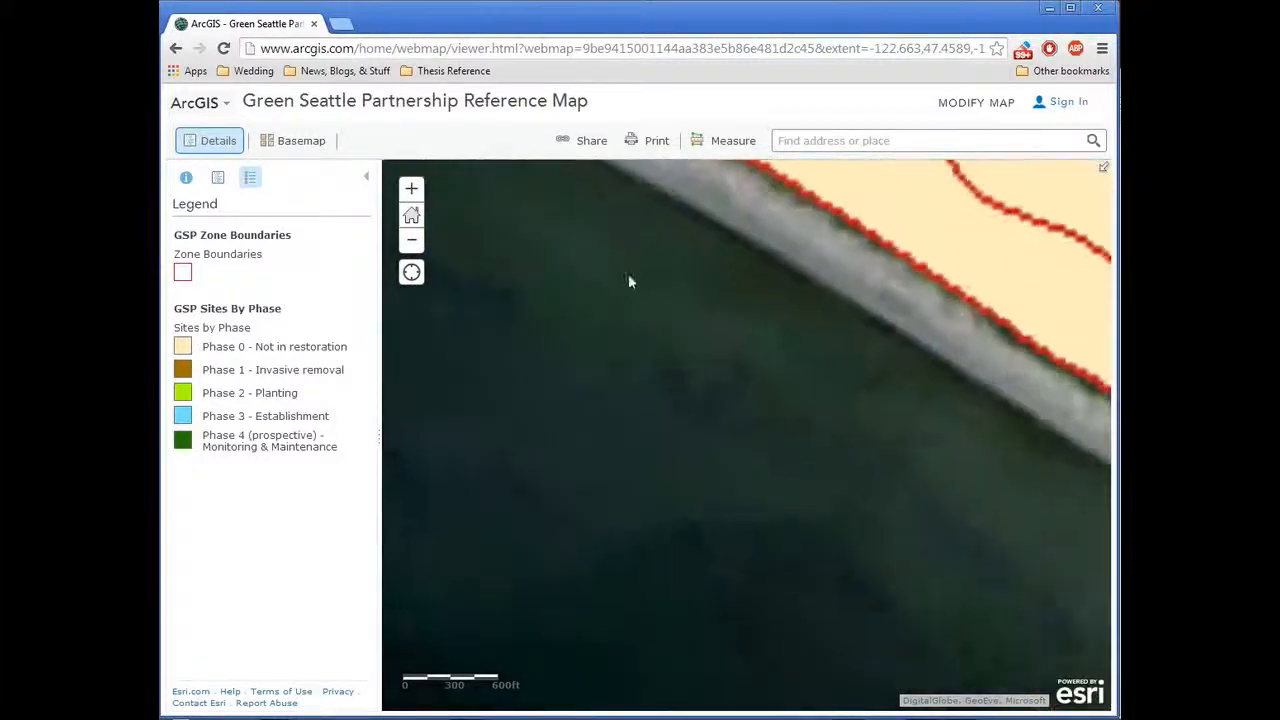
{"action": "left_click_drag", "start_coordinate": [634, 346], "coordinate": [646, 563]}
{"action": "scroll", "coordinate": [655, 412], "scroll_direction": "up", "scroll_amount": 3}
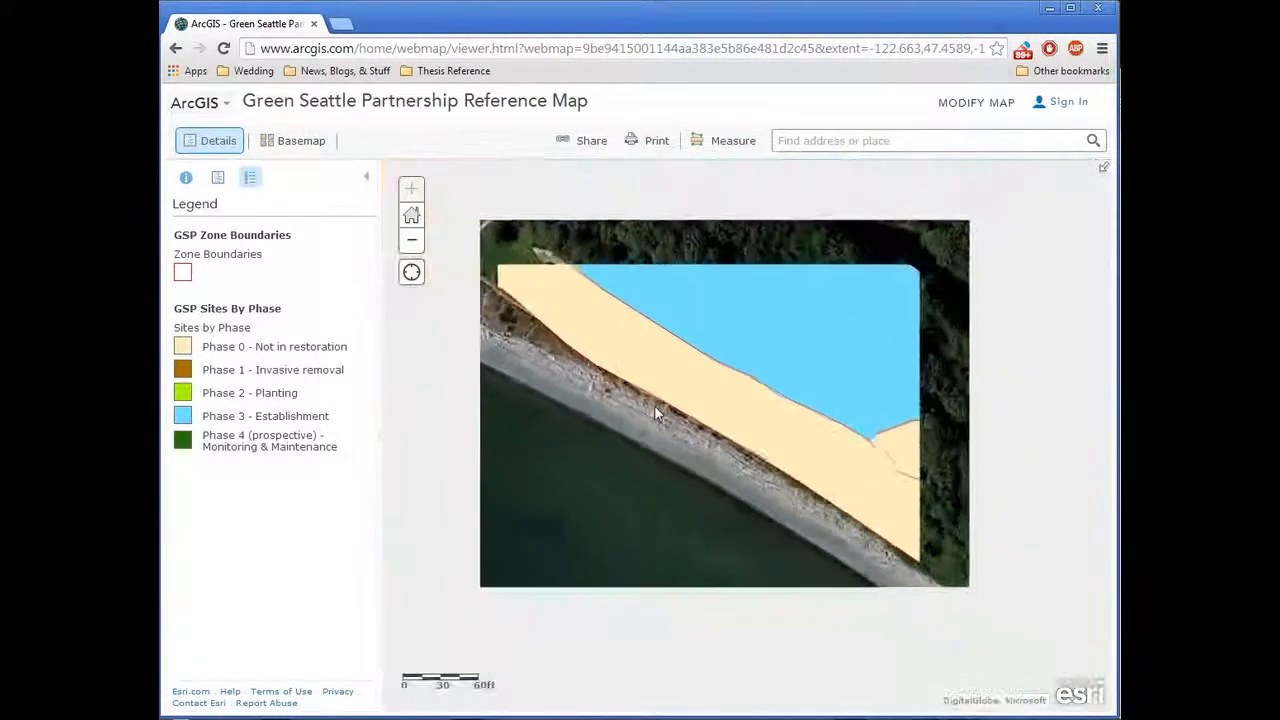
{"action": "left_click_drag", "start_coordinate": [555, 354], "coordinate": [551, 370]}
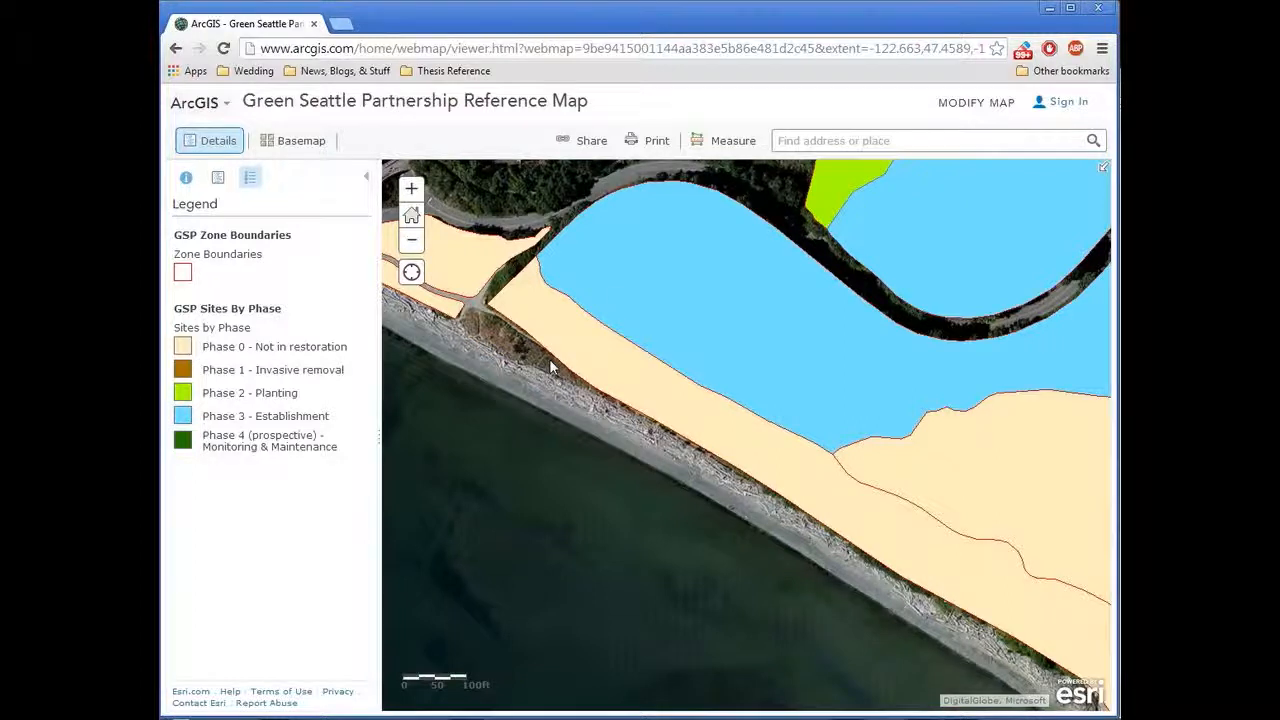
Step: Make the reference map editable and add a Map Notes layer to it
{"action": "left_click", "coordinate": [987, 106]}
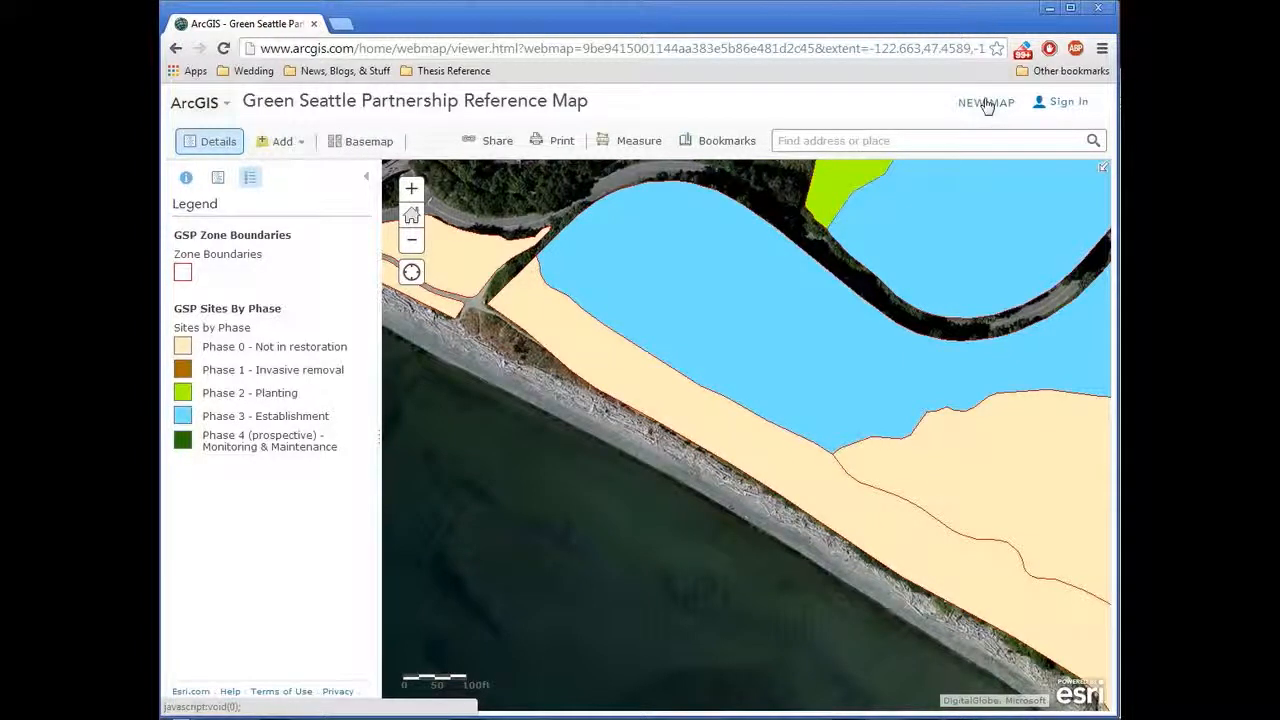
{"action": "left_click", "coordinate": [287, 140]}
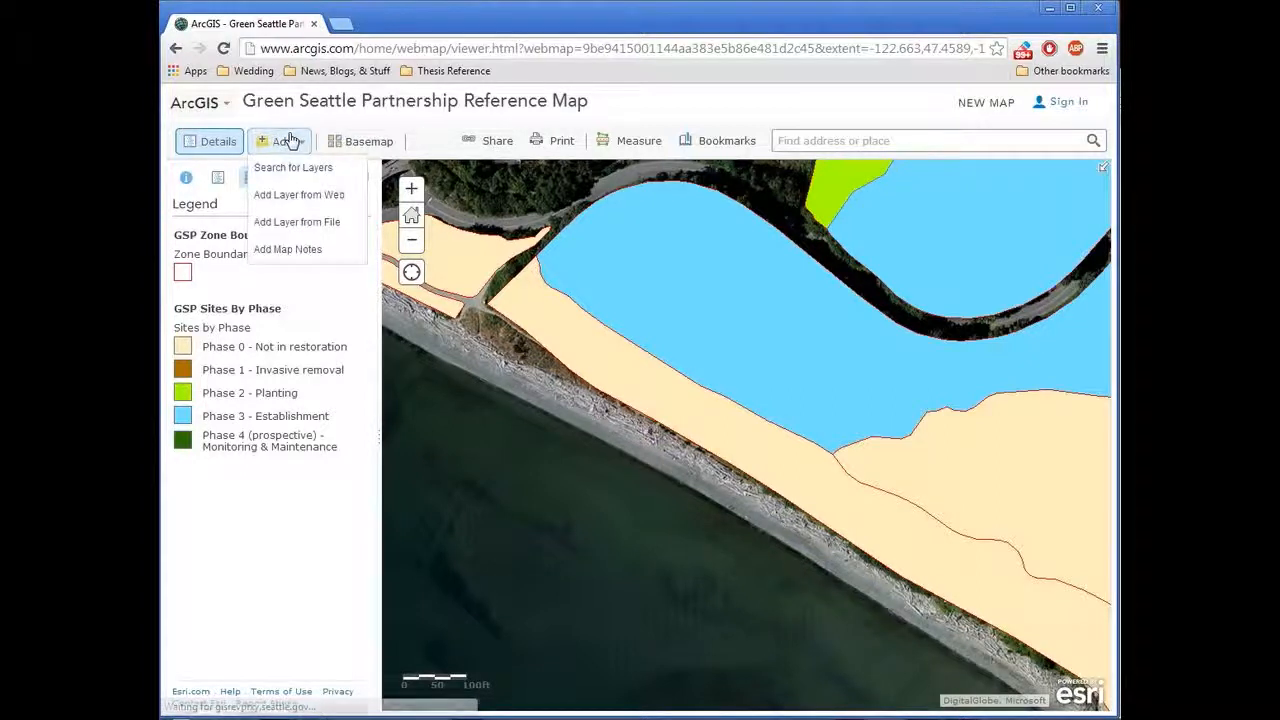
{"action": "left_click", "coordinate": [312, 255]}
{"action": "left_click", "coordinate": [641, 476]}
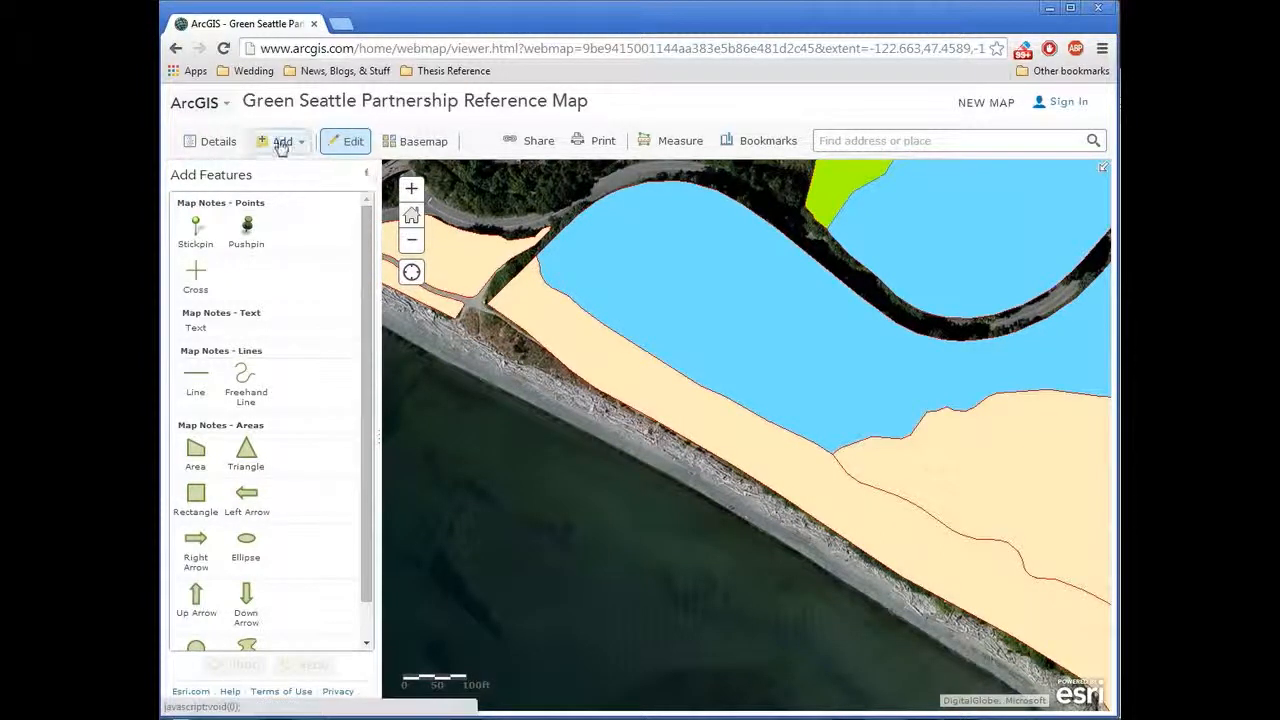
Step: Hide the GSP Sites By Phase layer in the map contents
{"action": "left_click", "coordinate": [212, 141]}
{"action": "left_click", "coordinate": [218, 178]}
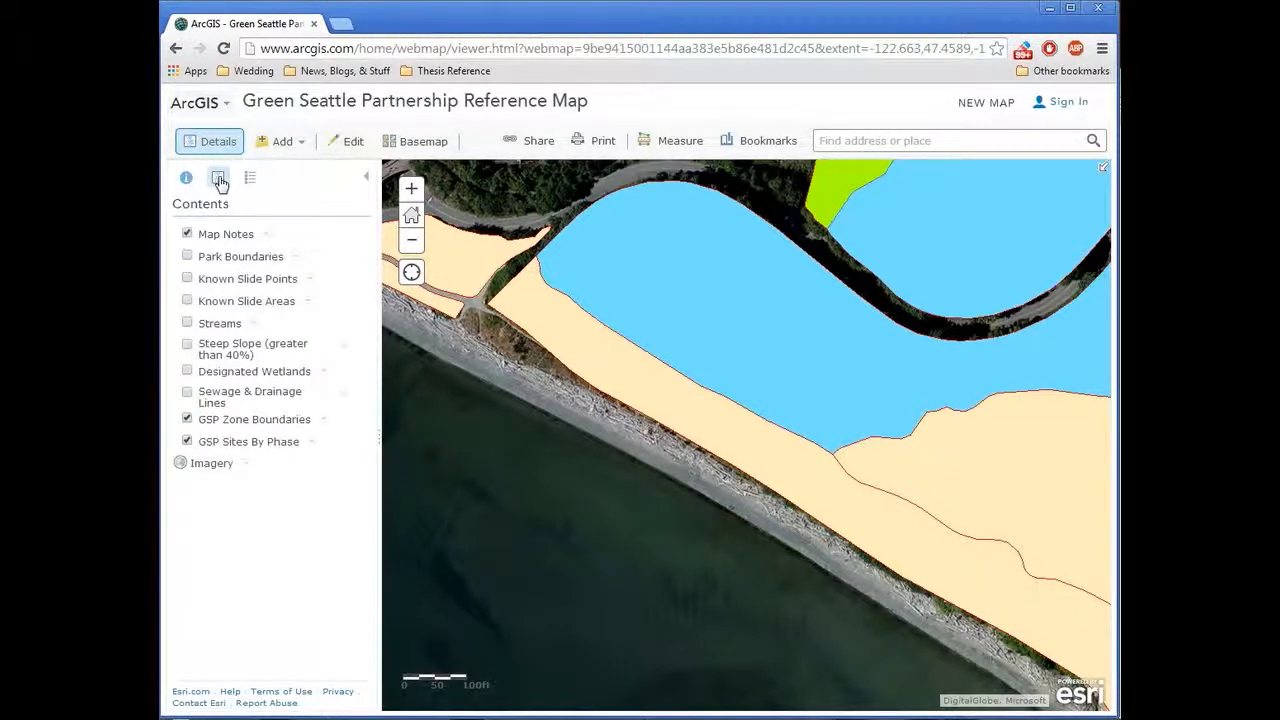
{"action": "left_click", "coordinate": [187, 441]}
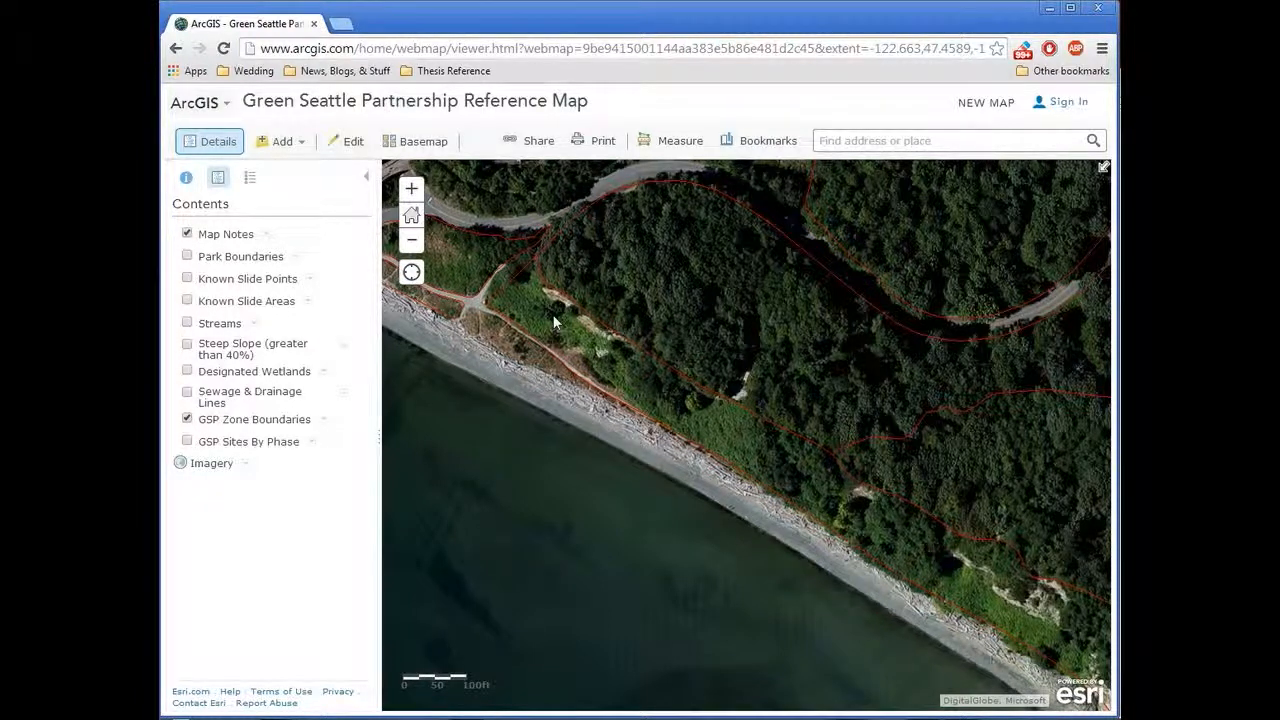
Step: Draw an Area map note over the green clearing between the path junction and the forest edge, following the zone boundary
{"action": "left_click", "coordinate": [283, 142]}
{"action": "left_click", "coordinate": [283, 142]}
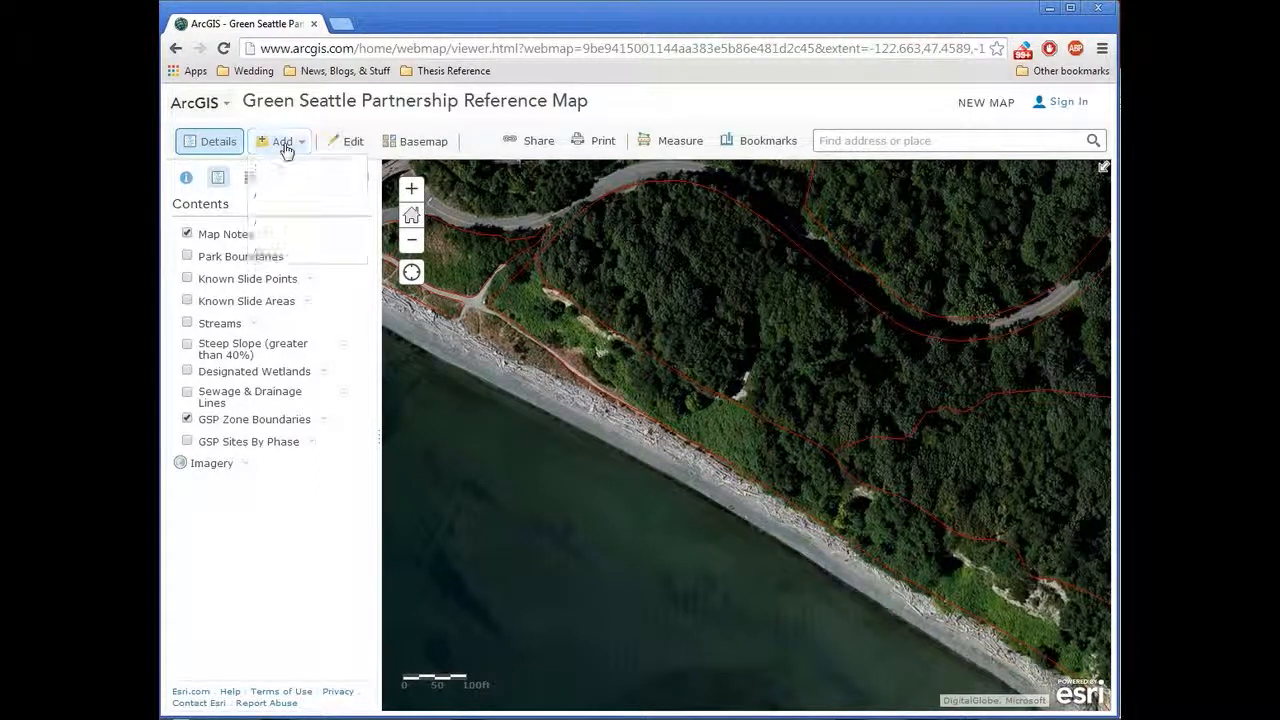
{"action": "left_click", "coordinate": [345, 141]}
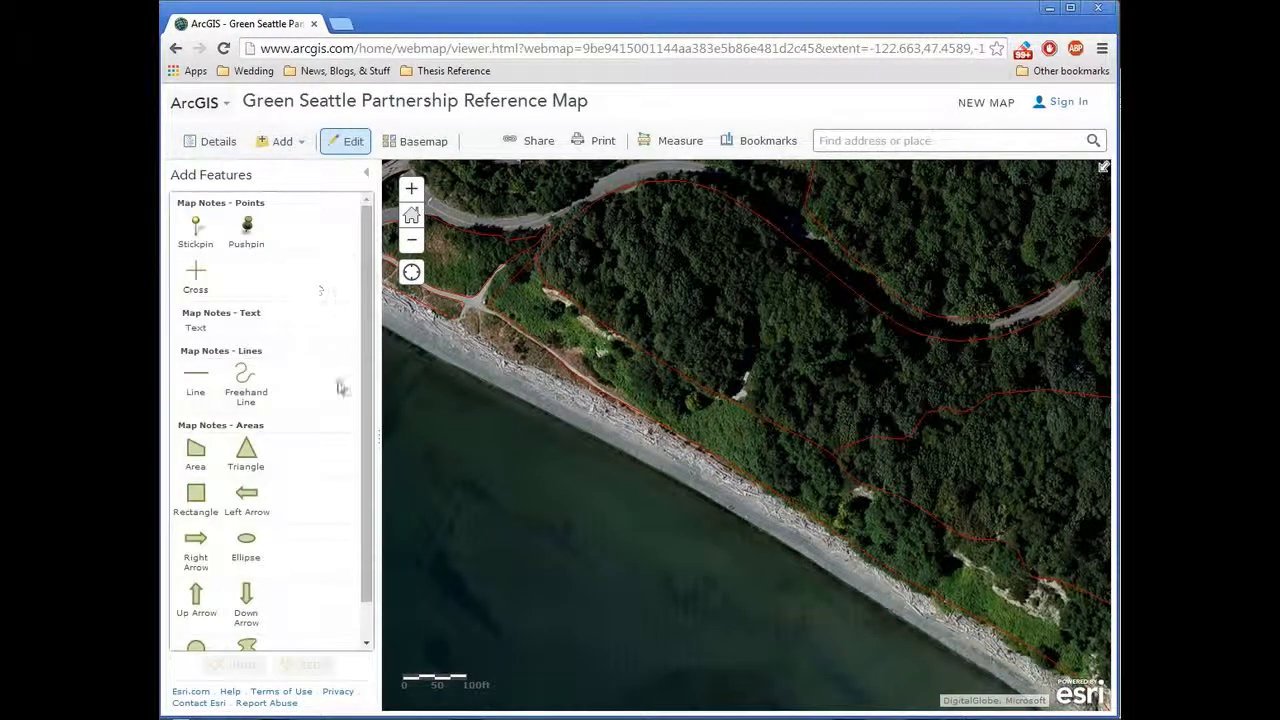
{"action": "left_click", "coordinate": [196, 455]}
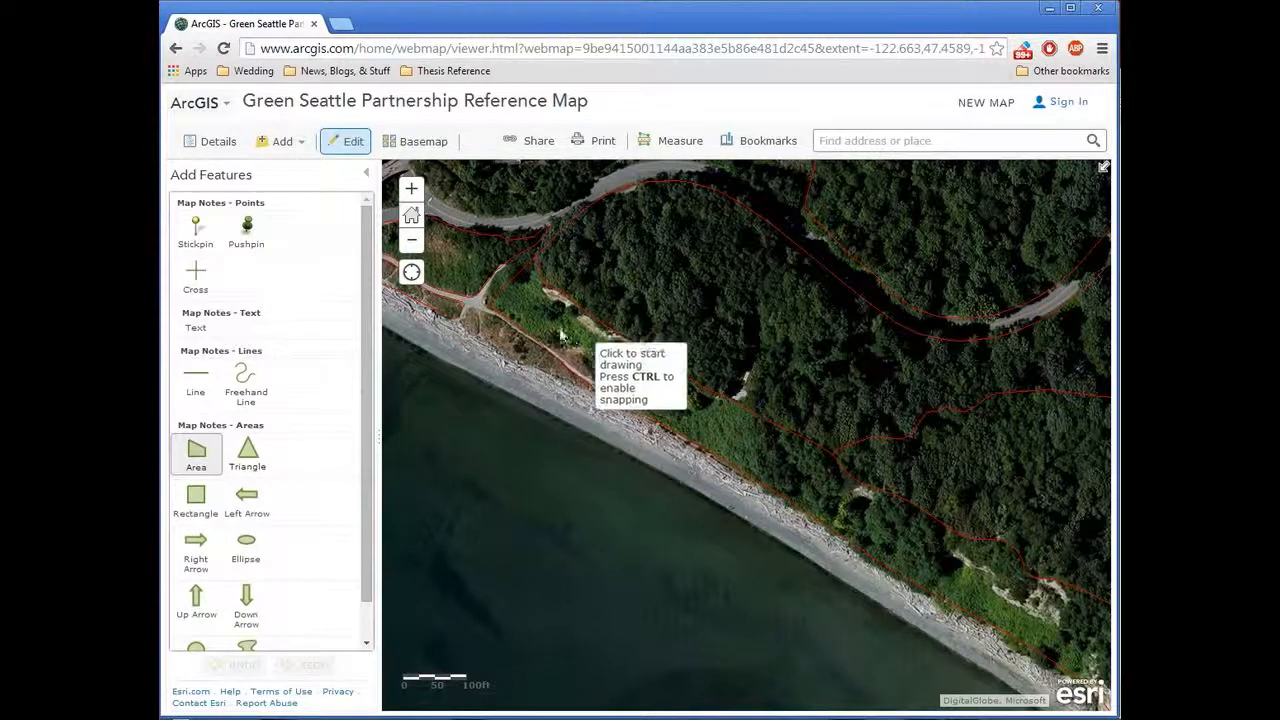
{"action": "left_click", "coordinate": [486, 305]}
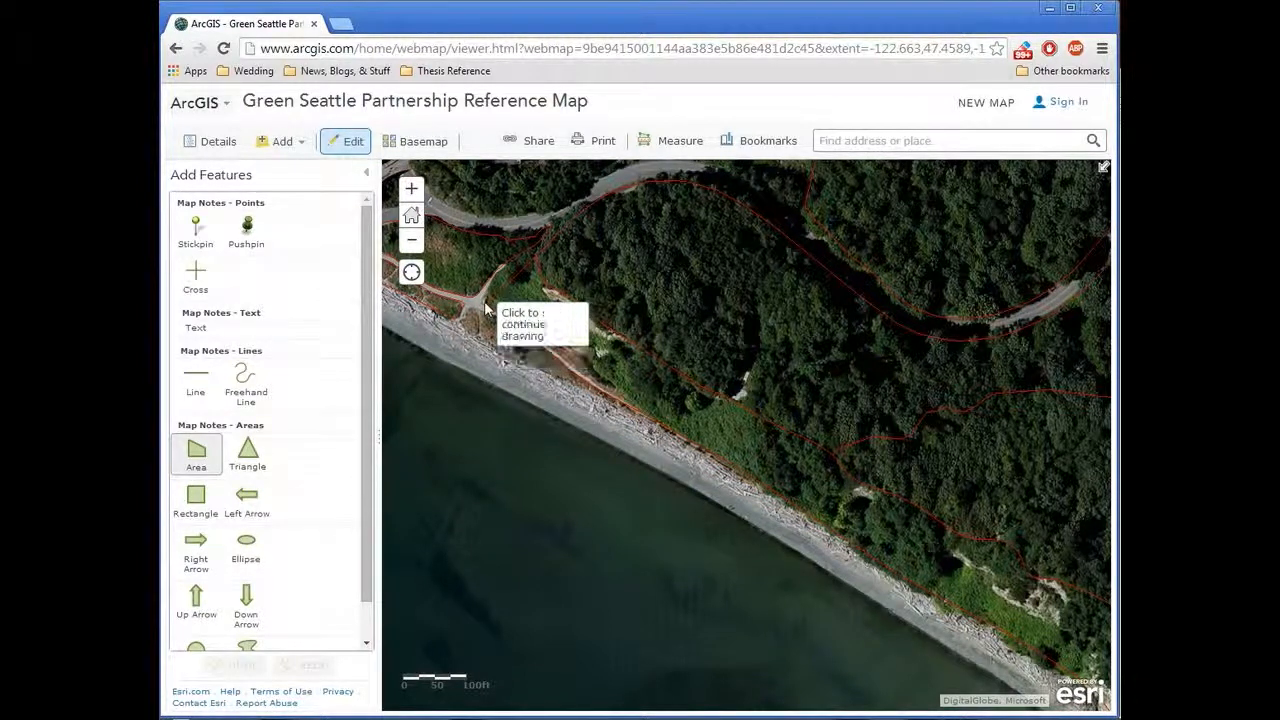
{"action": "left_click", "coordinate": [536, 258]}
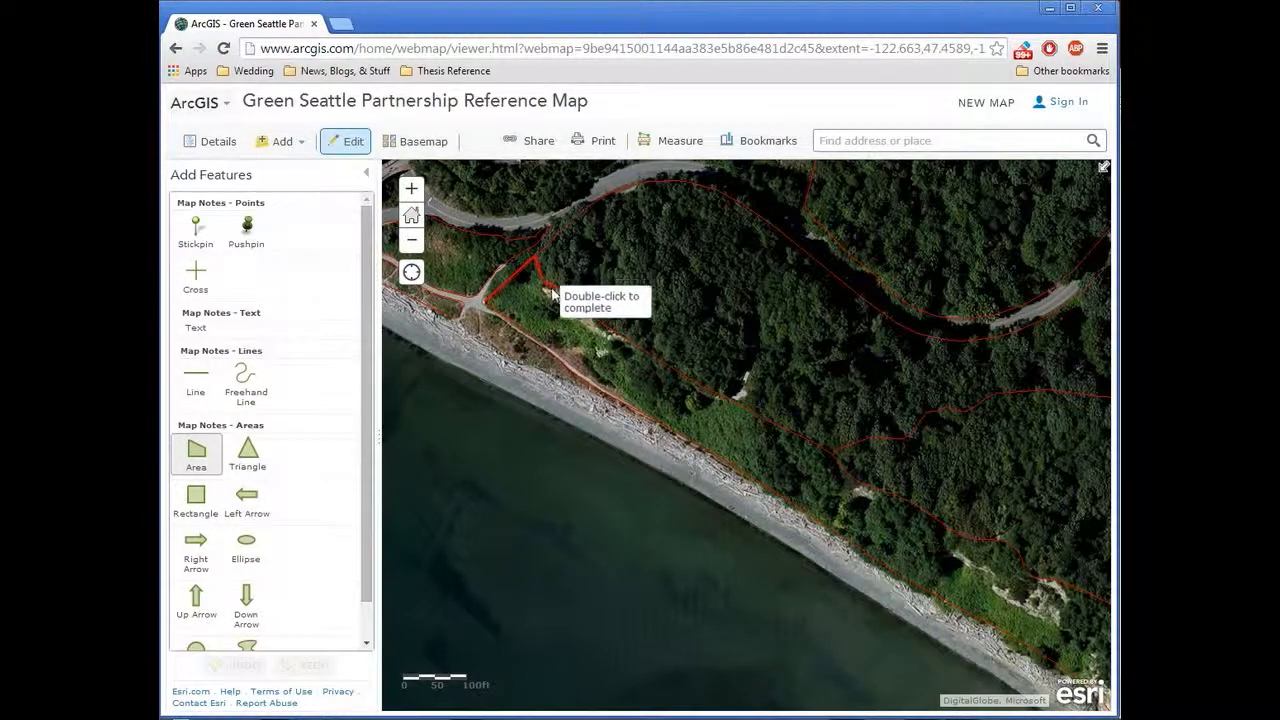
{"action": "left_click", "coordinate": [604, 330]}
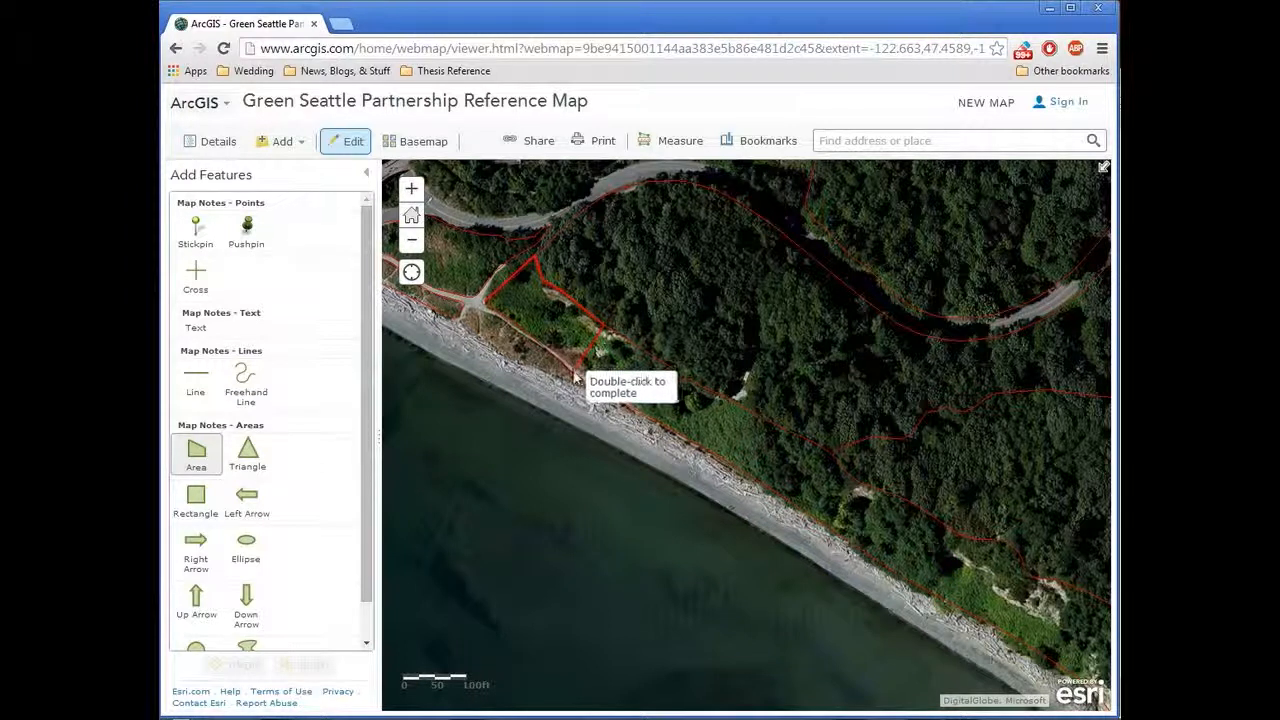
{"action": "double_click", "coordinate": [576, 371]}
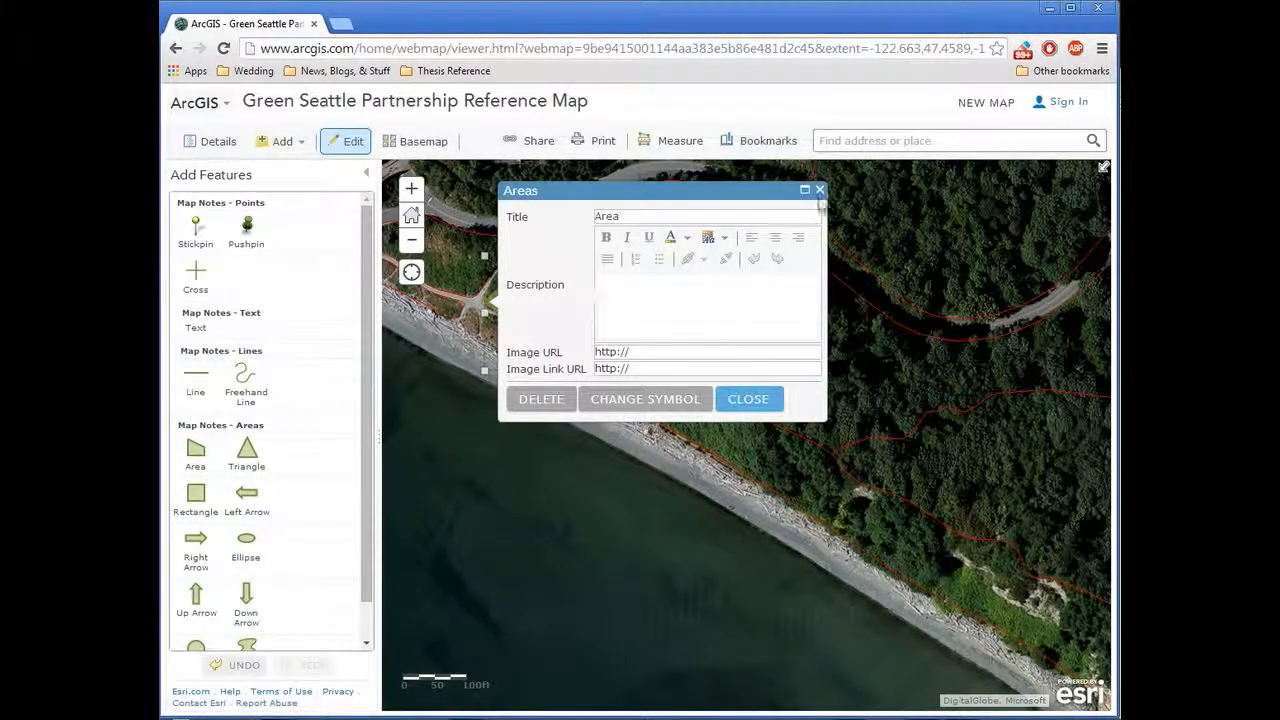
{"action": "left_click", "coordinate": [819, 189]}
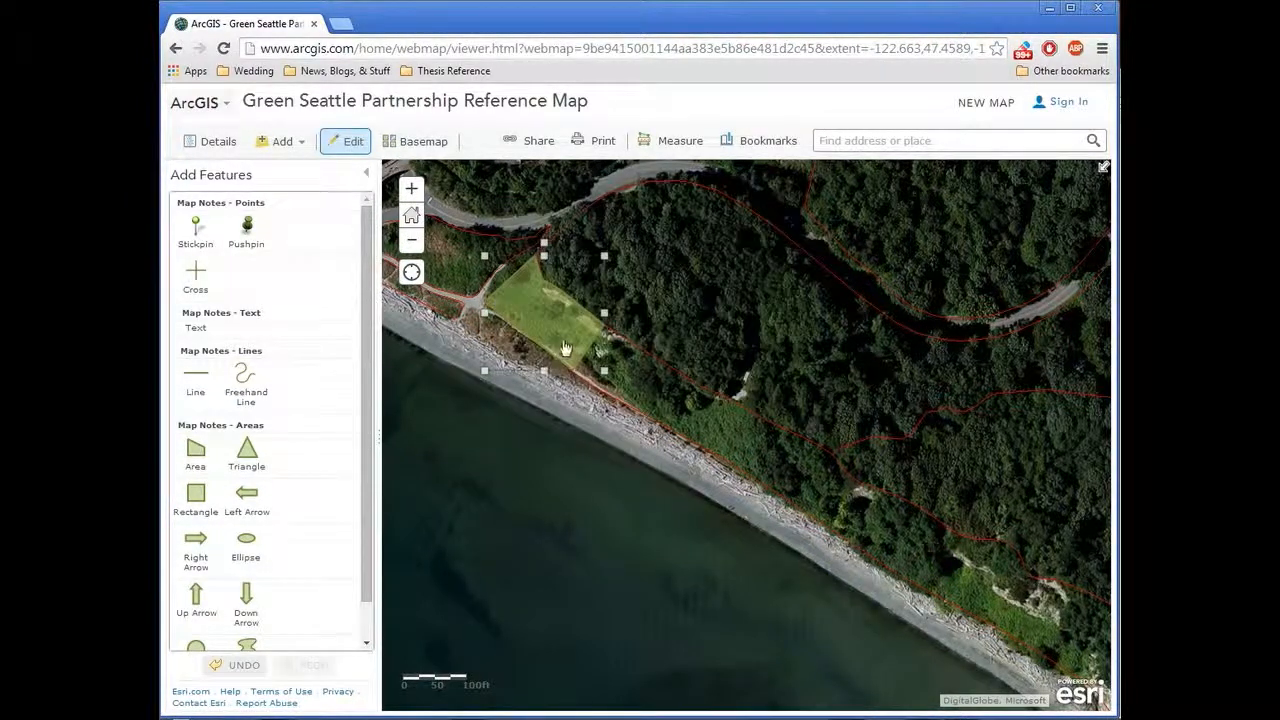
Step: Change the drawn area's symbol to a bright green outline with a light green fill
{"action": "scroll", "coordinate": [577, 289], "scroll_direction": "up", "scroll_amount": 1}
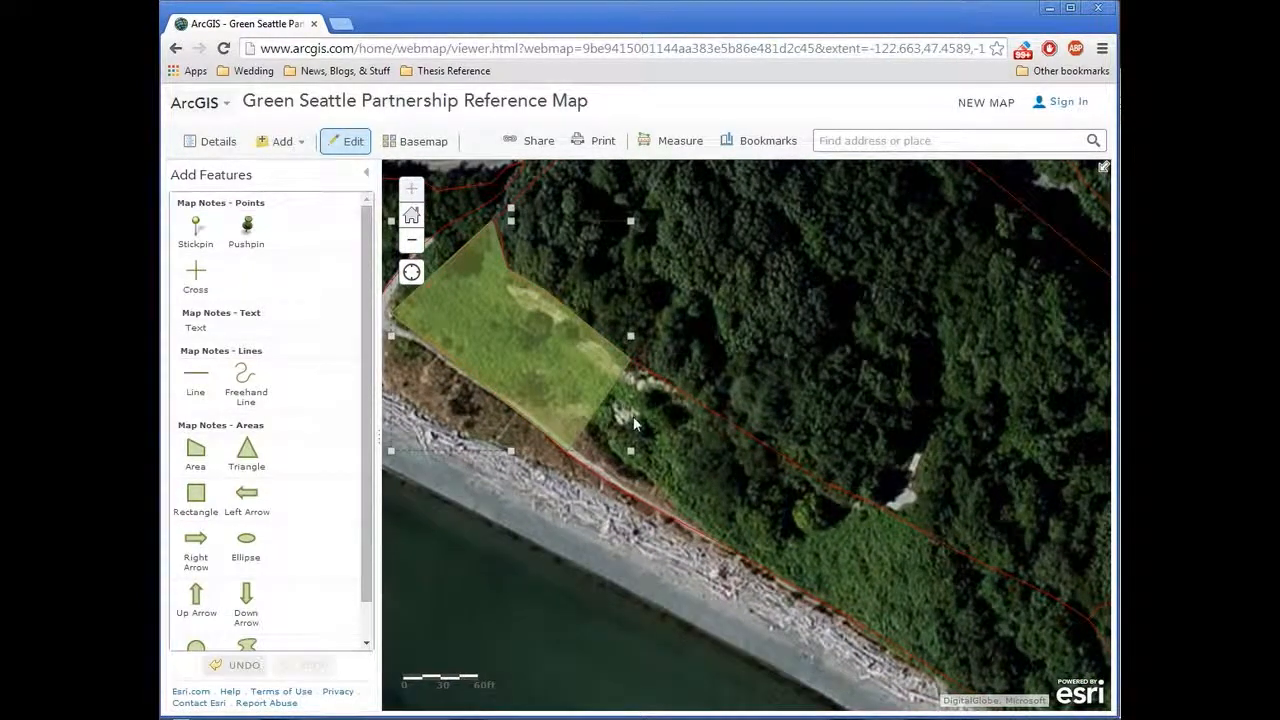
{"action": "left_click", "coordinate": [491, 447]}
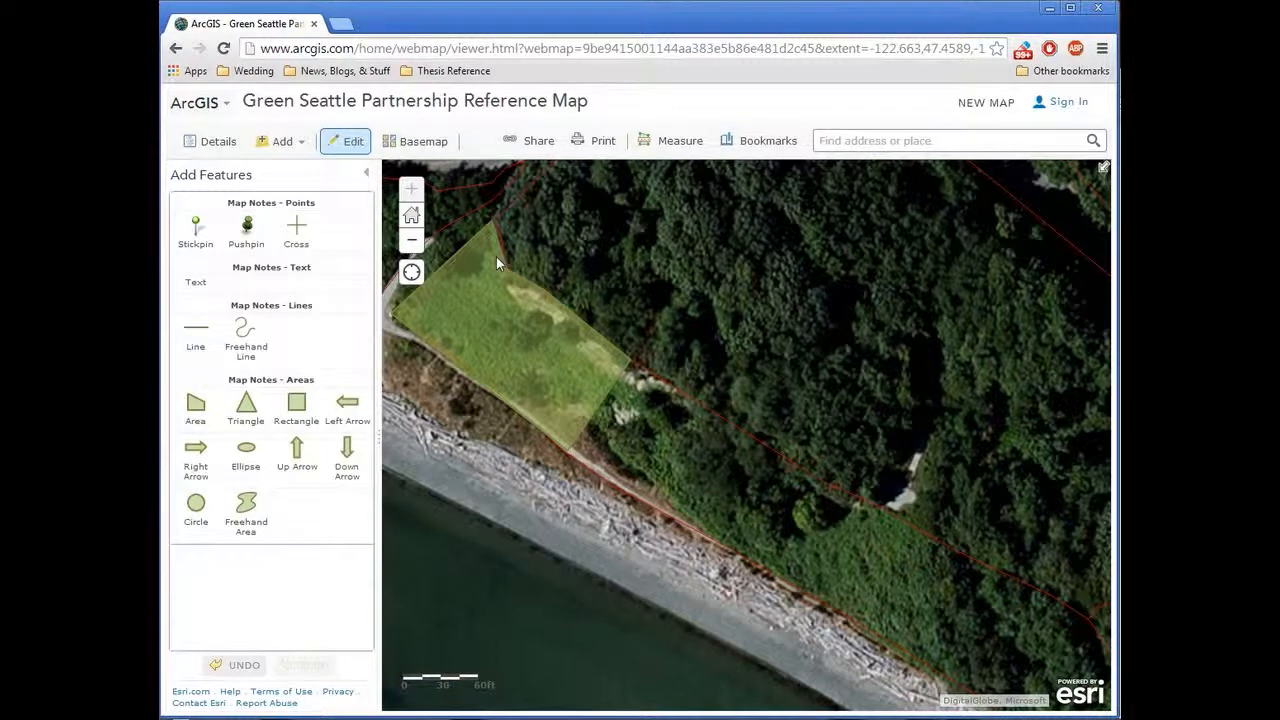
{"action": "left_click", "coordinate": [496, 256]}
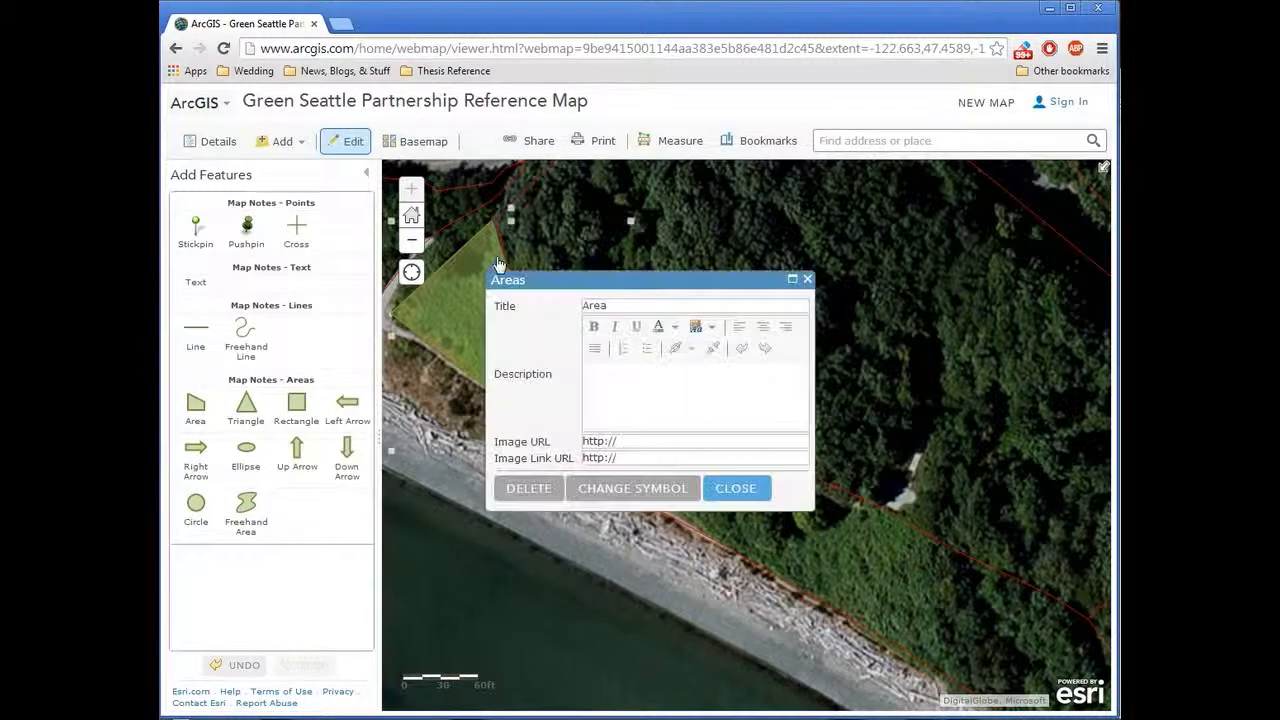
{"action": "left_click", "coordinate": [627, 489]}
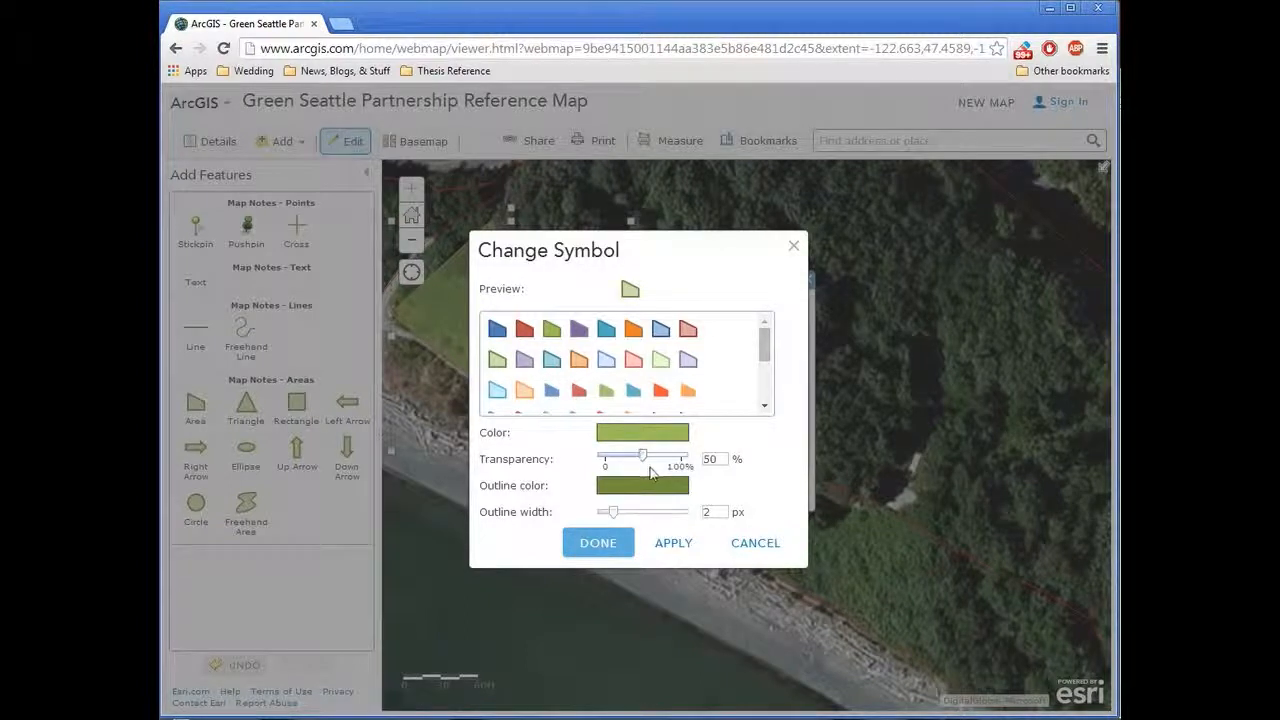
{"action": "left_click", "coordinate": [658, 493]}
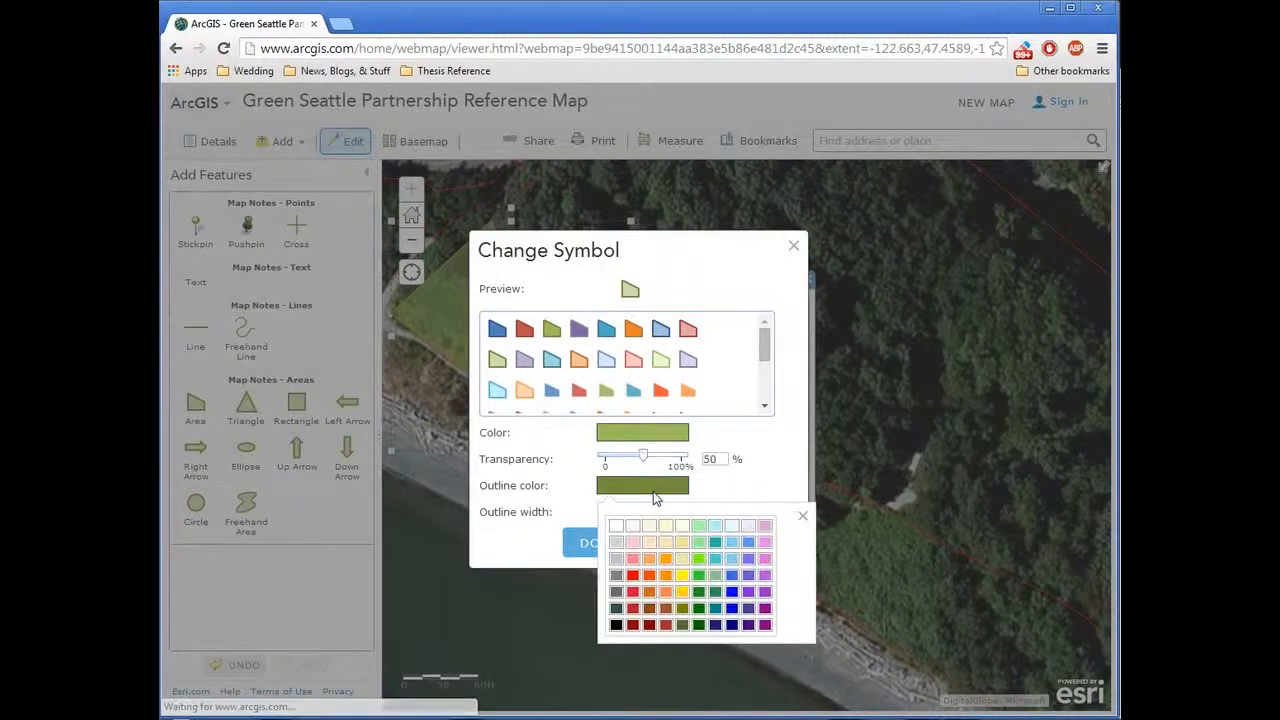
{"action": "left_click", "coordinate": [699, 560]}
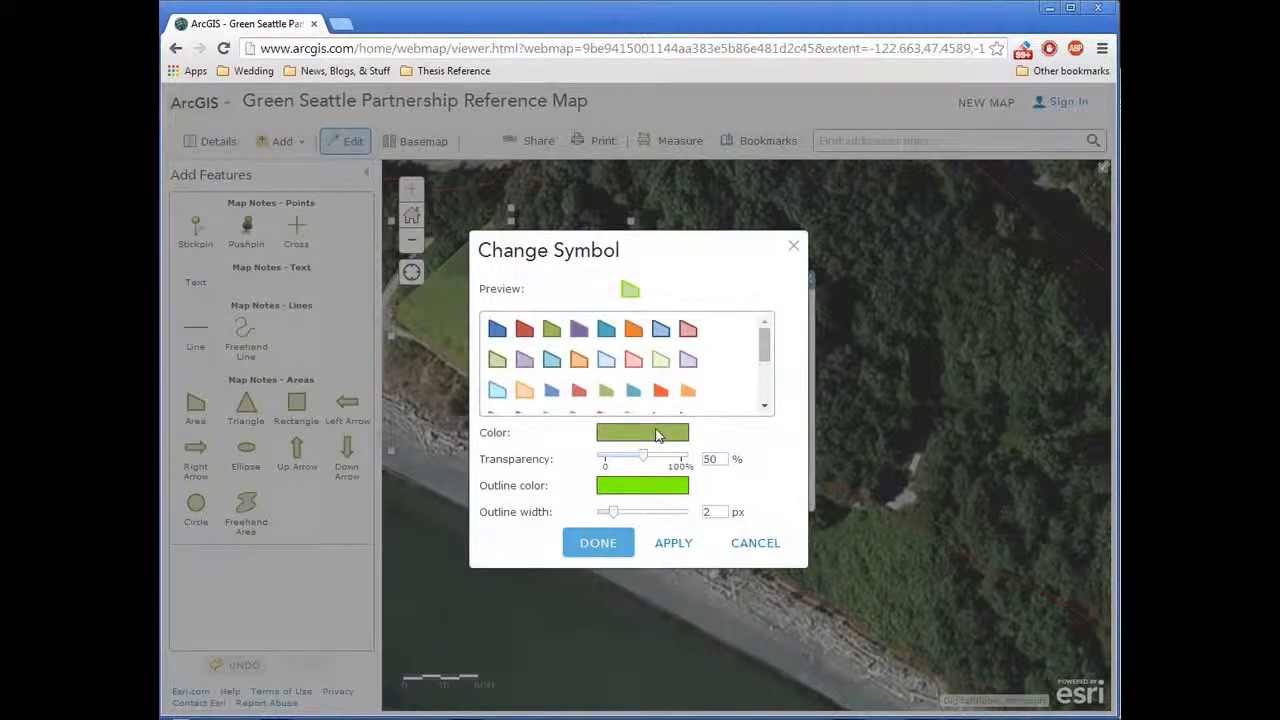
{"action": "left_click", "coordinate": [673, 542]}
{"action": "left_click", "coordinate": [618, 437]}
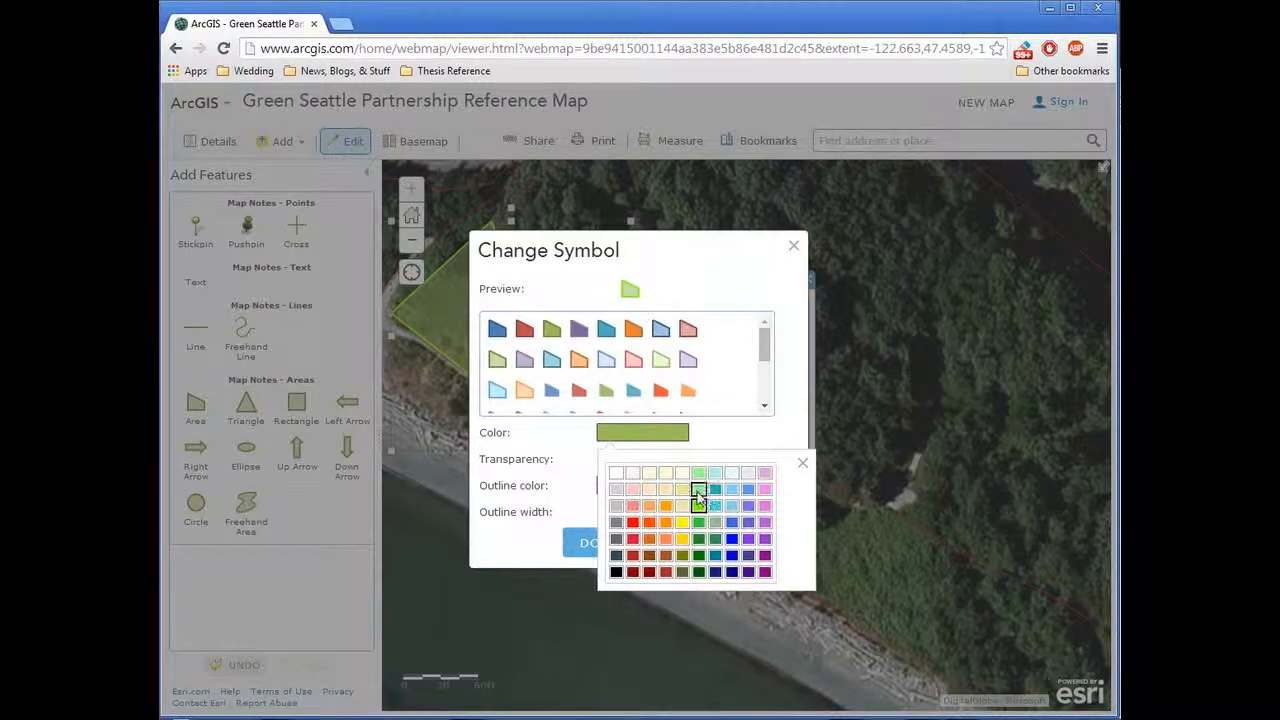
{"action": "left_click", "coordinate": [698, 490]}
{"action": "left_click", "coordinate": [590, 541]}
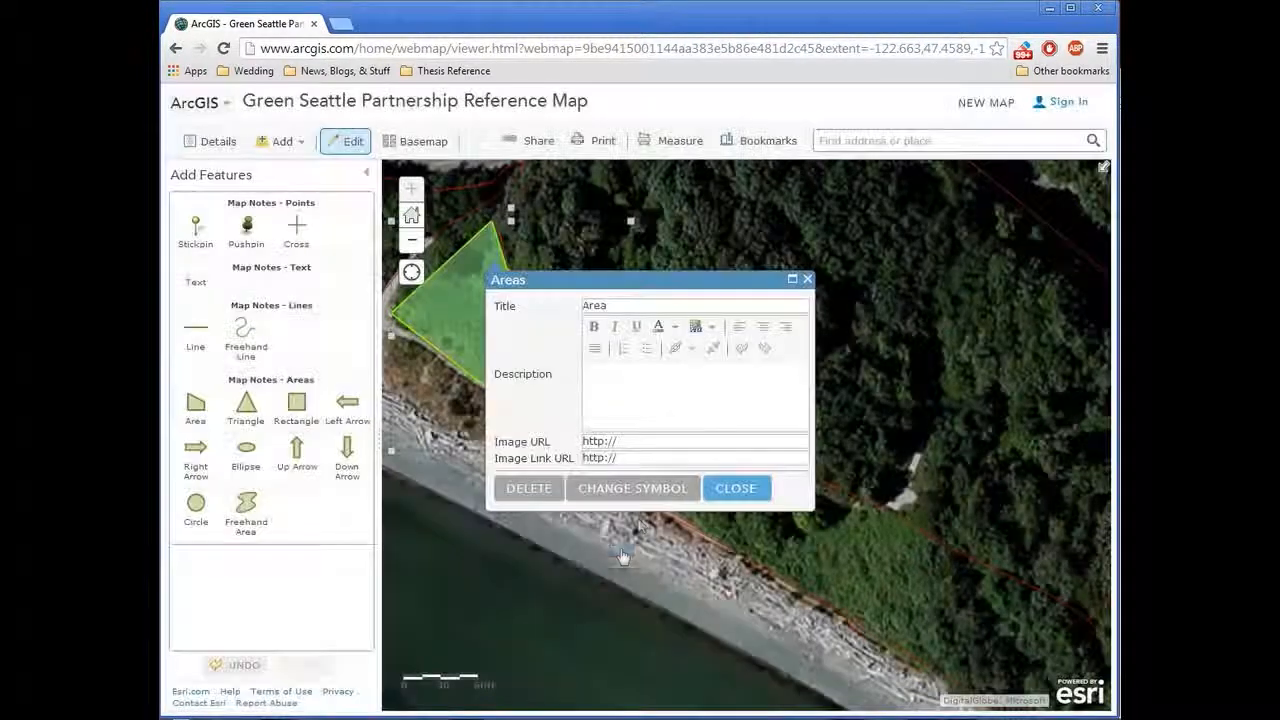
{"action": "left_click", "coordinate": [745, 487]}
Step: Add the text note "Cut & Paint" beside the upper edge of the green area
{"action": "left_click_drag", "start_coordinate": [486, 416], "coordinate": [634, 497]}
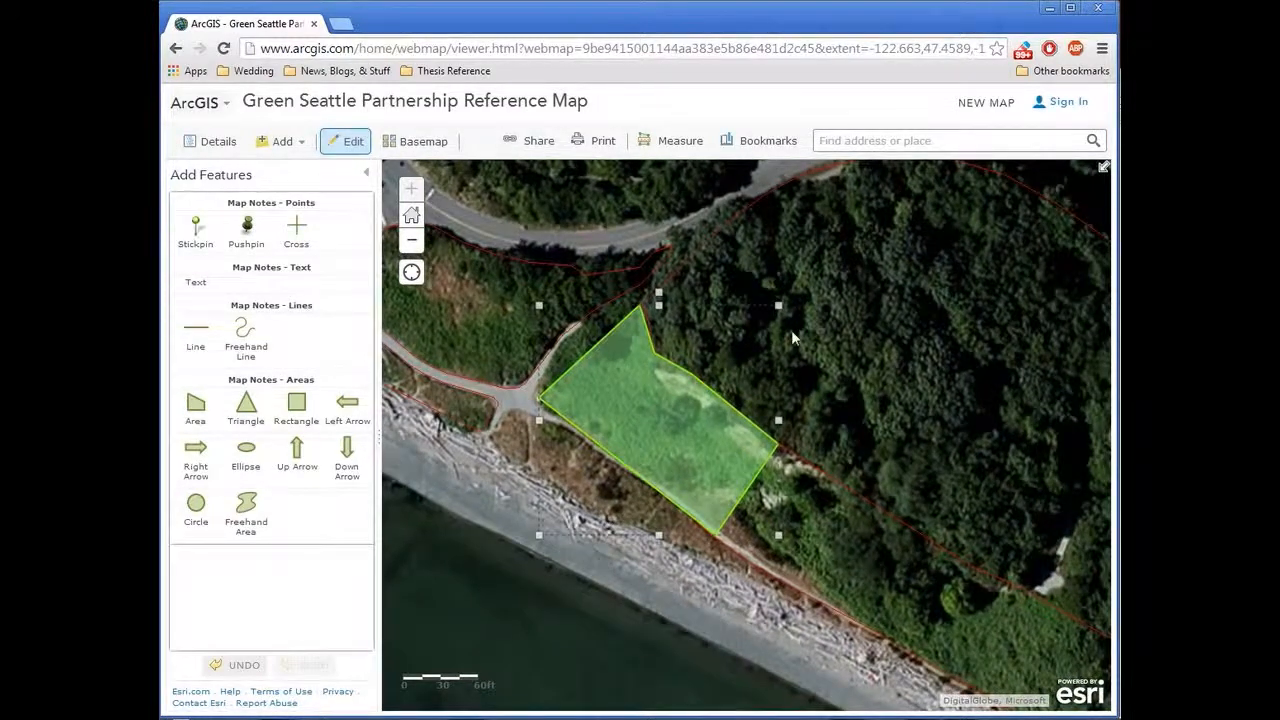
{"action": "left_click_drag", "start_coordinate": [791, 330], "coordinate": [835, 336]}
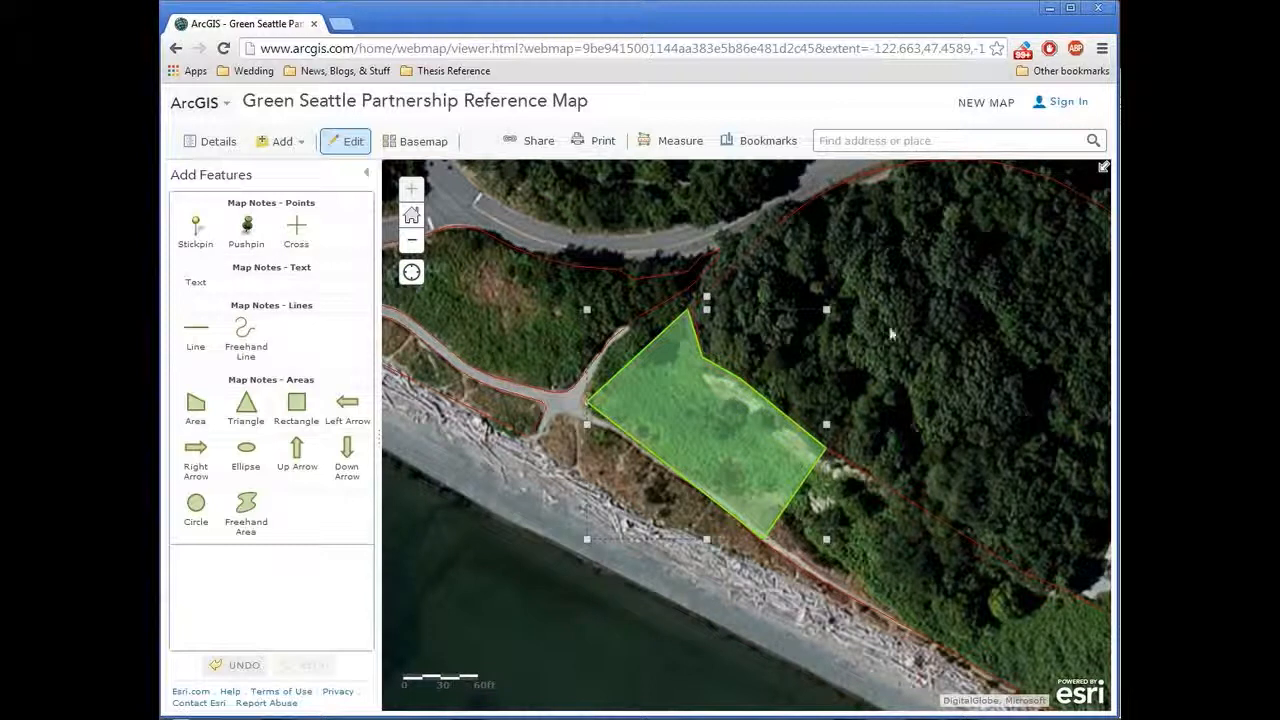
{"action": "left_click_drag", "start_coordinate": [890, 318], "coordinate": [877, 363]}
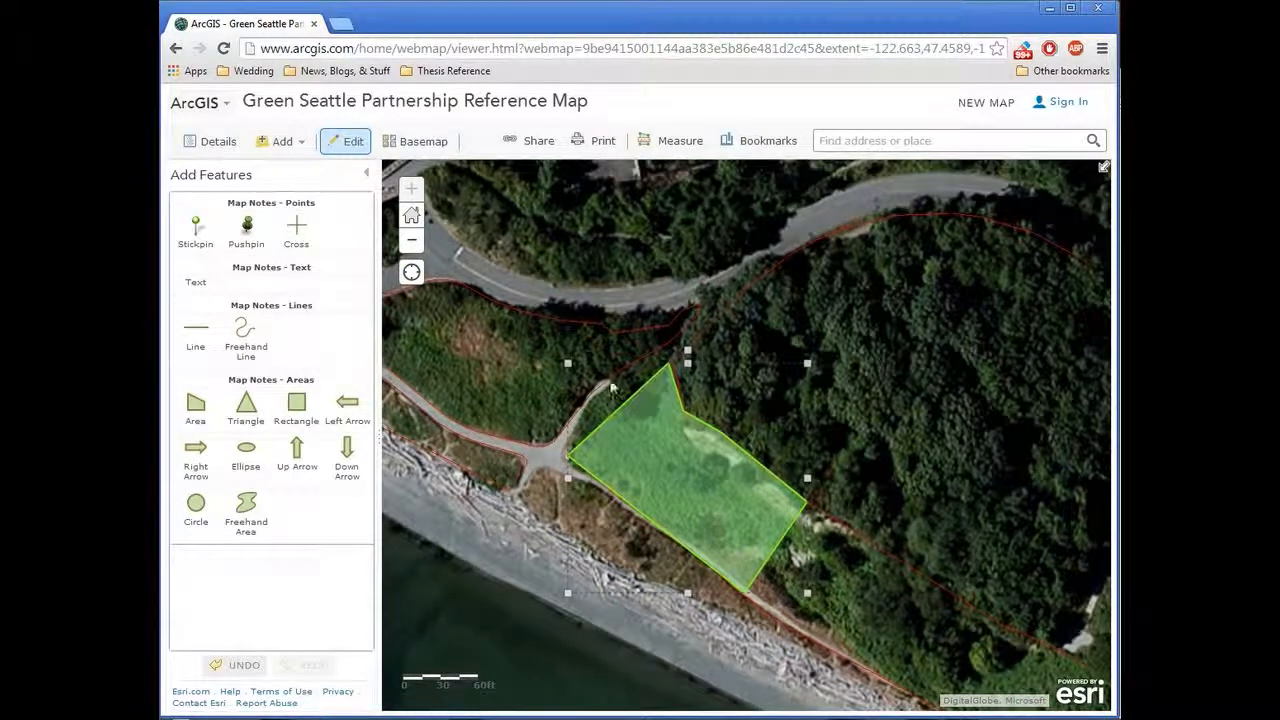
{"action": "left_click", "coordinate": [203, 286]}
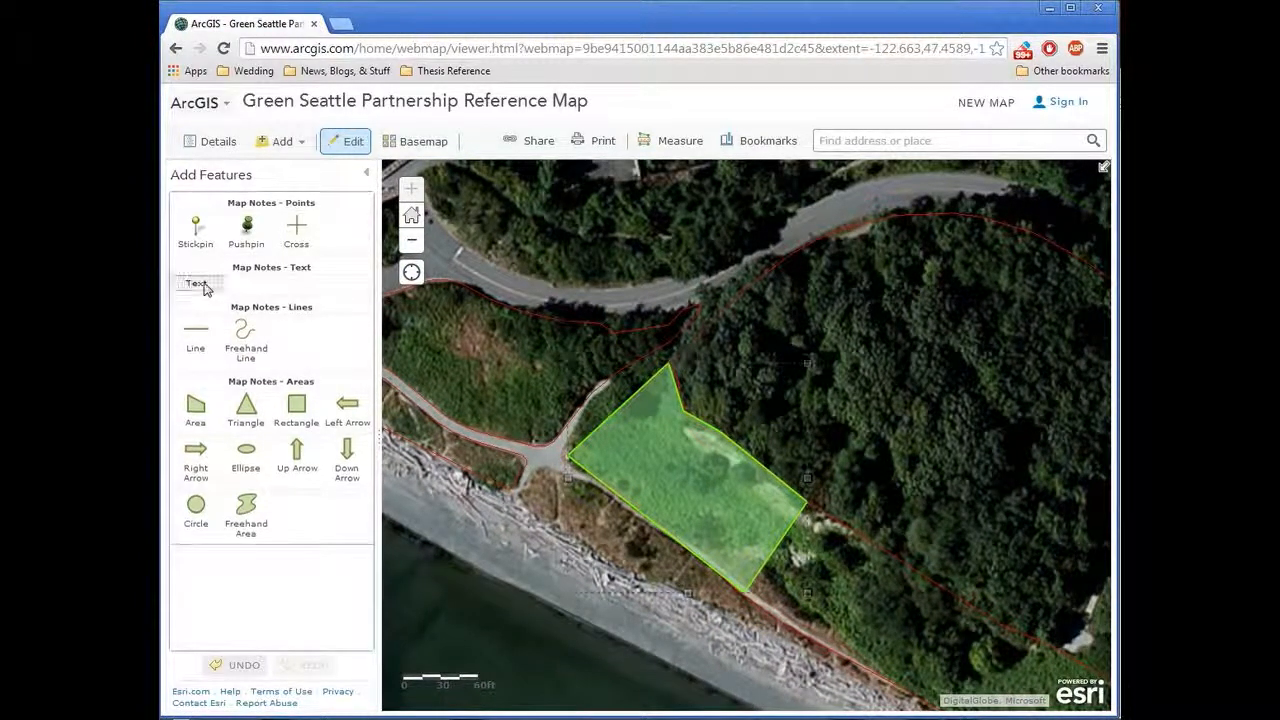
{"action": "left_click", "coordinate": [701, 400]}
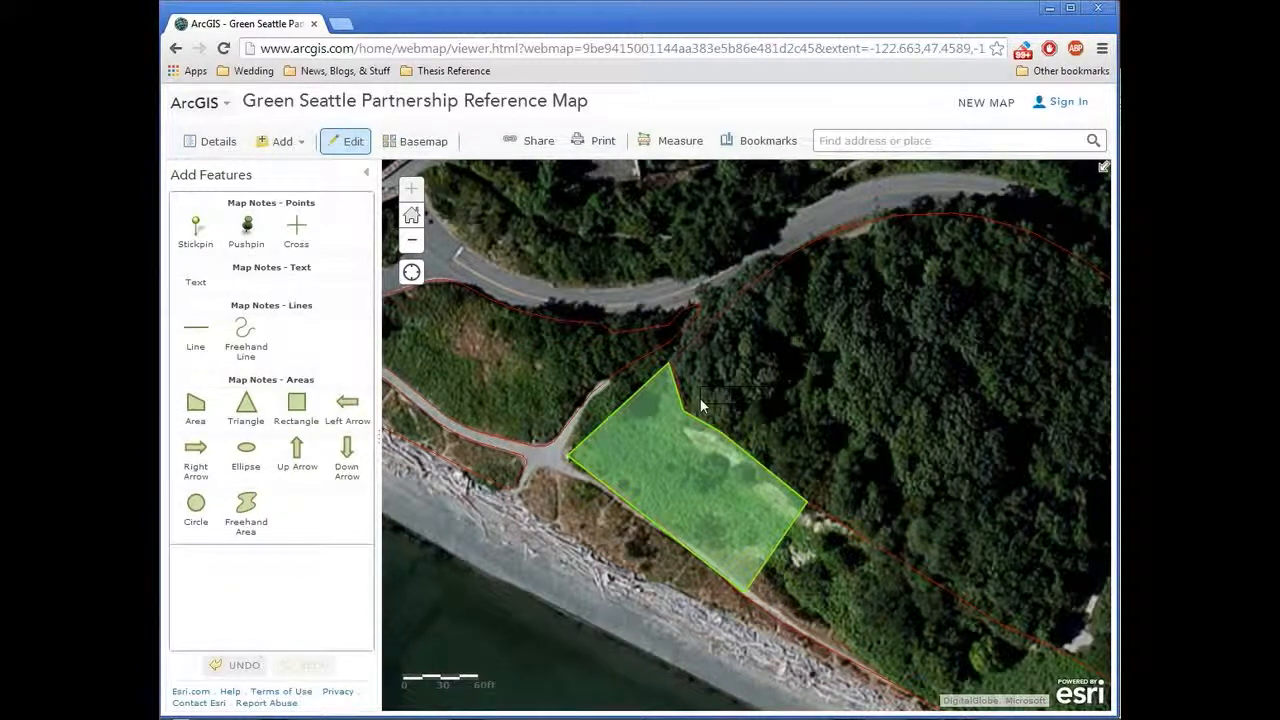
{"action": "type", "text": "Partt"}
{"action": "key", "text": "Return"}
Step: Recolour the "Cut & Paint" text note bright green to match the area's outline
{"action": "left_click", "coordinate": [726, 400]}
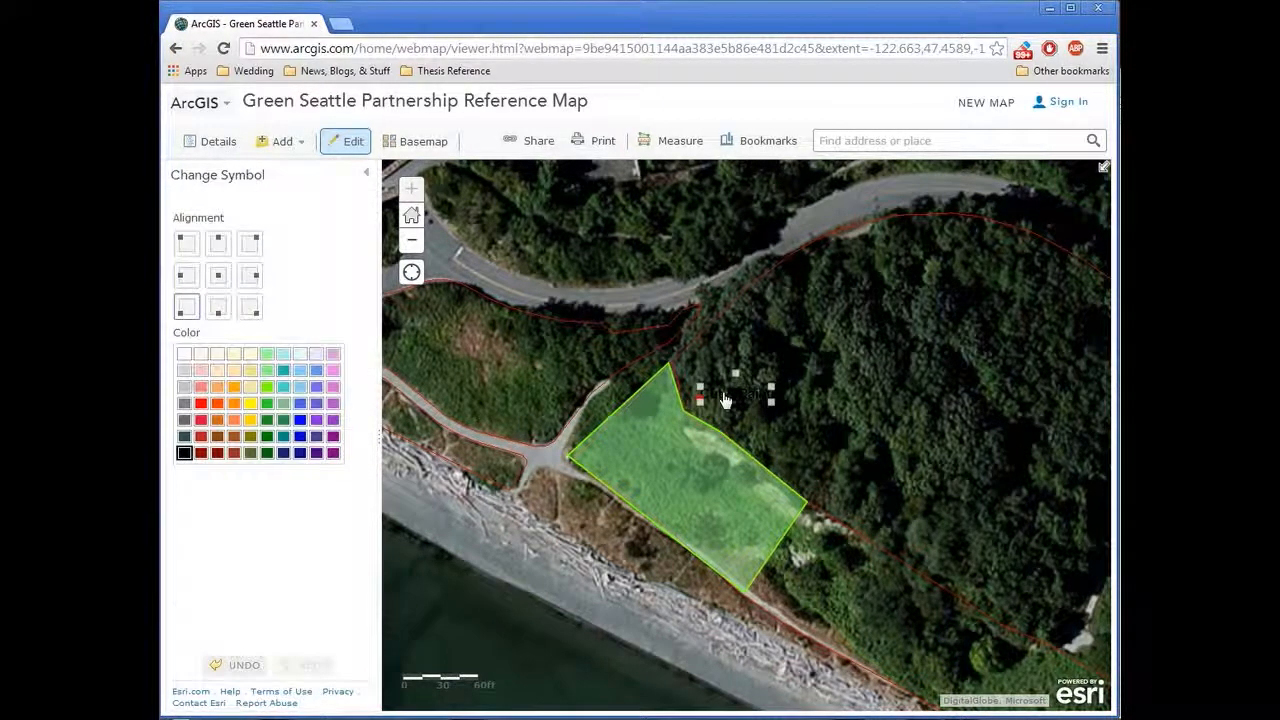
{"action": "left_click", "coordinate": [268, 387]}
{"action": "left_click", "coordinate": [710, 338]}
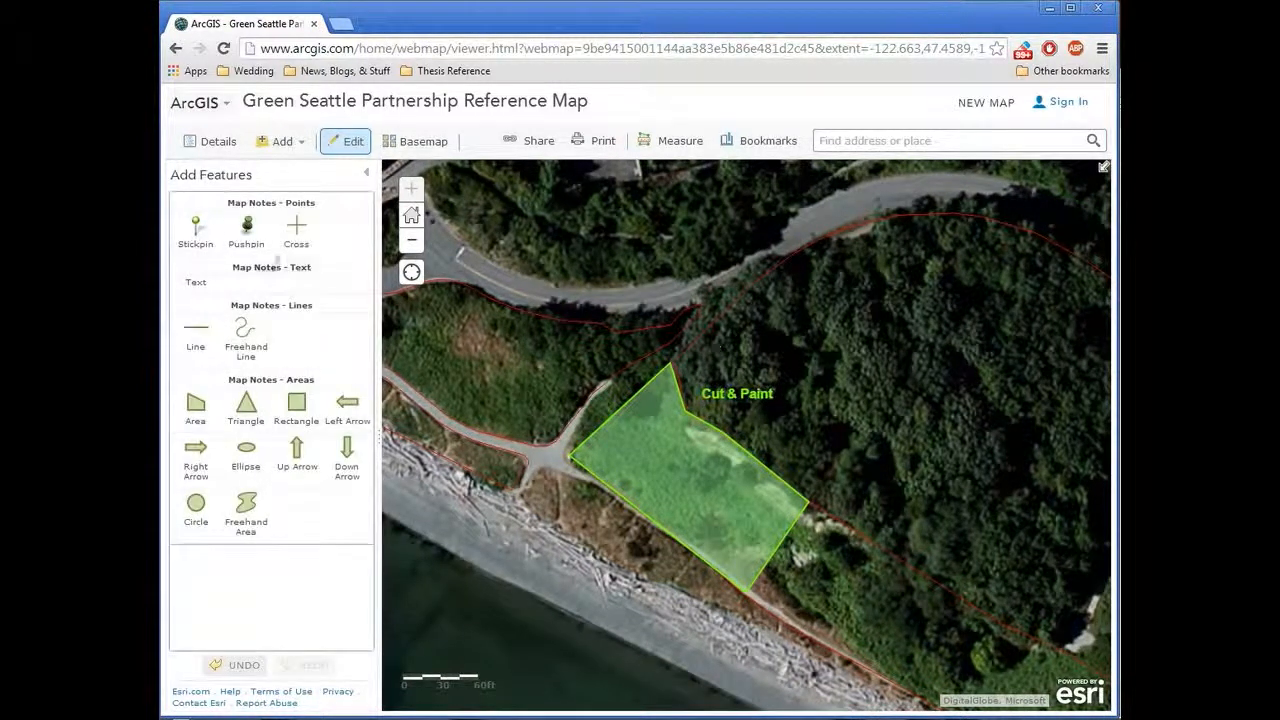
Step: Place a pushpin point note at the road edge above the green area and change its symbol to the red flag
{"action": "left_click", "coordinate": [247, 230]}
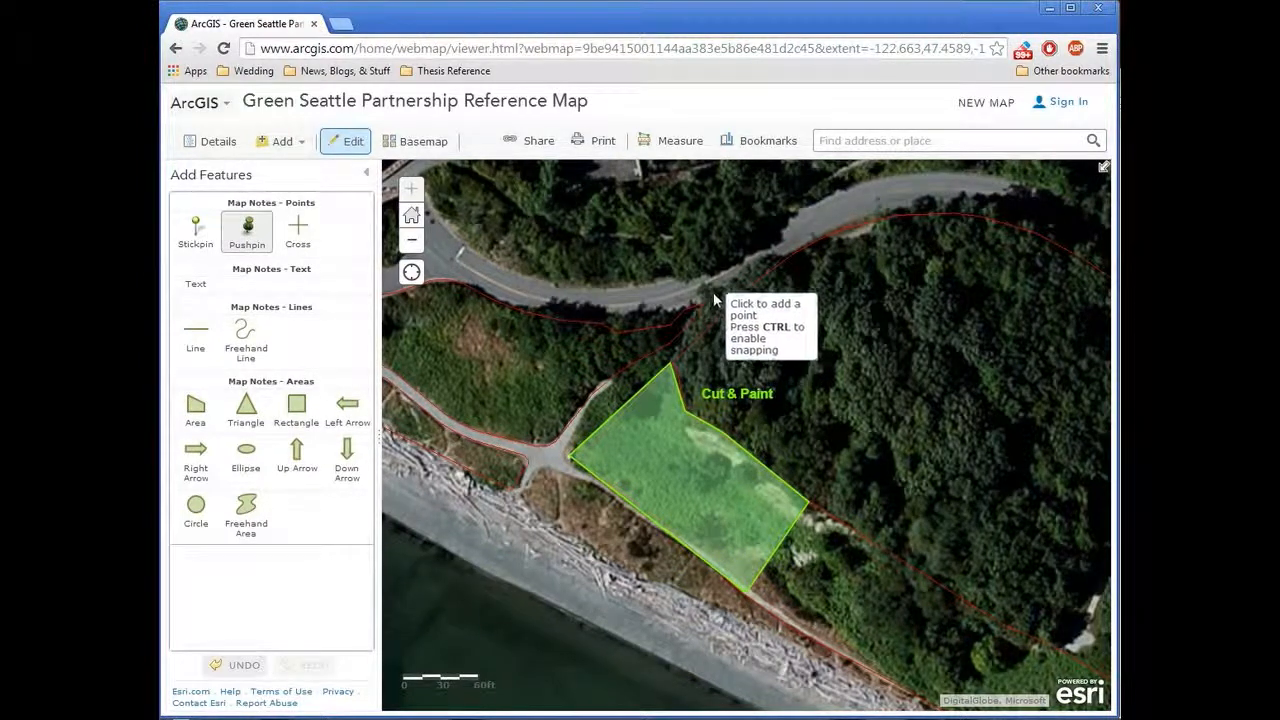
{"action": "left_click", "coordinate": [717, 291]}
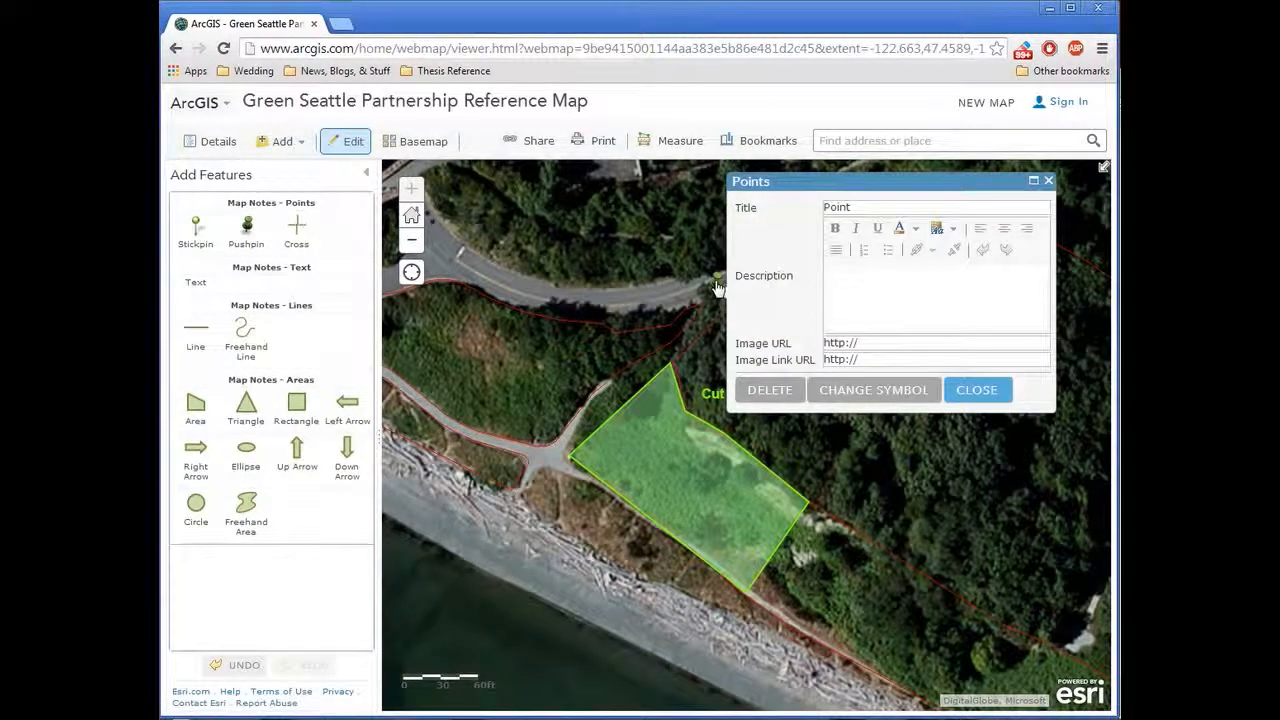
{"action": "left_click", "coordinate": [865, 389]}
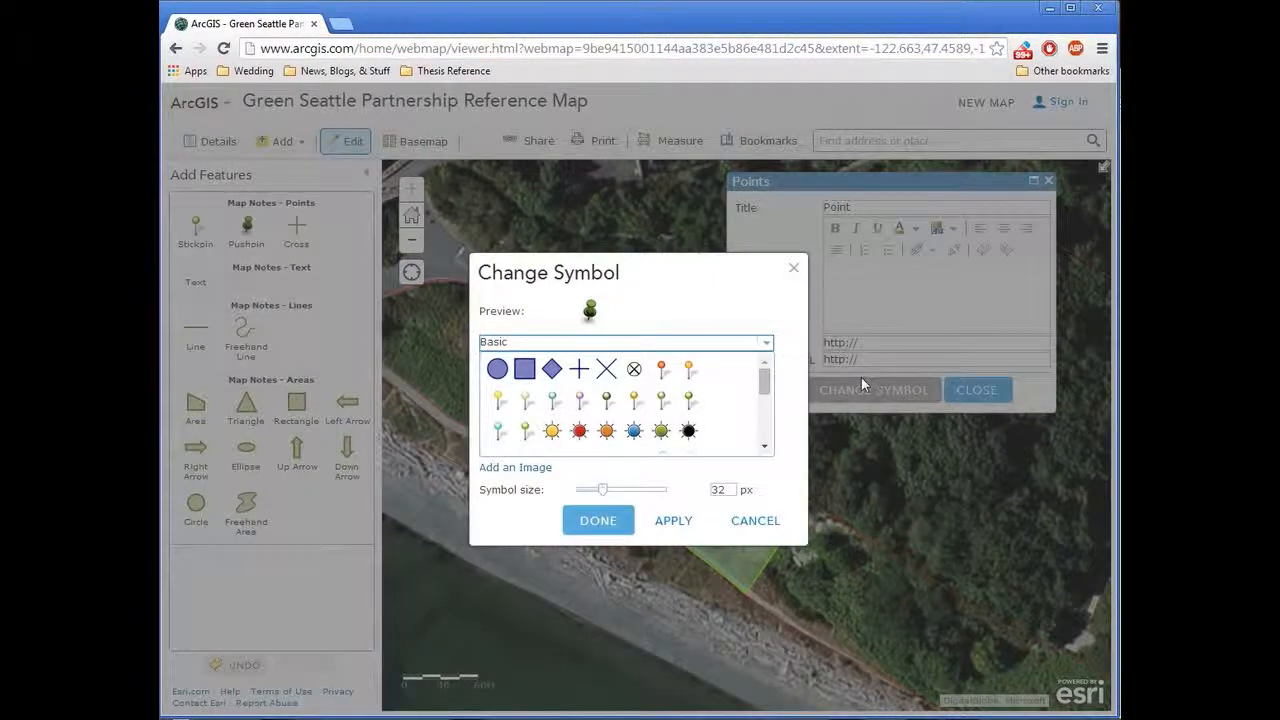
{"action": "left_click_drag", "start_coordinate": [765, 380], "coordinate": [765, 438]}
{"action": "left_click", "coordinate": [632, 447]}
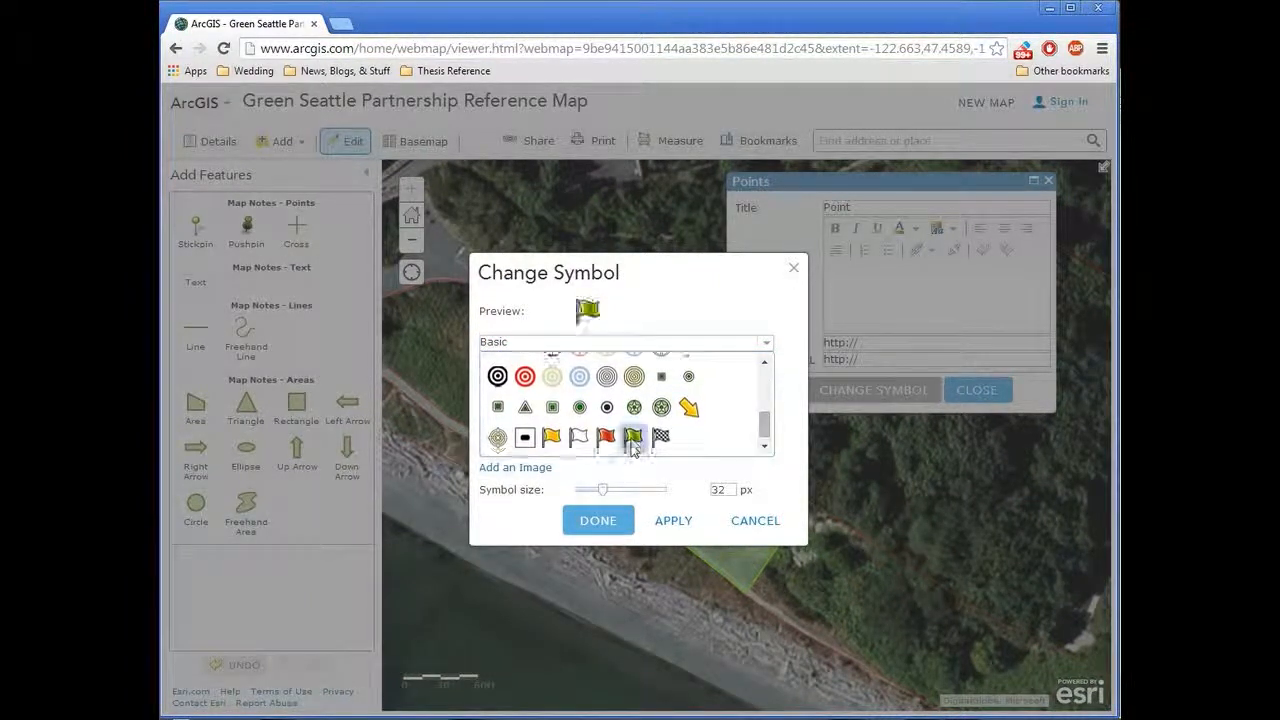
{"action": "left_click", "coordinate": [606, 439]}
{"action": "left_click", "coordinate": [686, 524]}
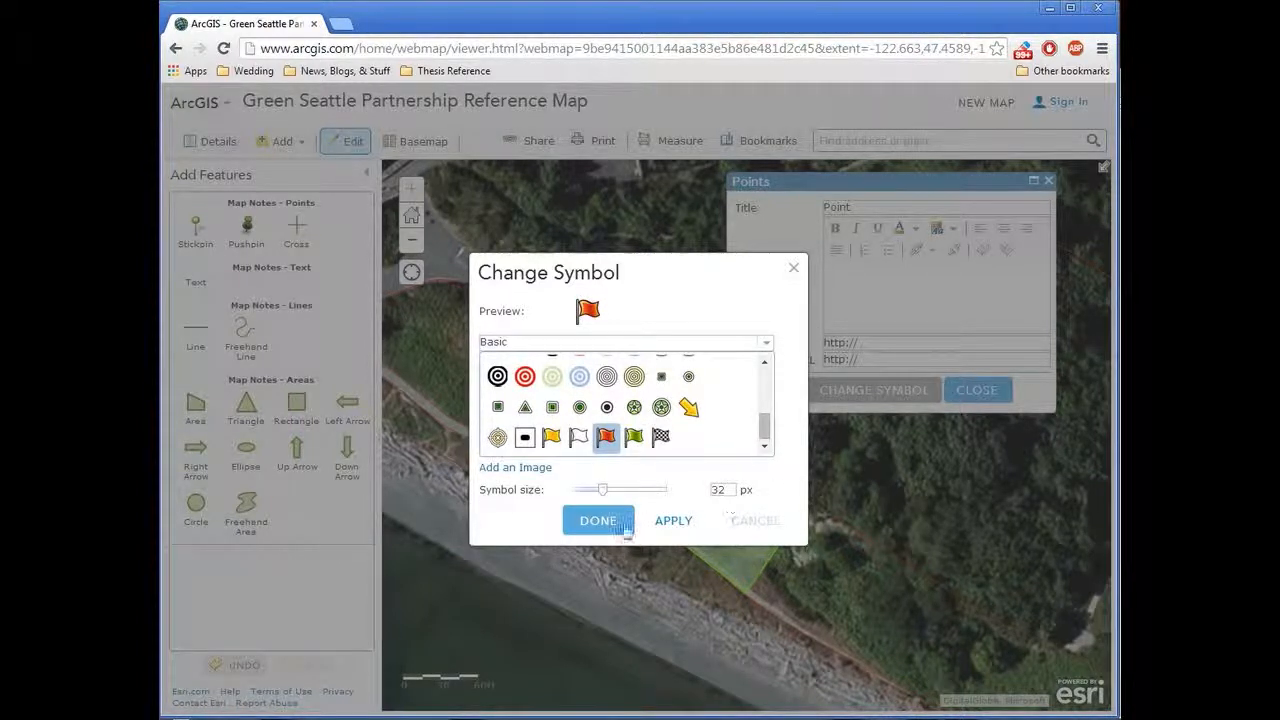
{"action": "left_click", "coordinate": [627, 532]}
{"action": "left_click", "coordinate": [993, 392]}
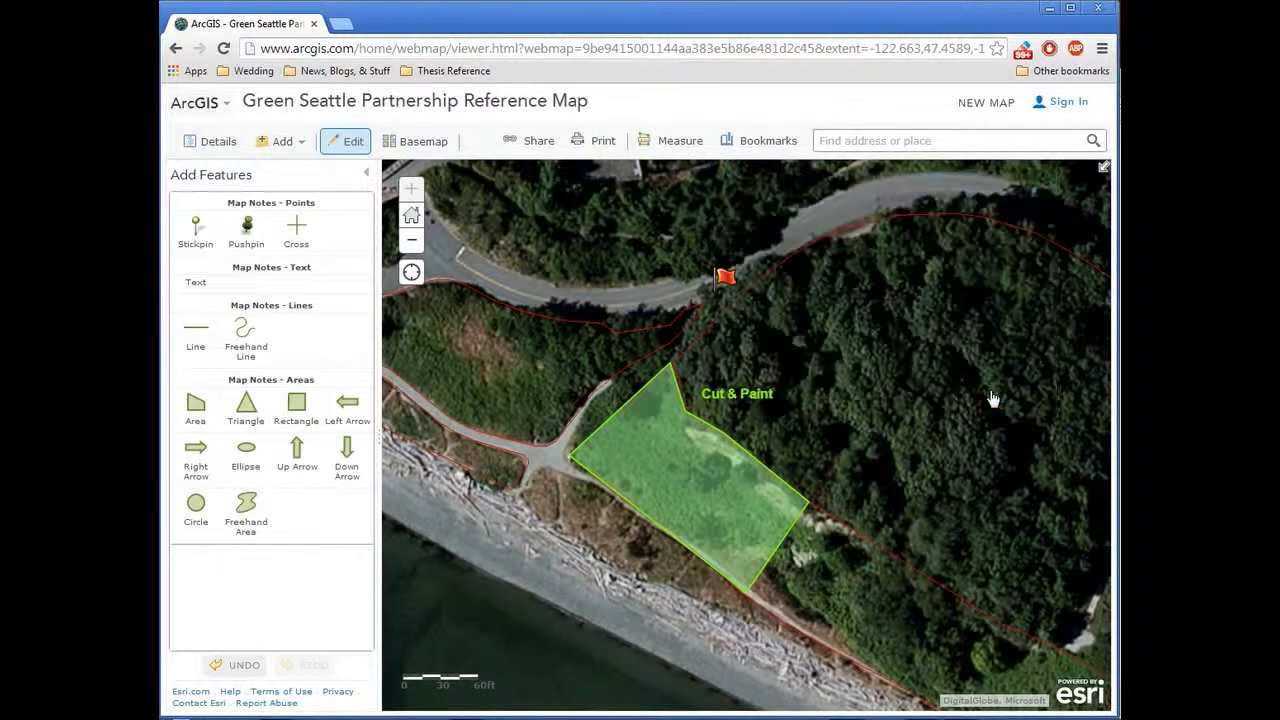
Step: Add the text note "Drop mulch here" beside the red flag and recolour it red
{"action": "left_click", "coordinate": [196, 282]}
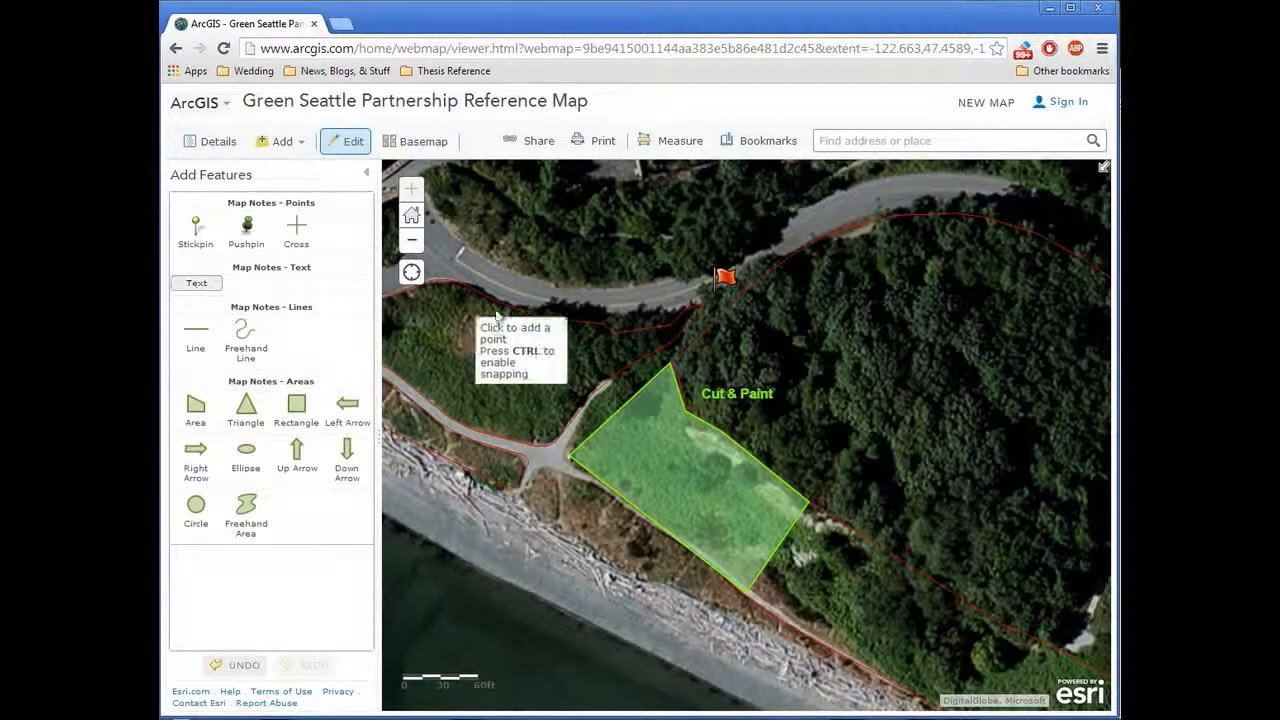
{"action": "left_click", "coordinate": [740, 281]}
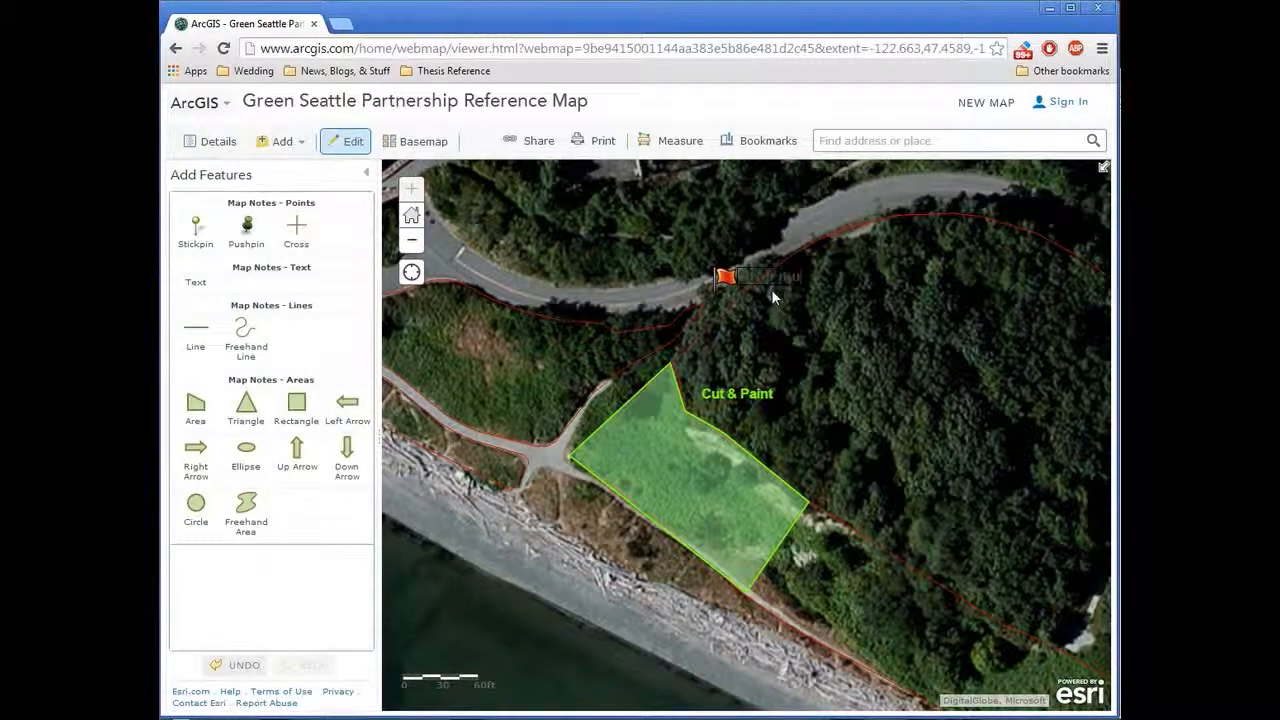
{"action": "key", "text": "Return"}
{"action": "left_click", "coordinate": [766, 279]}
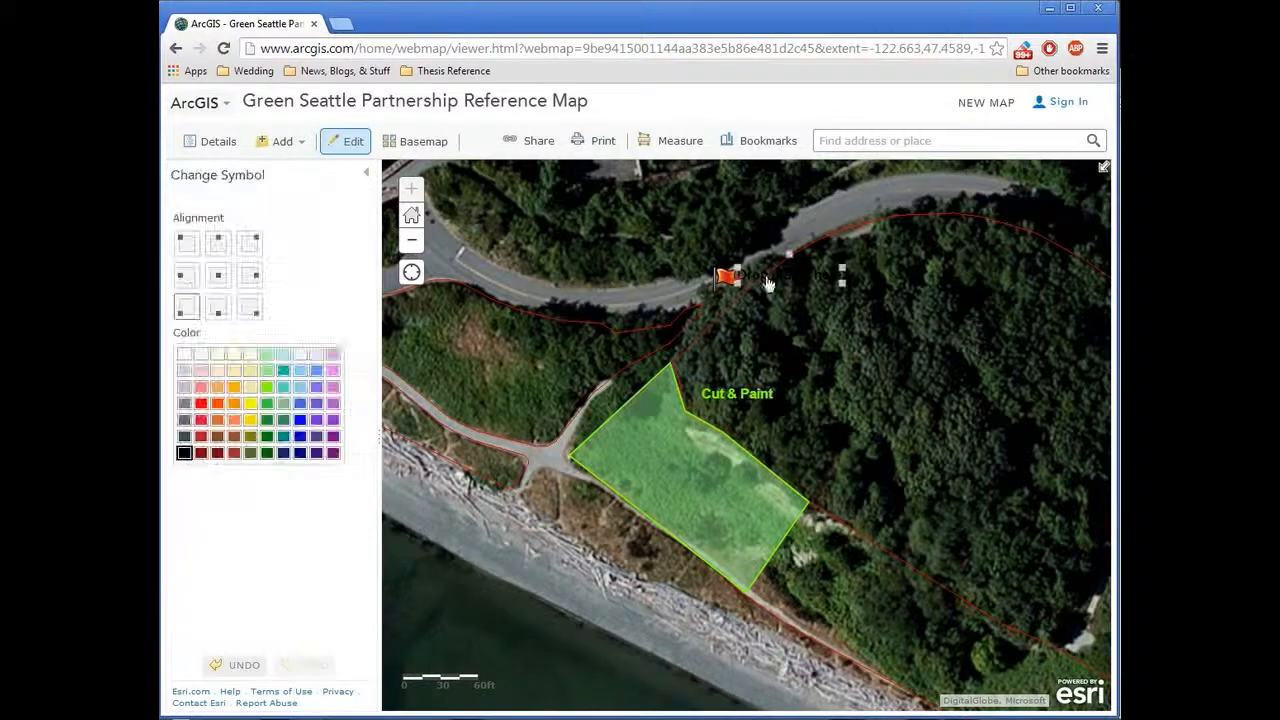
{"action": "left_click", "coordinate": [201, 404]}
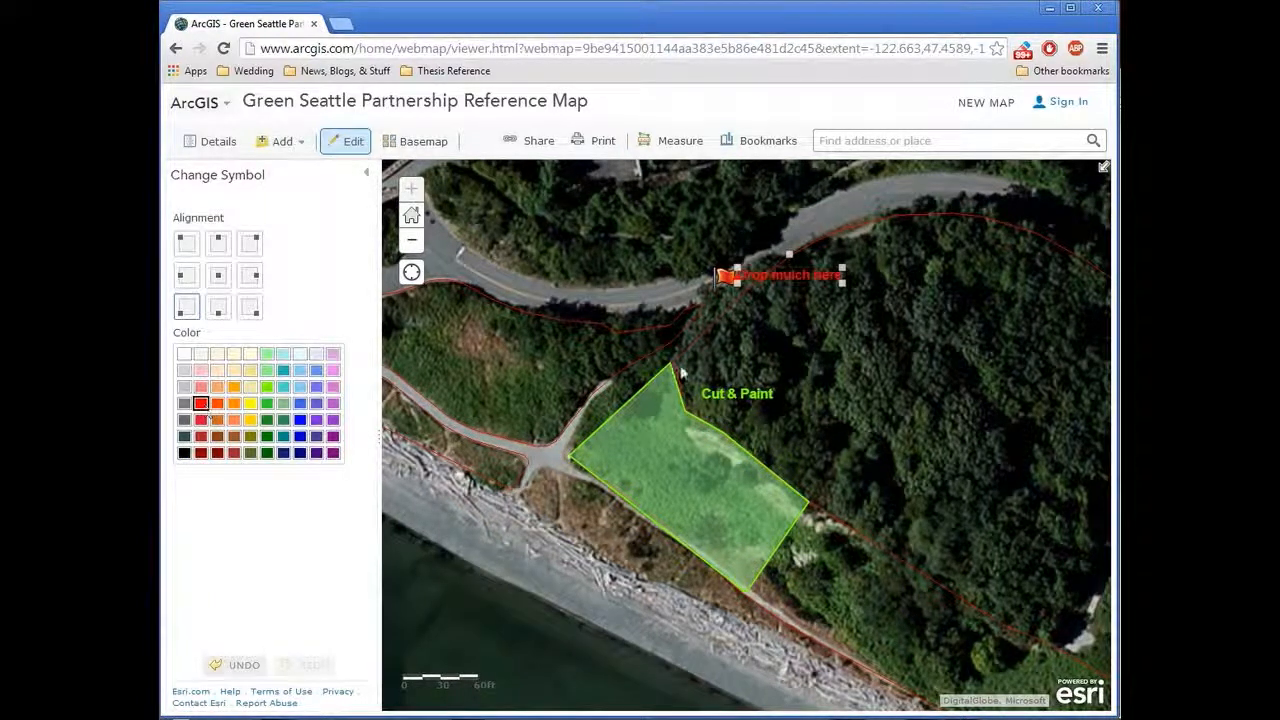
{"action": "left_click", "coordinate": [800, 377]}
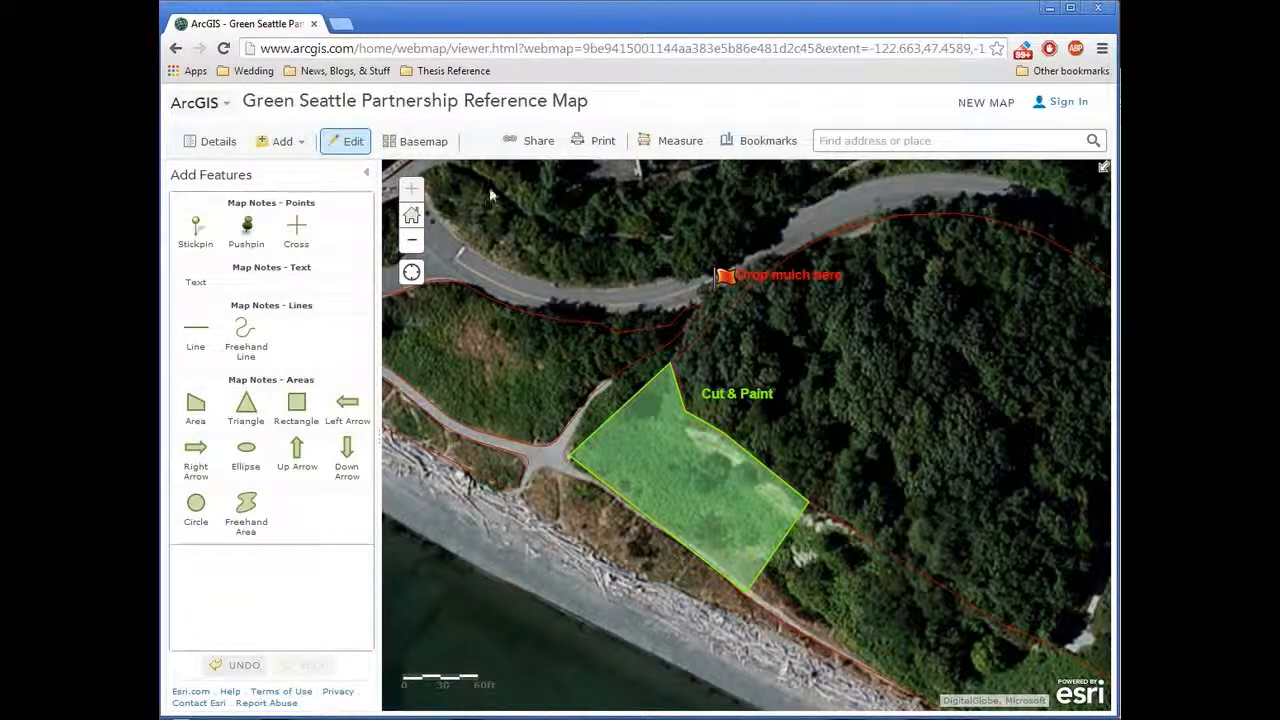
Step: Finish editing, display the legend, and capture it together with the map in Snipping Tool, discarding the snip on closing
{"action": "left_click", "coordinate": [347, 148]}
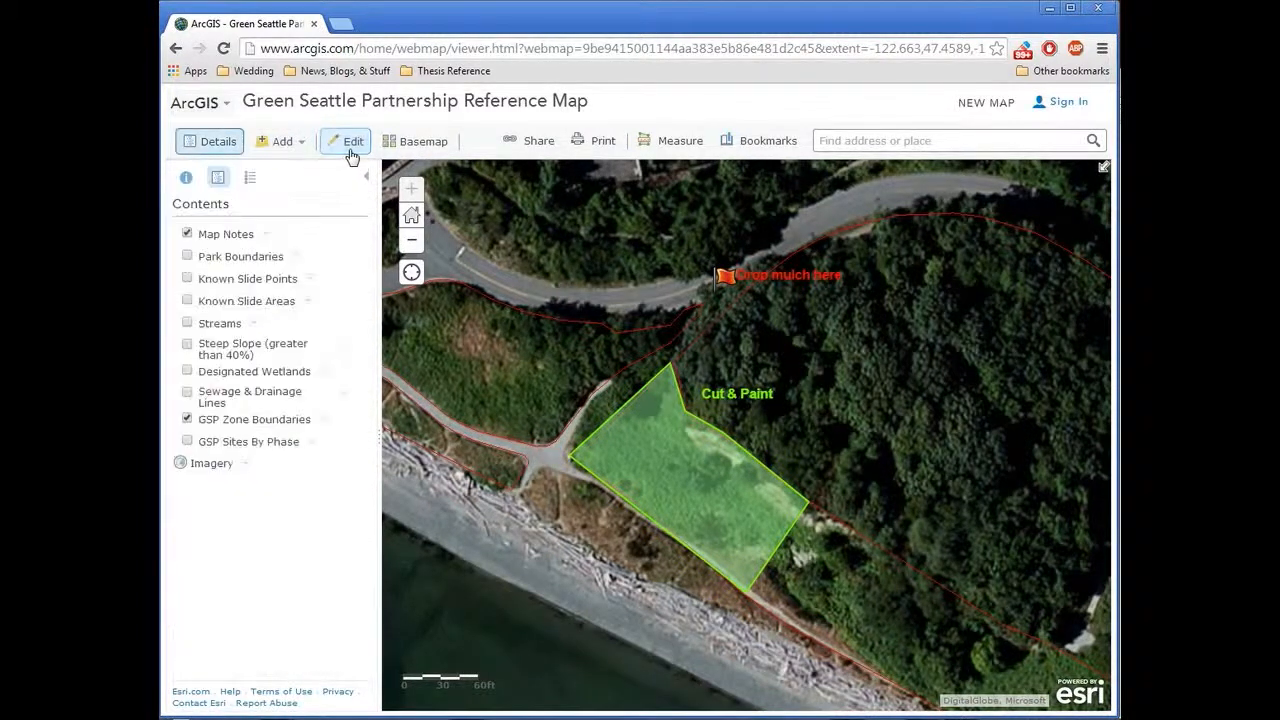
{"action": "left_click", "coordinate": [251, 180]}
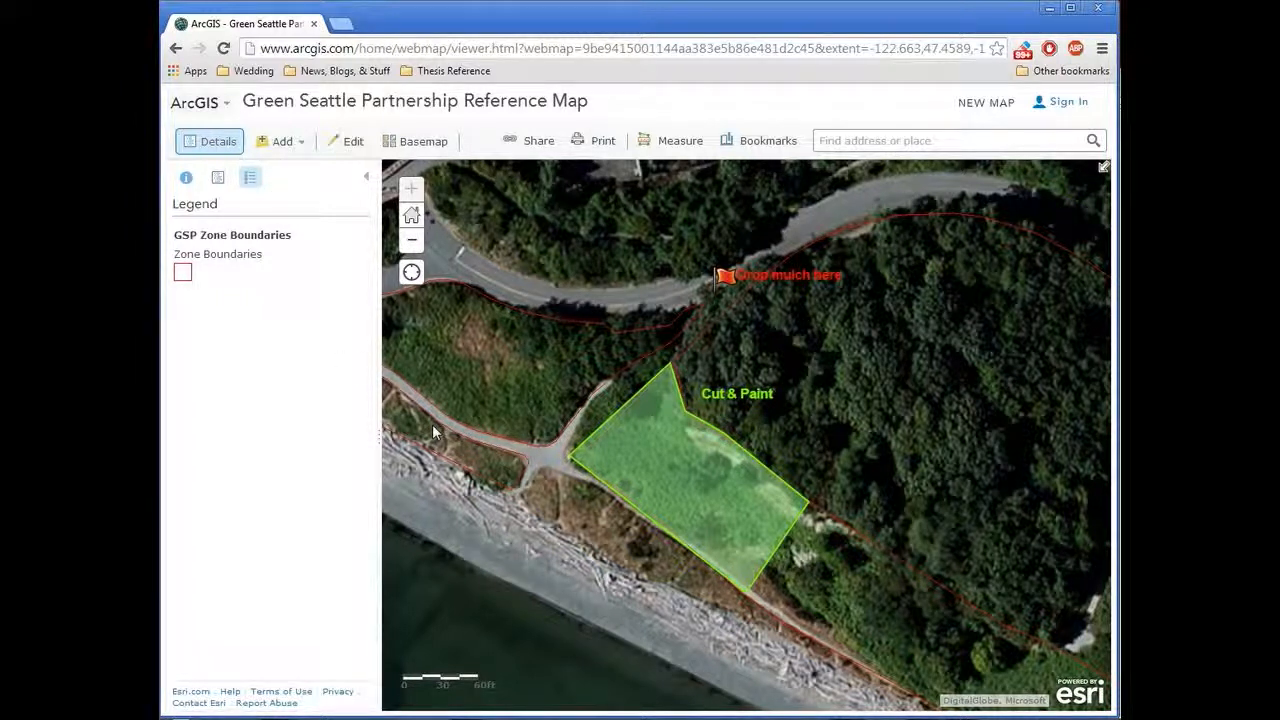
{"action": "left_click", "coordinate": [186, 718]}
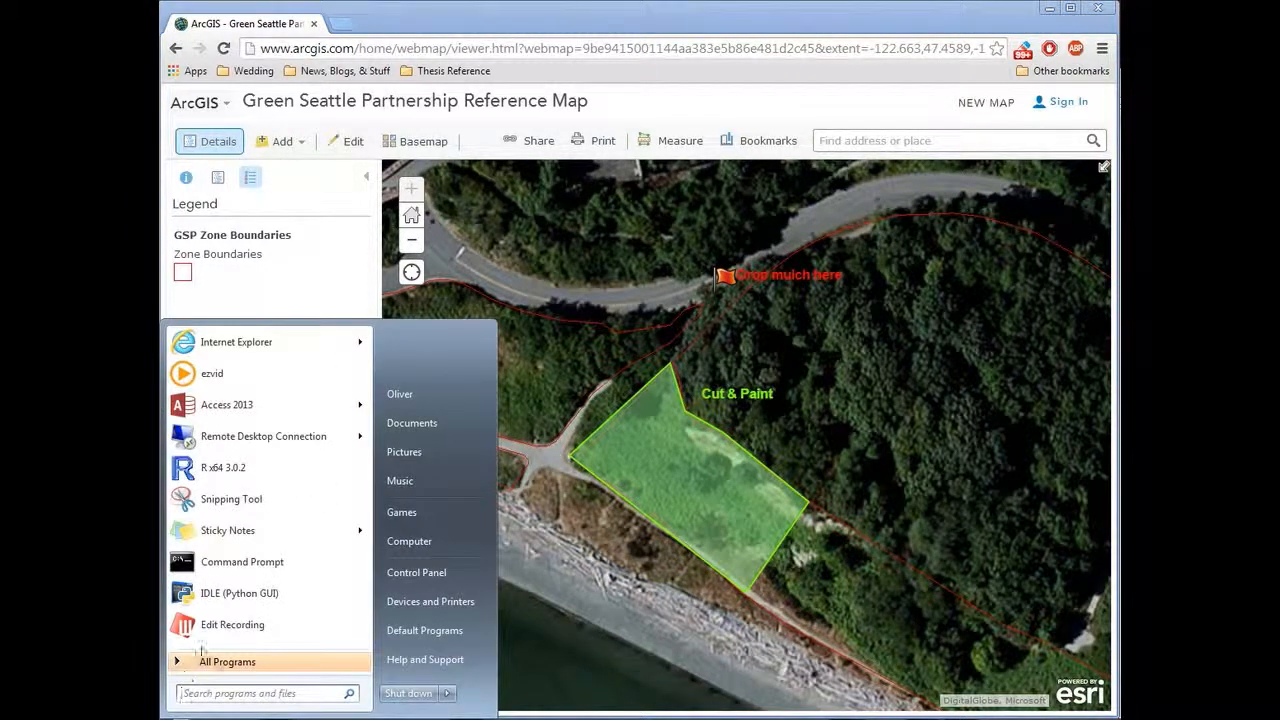
{"action": "left_click", "coordinate": [229, 503]}
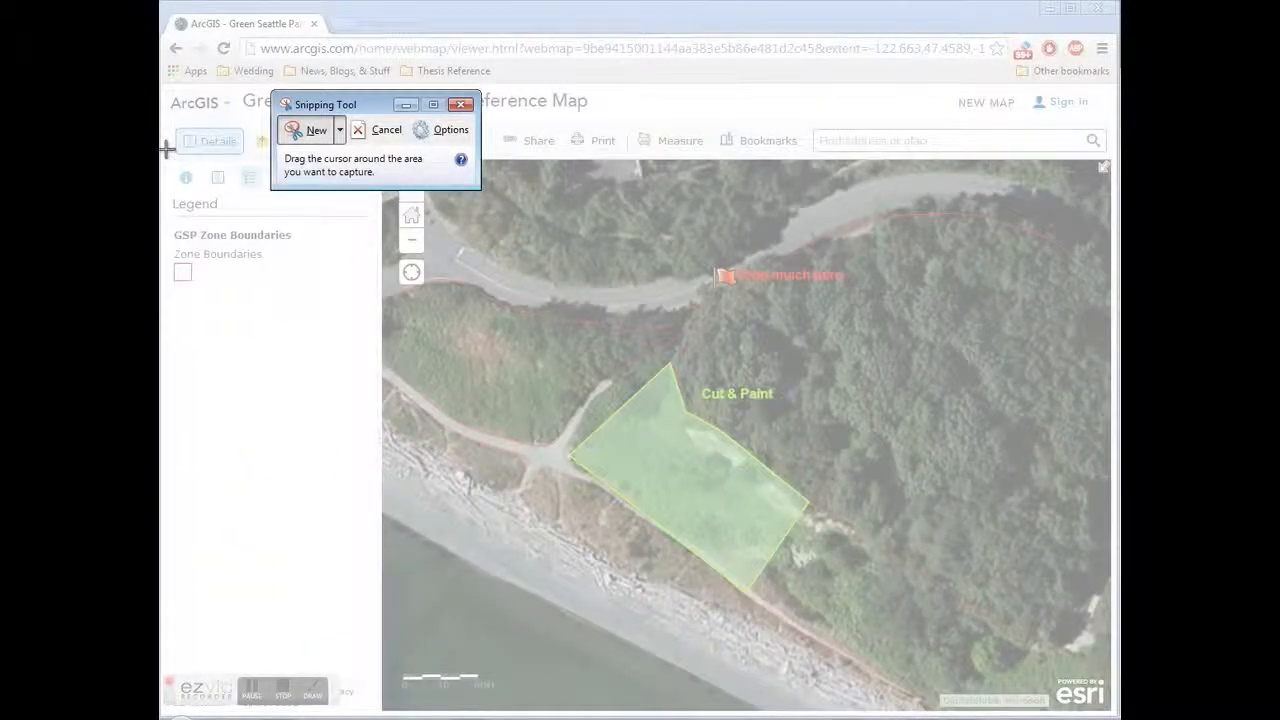
{"action": "left_click_drag", "start_coordinate": [166, 156], "coordinate": [1114, 670]}
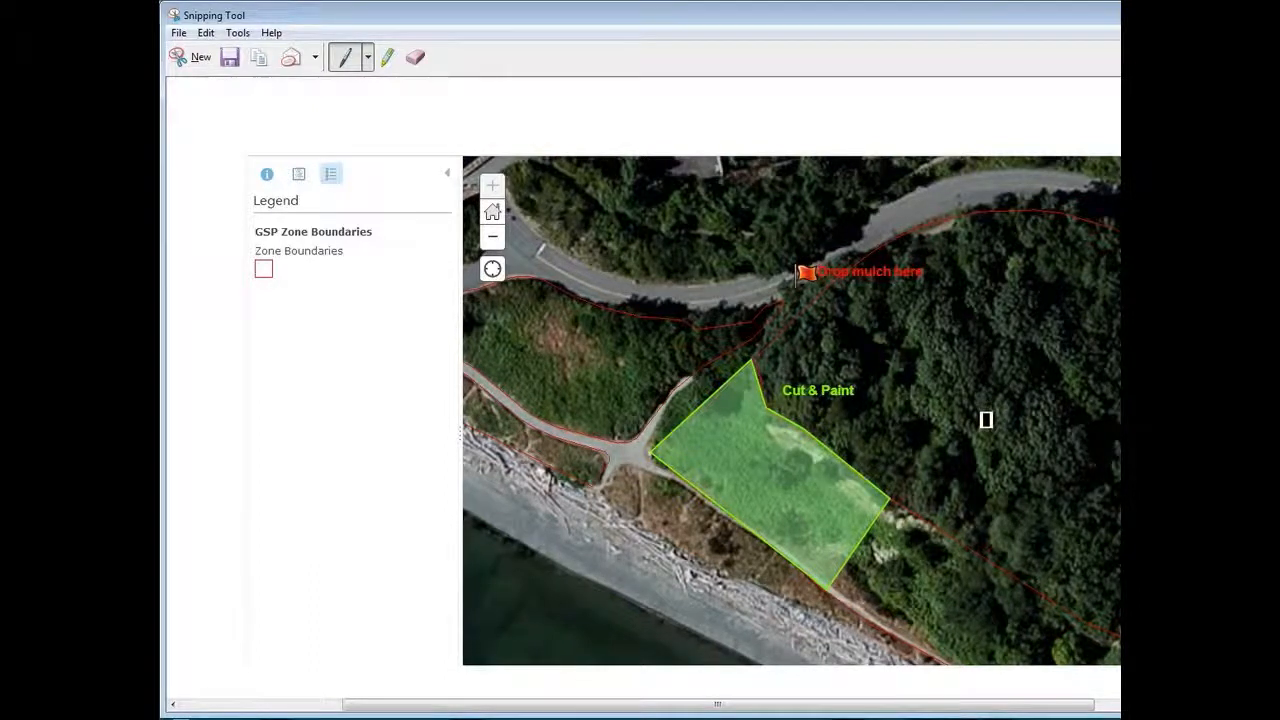
{"action": "key", "text": "alt+F4"}
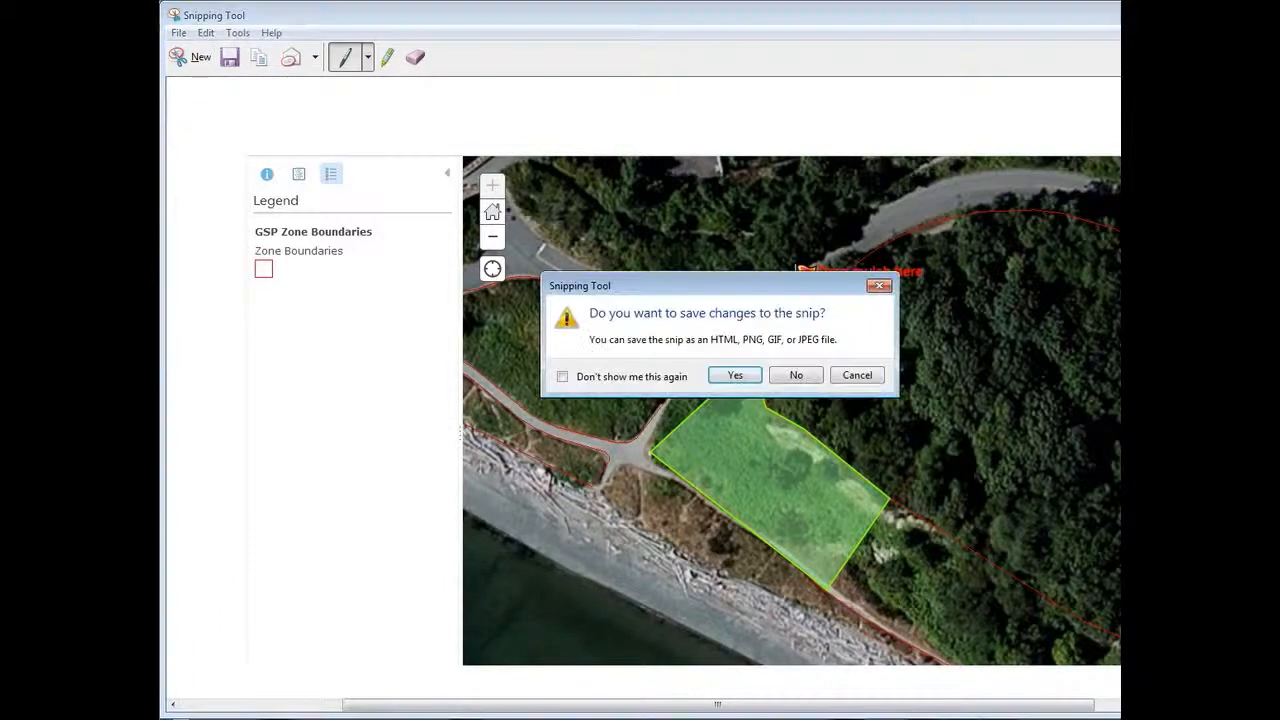
{"action": "left_click", "coordinate": [800, 376]}
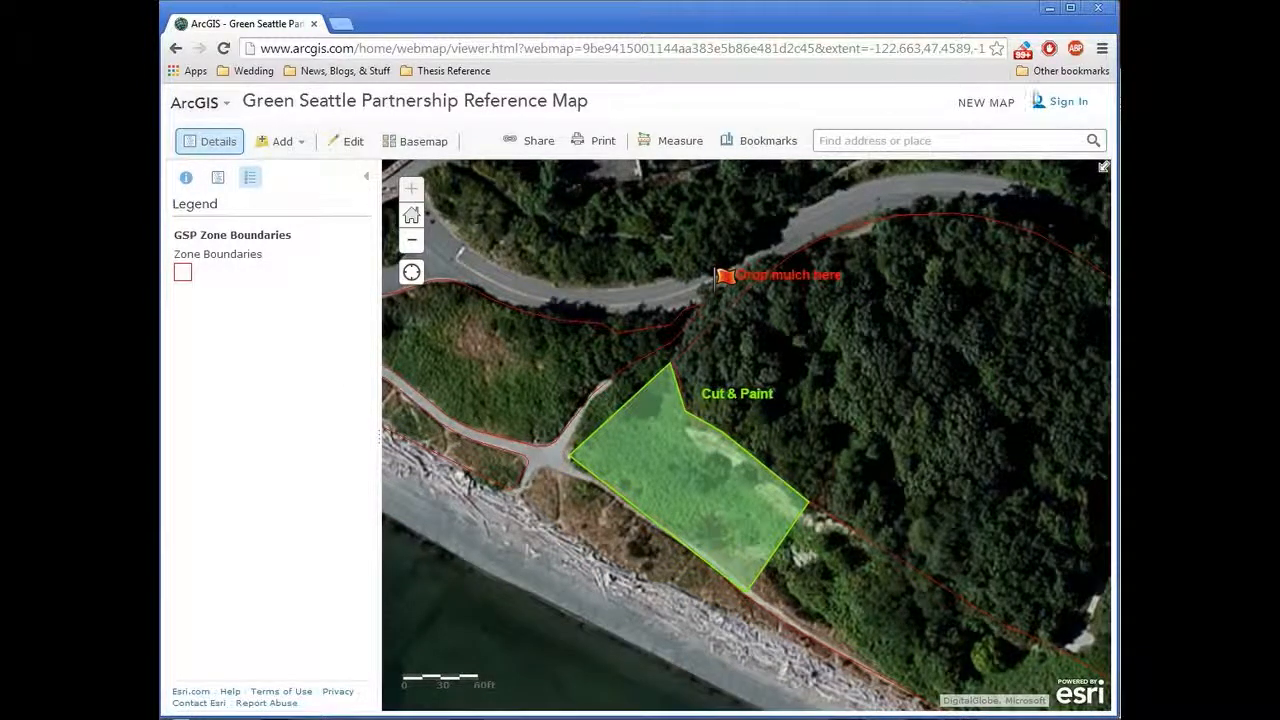
Step: Sign in to ArcGIS with the account's username and password
{"action": "left_click", "coordinate": [1089, 109]}
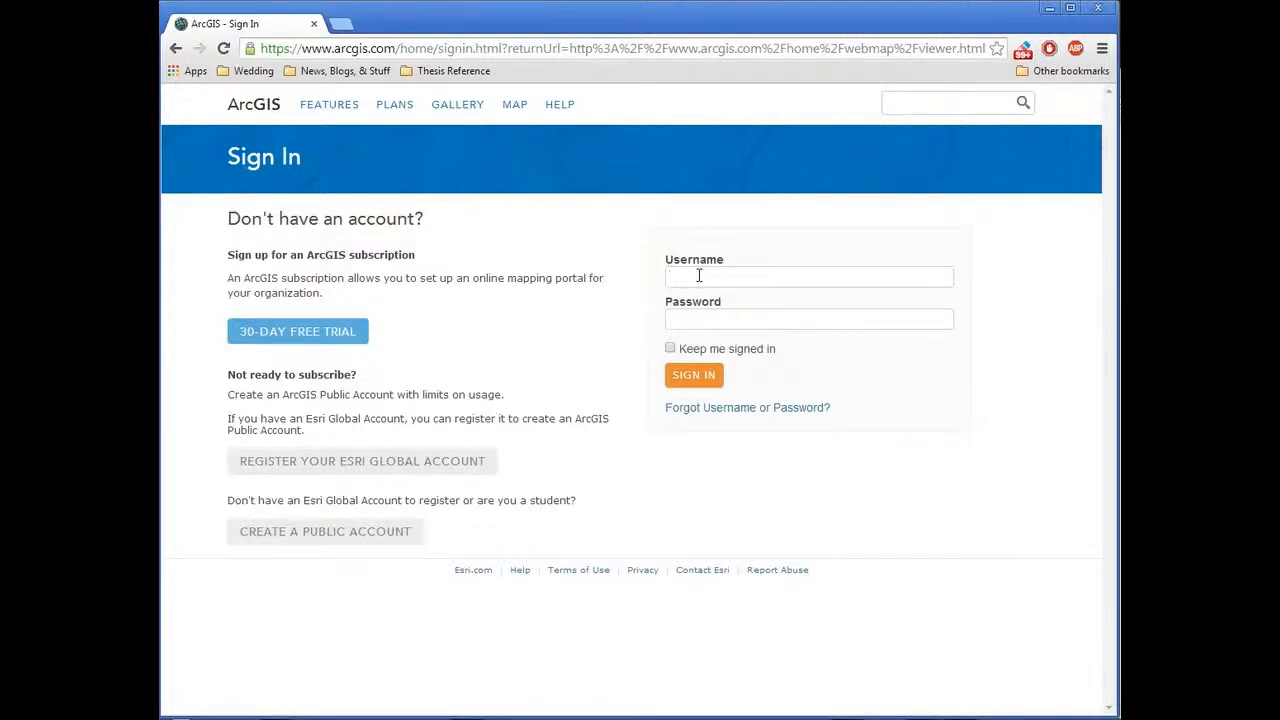
{"action": "type", "text": "azinet"}
{"action": "key", "text": "Tab"}
{"action": "type", "text": "•••••"}
{"action": "key", "text": "Return"}
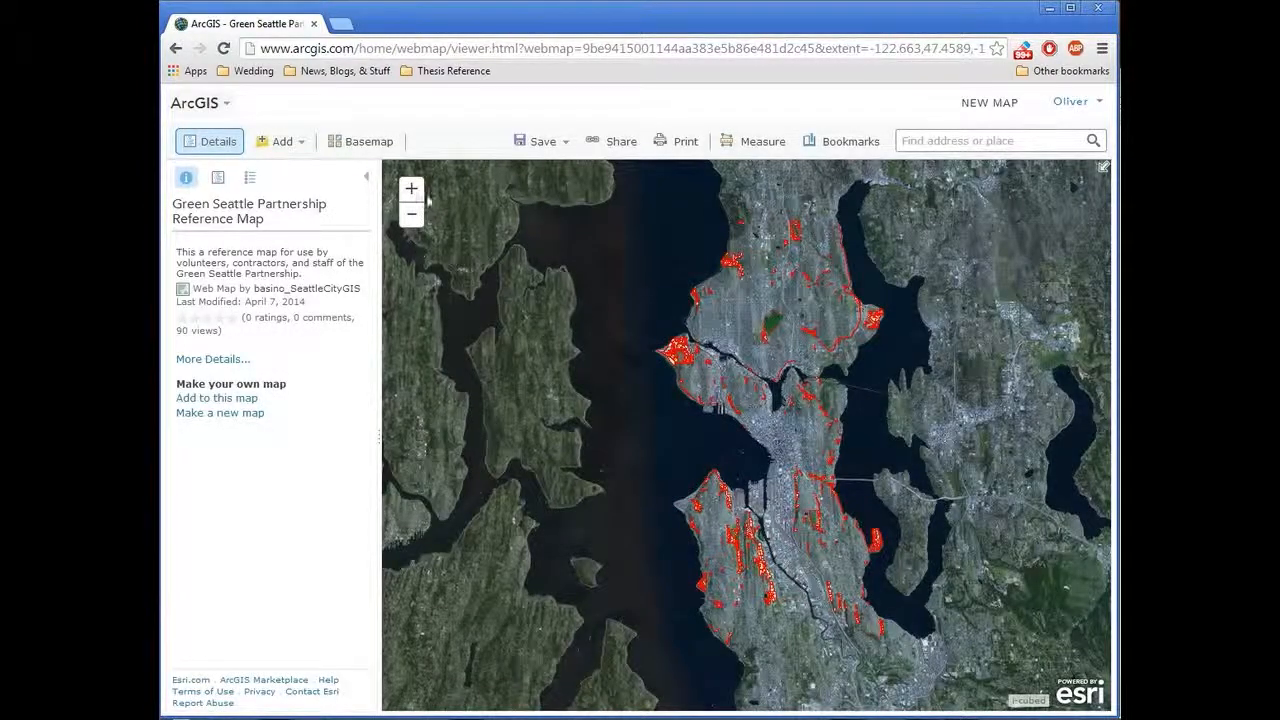
Step: Locate the shoreline work area around the beach path junction on the reloaded map
{"action": "left_click", "coordinate": [421, 191]}
{"action": "left_click_drag", "start_coordinate": [486, 276], "coordinate": [411, 214]}
{"action": "left_click", "coordinate": [411, 188]}
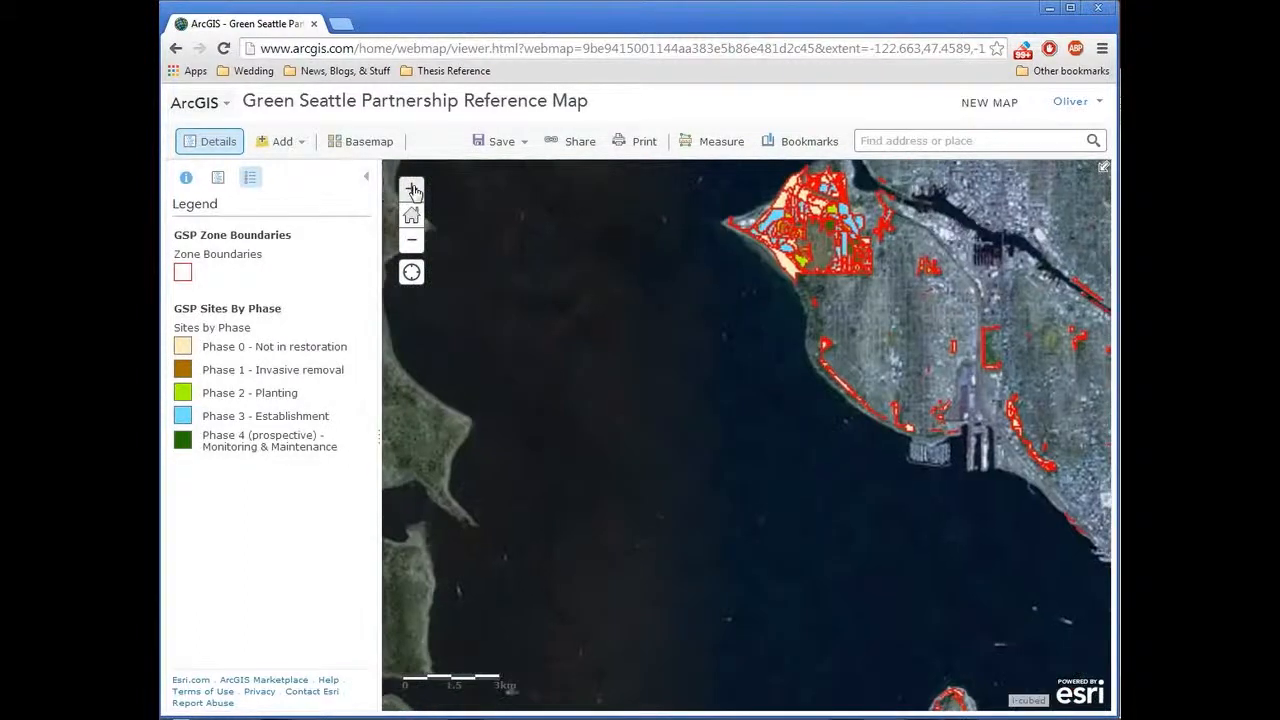
{"action": "left_click_drag", "start_coordinate": [691, 233], "coordinate": [970, 534]}
{"action": "left_click", "coordinate": [411, 188]}
{"action": "left_click_drag", "start_coordinate": [677, 312], "coordinate": [856, 474]}
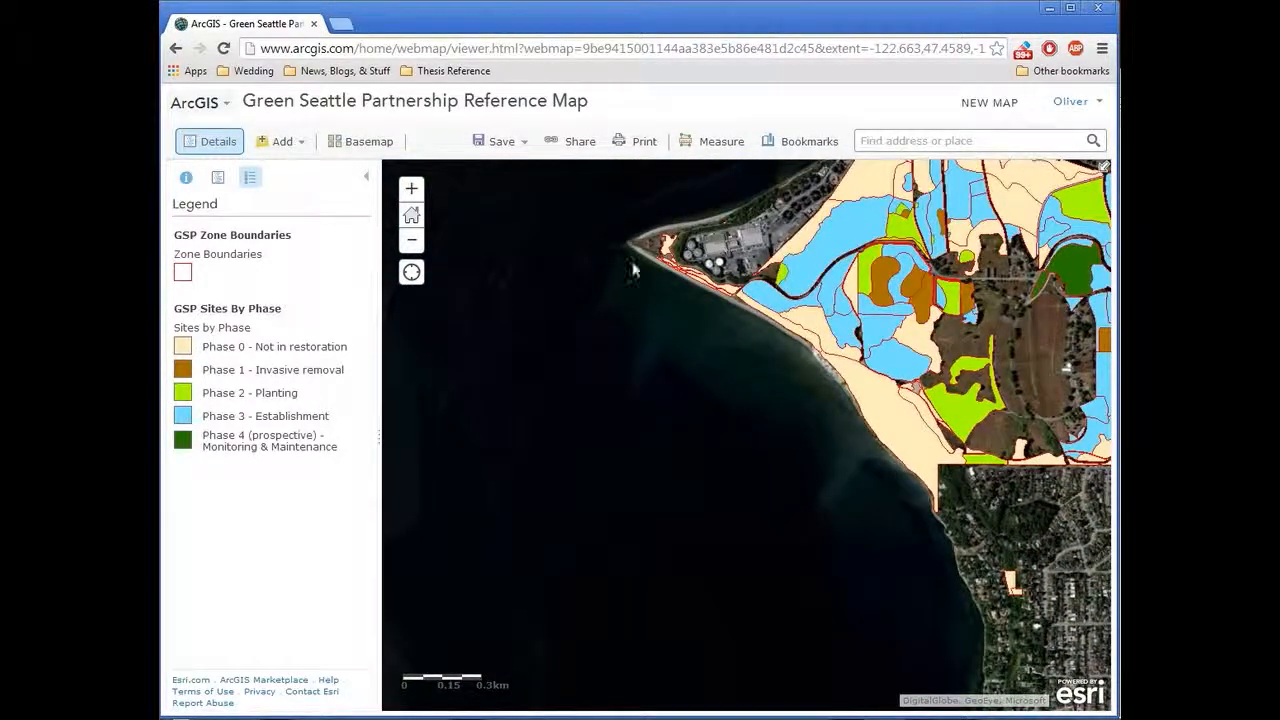
{"action": "left_click", "coordinate": [415, 189]}
{"action": "left_click", "coordinate": [415, 189]}
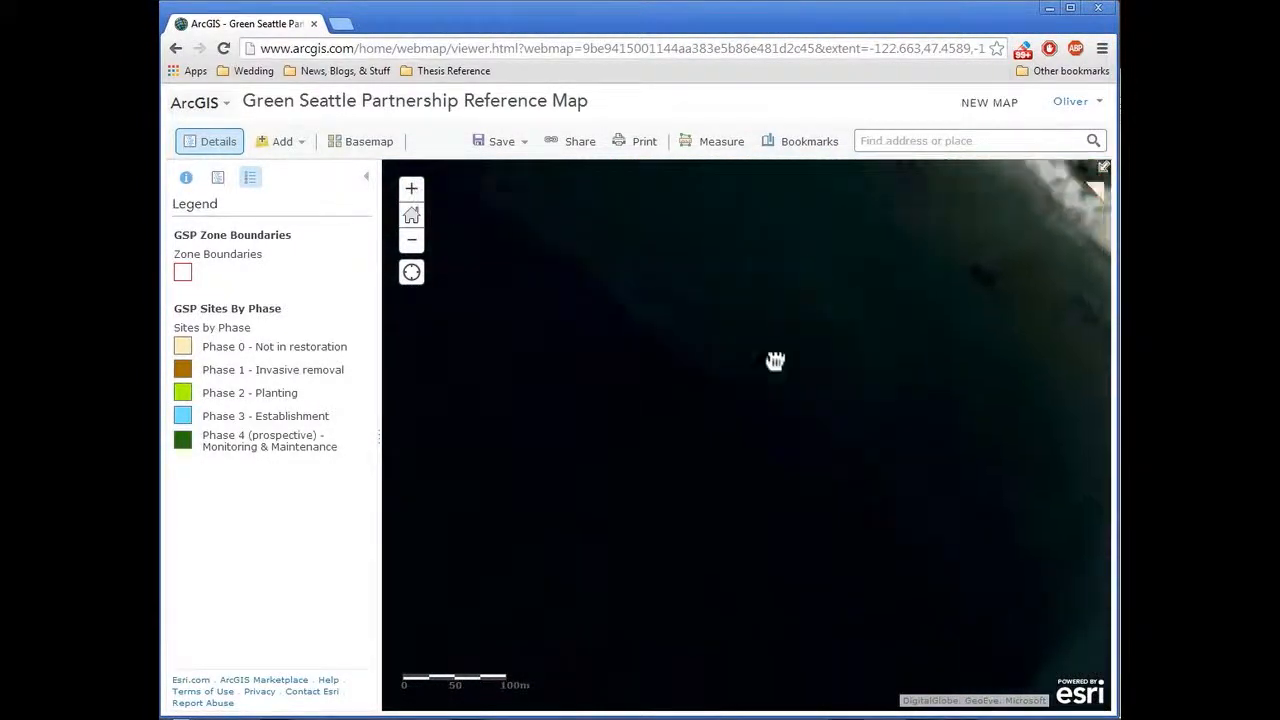
{"action": "left_click_drag", "start_coordinate": [774, 362], "coordinate": [720, 681]}
{"action": "left_click_drag", "start_coordinate": [773, 312], "coordinate": [669, 403]}
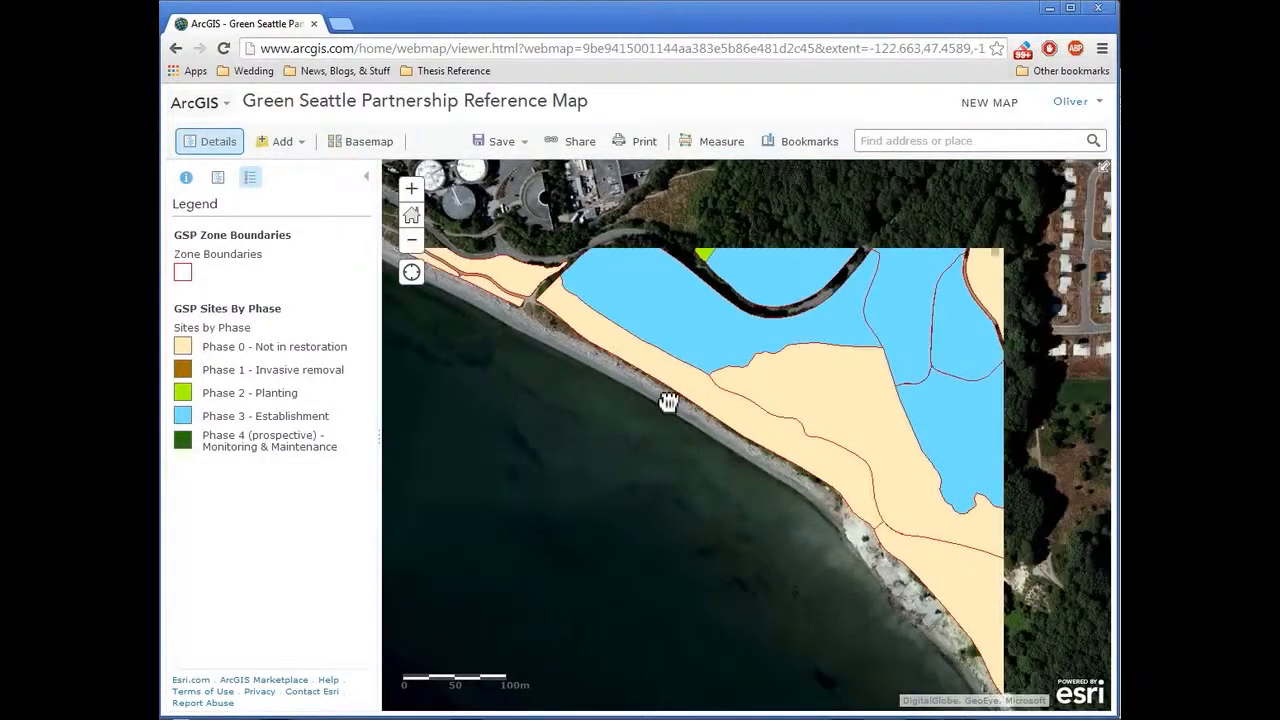
{"action": "left_click_drag", "start_coordinate": [592, 424], "coordinate": [605, 388]}
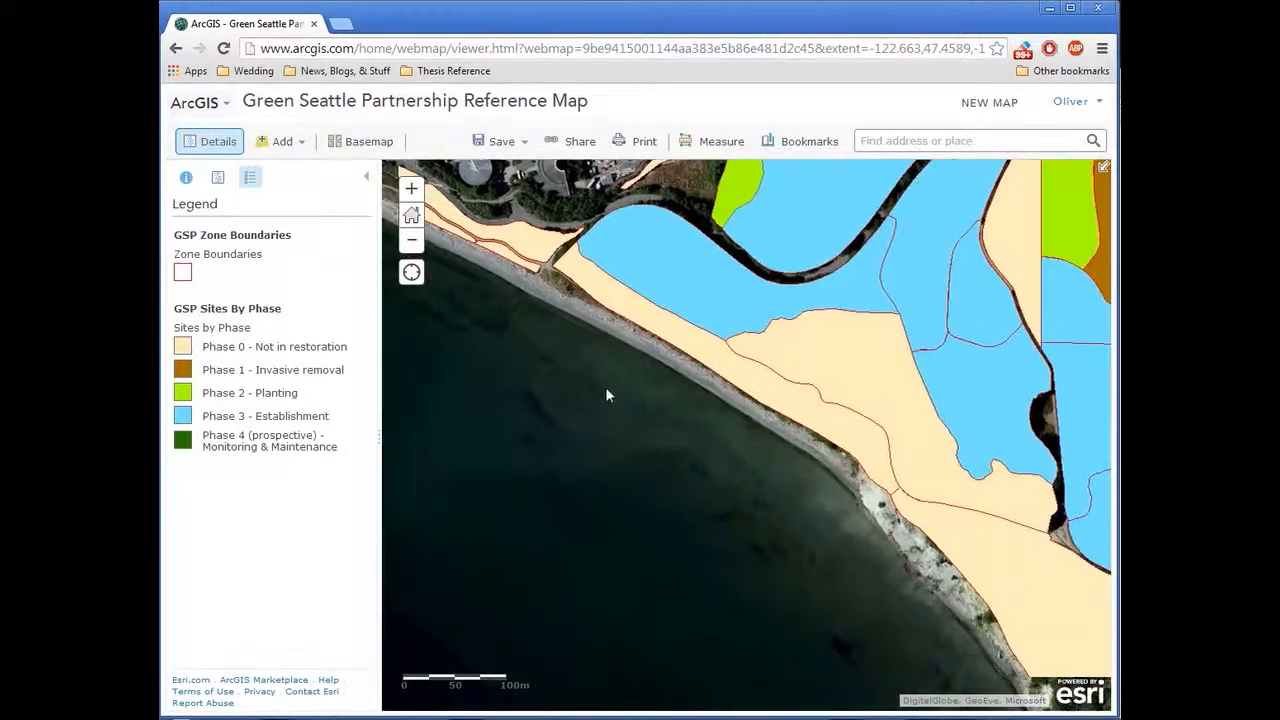
Step: Turn off the GSP Sites By Phase layer to expose the imagery around the shoreline path junction
{"action": "left_click", "coordinate": [216, 179]}
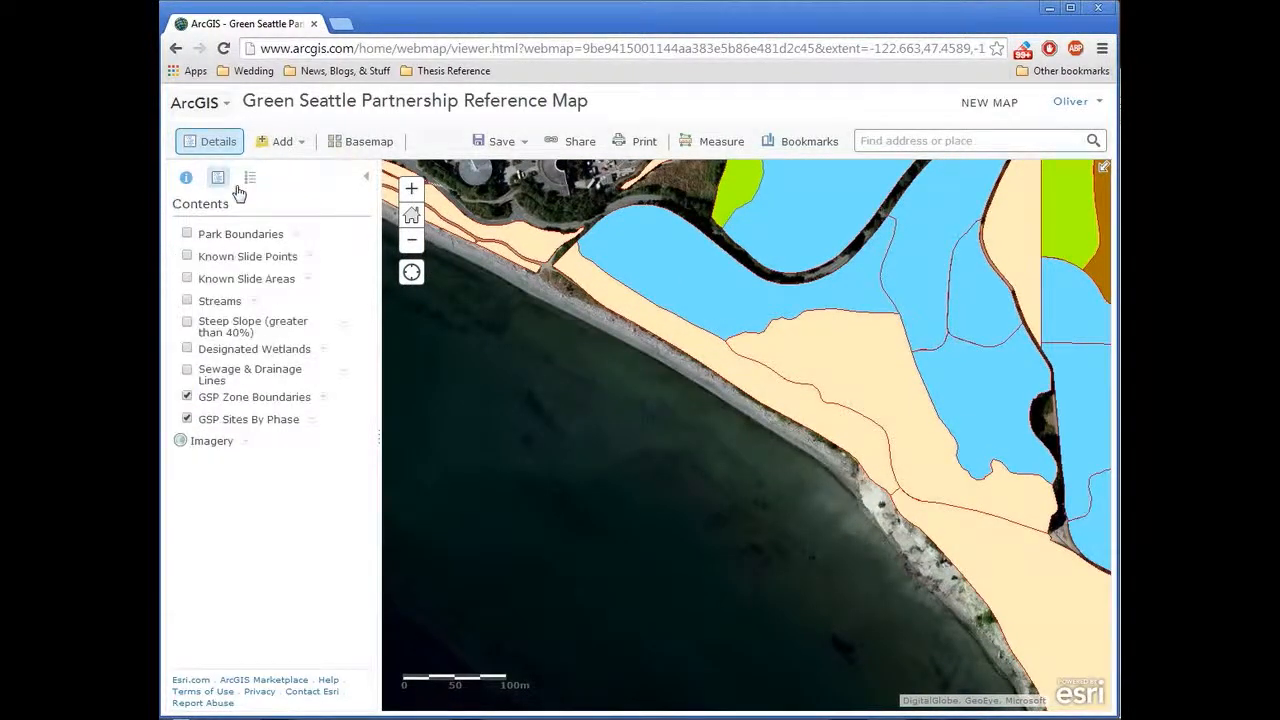
{"action": "left_click", "coordinate": [187, 419]}
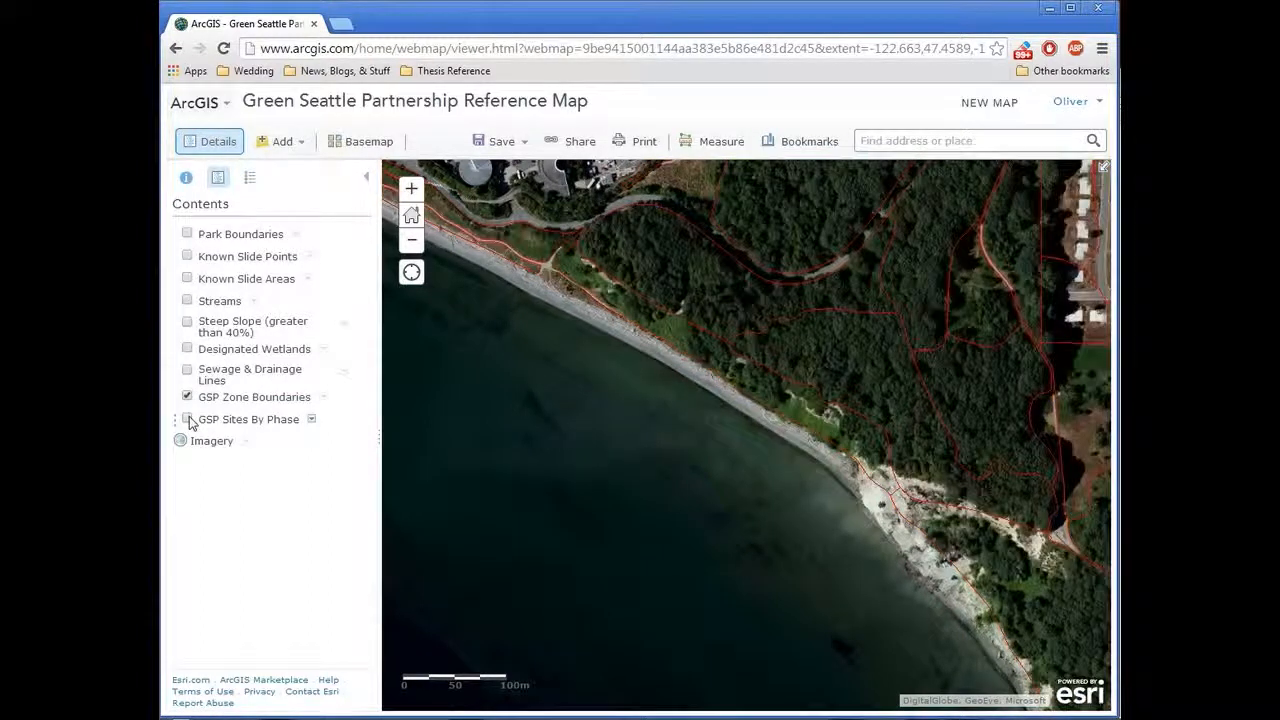
{"action": "left_click", "coordinate": [411, 188]}
{"action": "left_click_drag", "start_coordinate": [486, 249], "coordinate": [771, 486]}
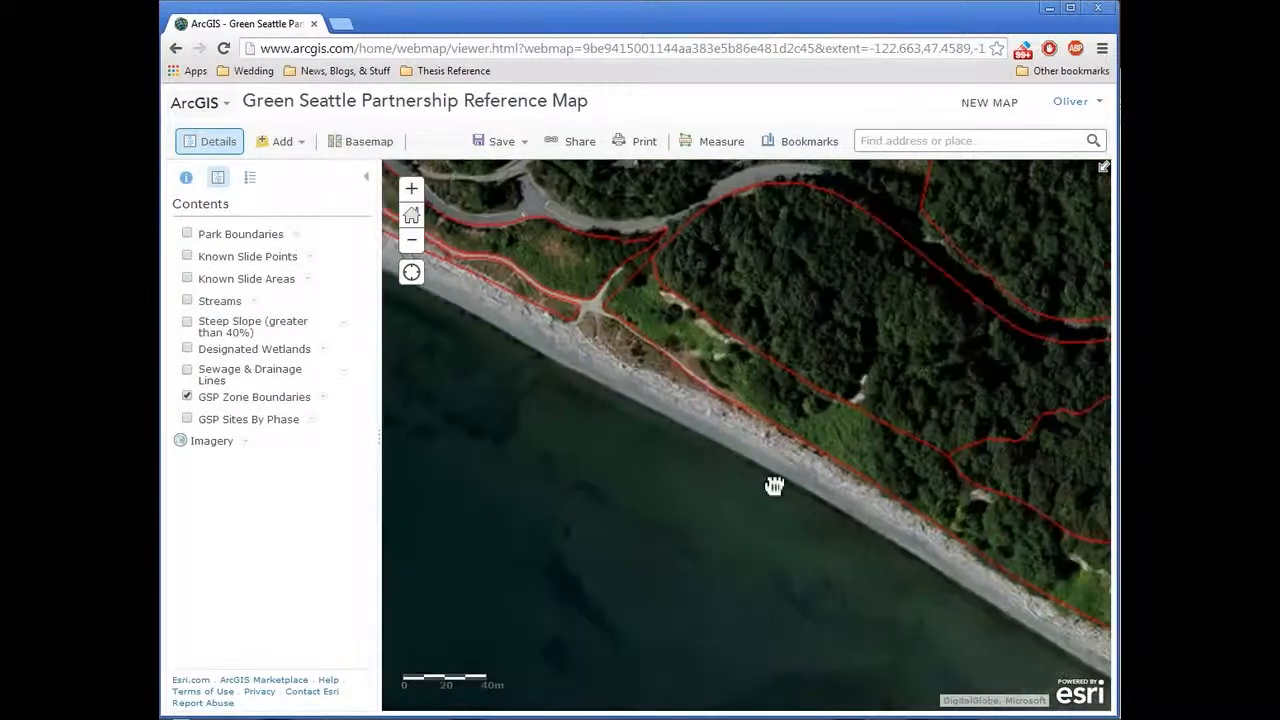
{"action": "left_click_drag", "start_coordinate": [593, 355], "coordinate": [623, 420]}
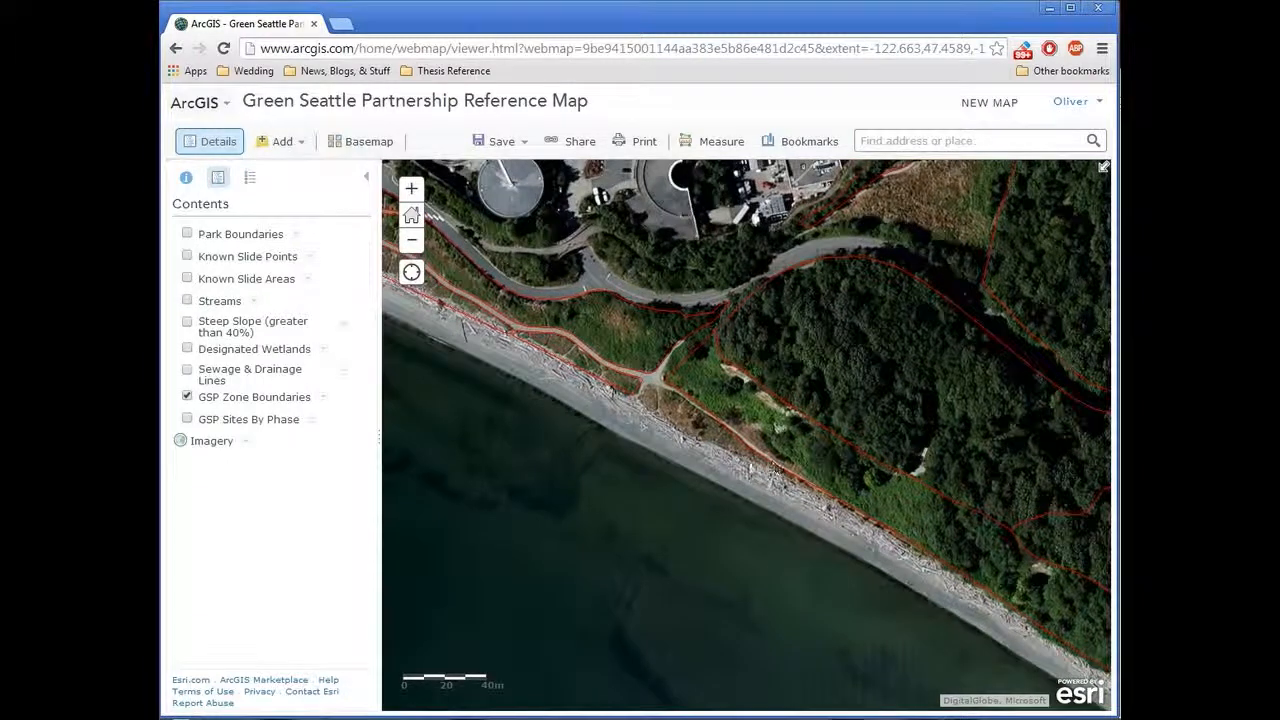
Step: Display the Park Boundaries layer to examine the lines along the shoreline, and hide it again
{"action": "left_click", "coordinate": [187, 236]}
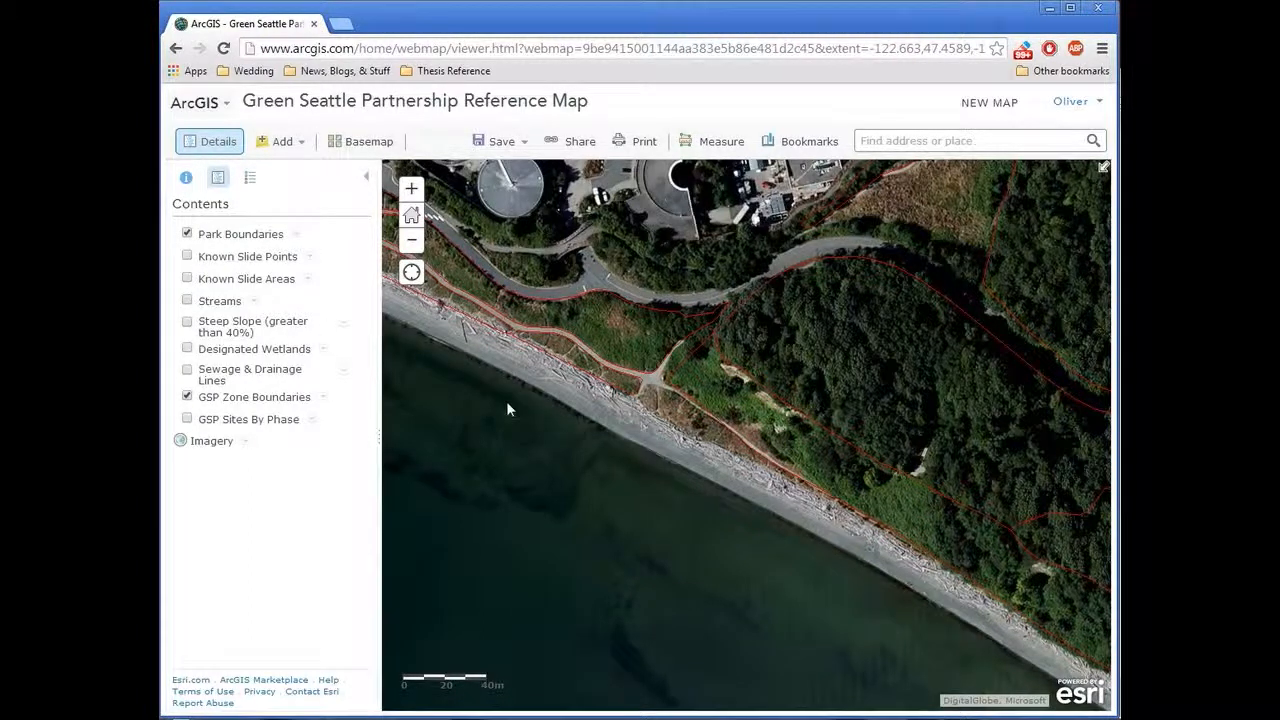
{"action": "mouse_move", "coordinate": [695, 437]}
{"action": "left_mouse_down"}
{"action": "mouse_move", "coordinate": [640, 426]}
{"action": "mouse_move", "coordinate": [650, 443]}
{"action": "left_mouse_up"}
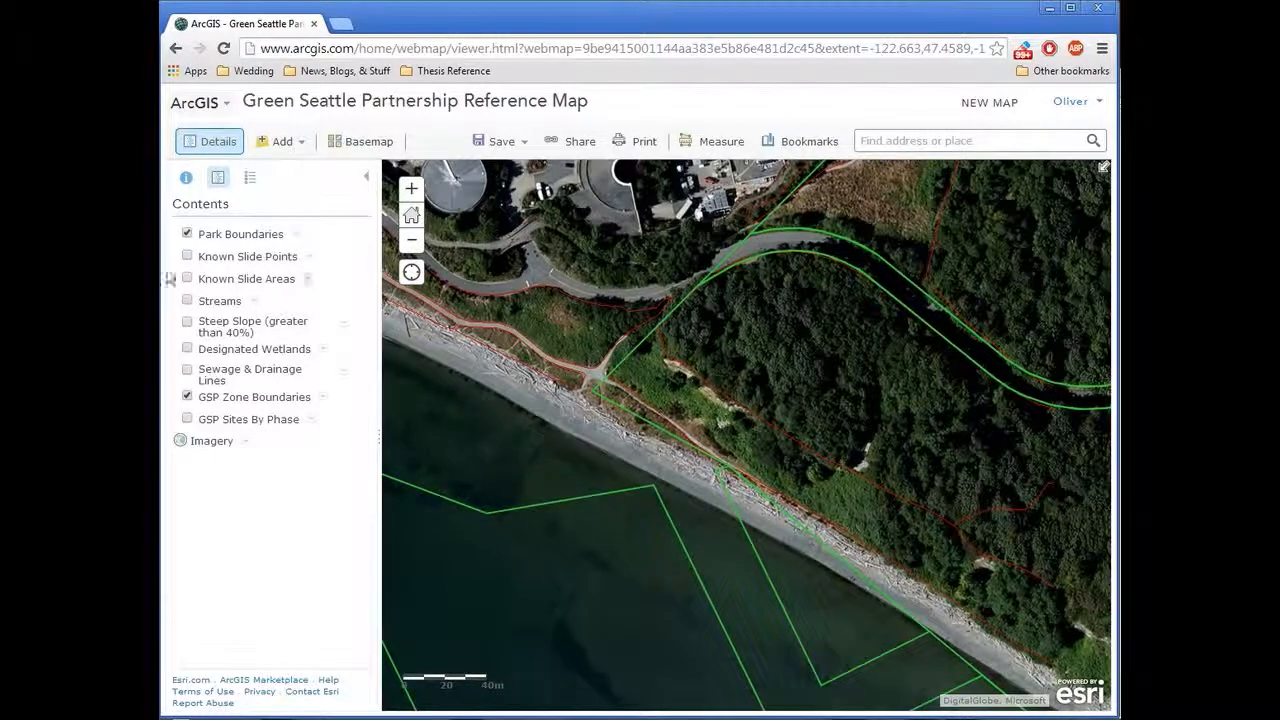
{"action": "left_click", "coordinate": [187, 234]}
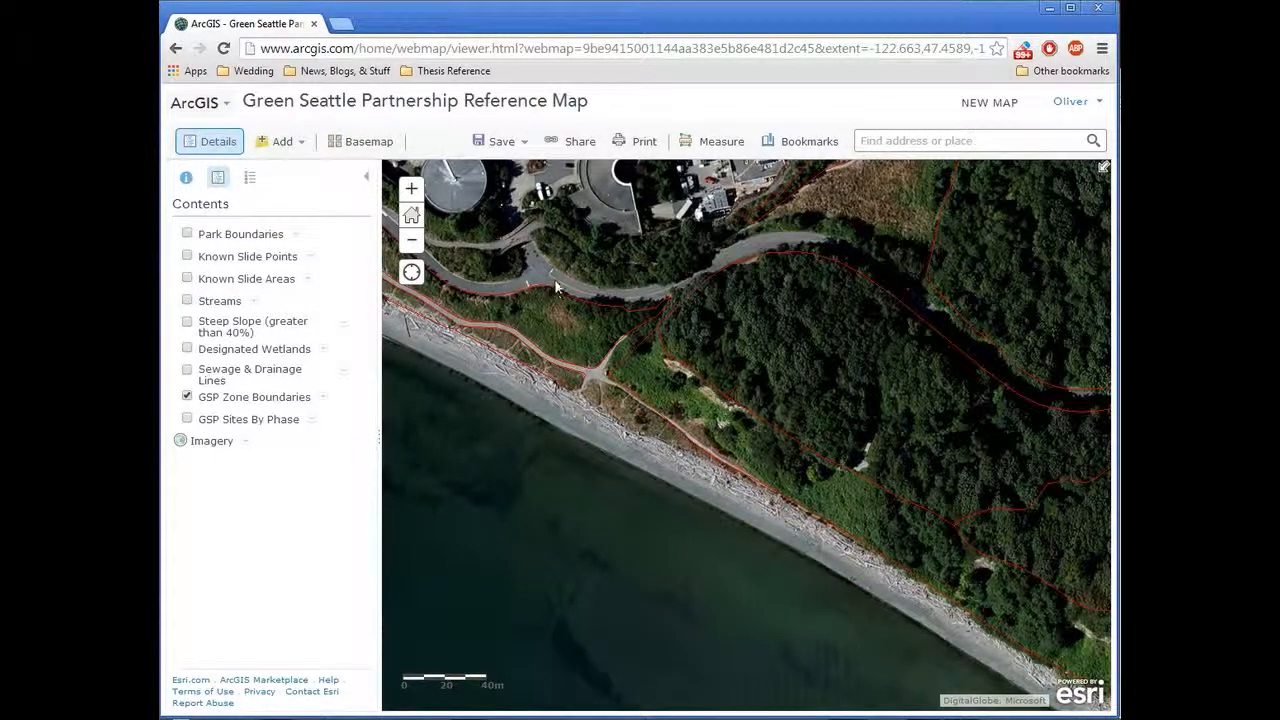
Step: Create a map notes layer named "Demo Layer" using the Map Notes template
{"action": "left_click", "coordinate": [292, 143]}
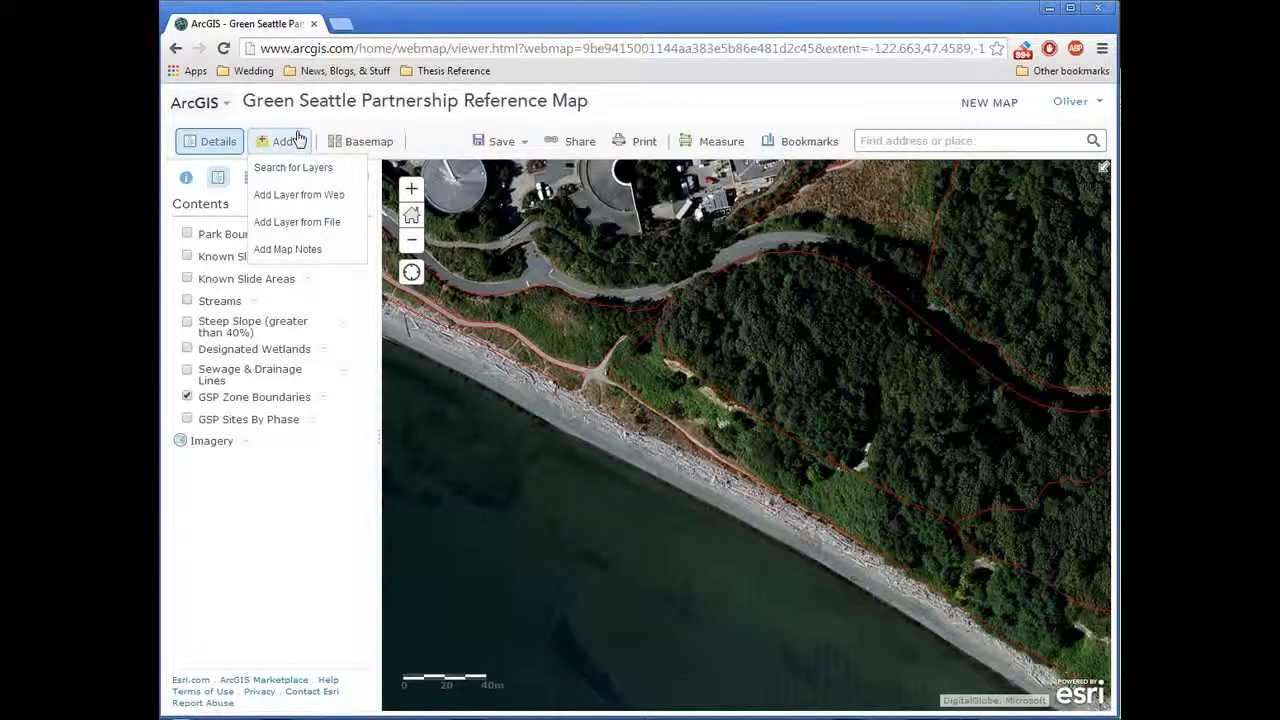
{"action": "left_click", "coordinate": [288, 249]}
{"action": "left_click_drag", "start_coordinate": [609, 377], "coordinate": [500, 380]}
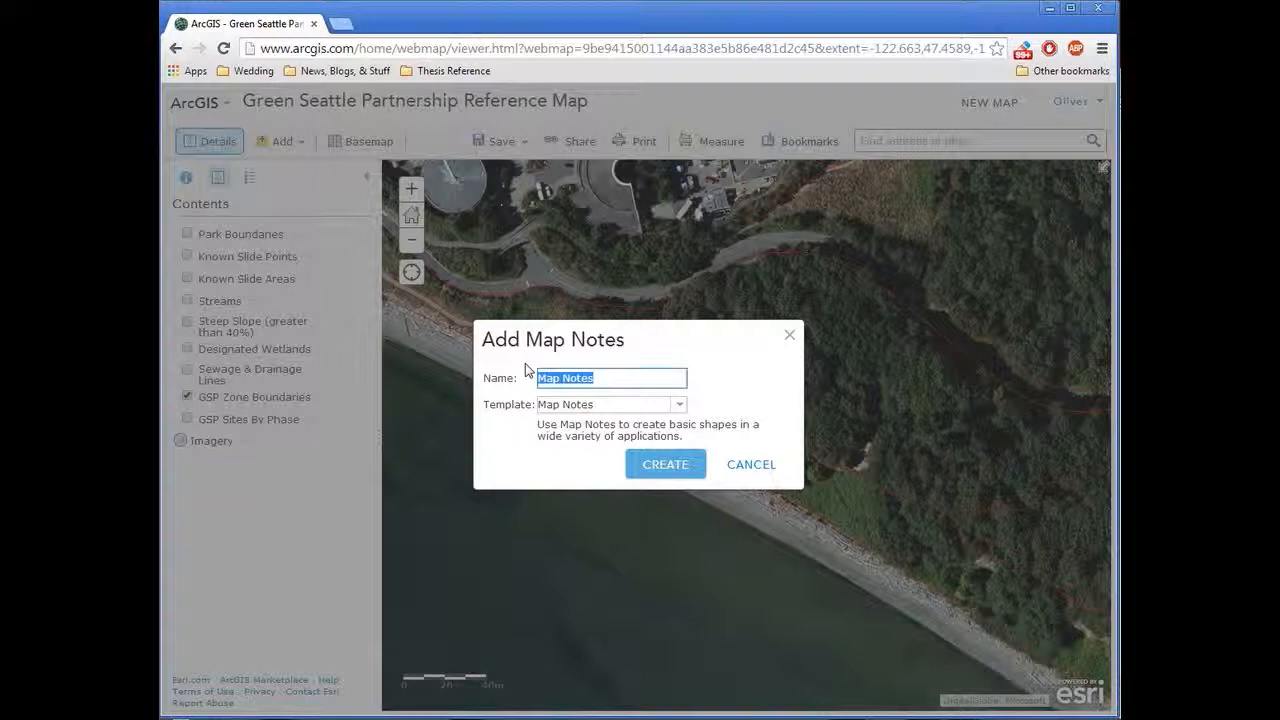
{"action": "type", "text": "Demo Layer"}
{"action": "left_click", "coordinate": [636, 467]}
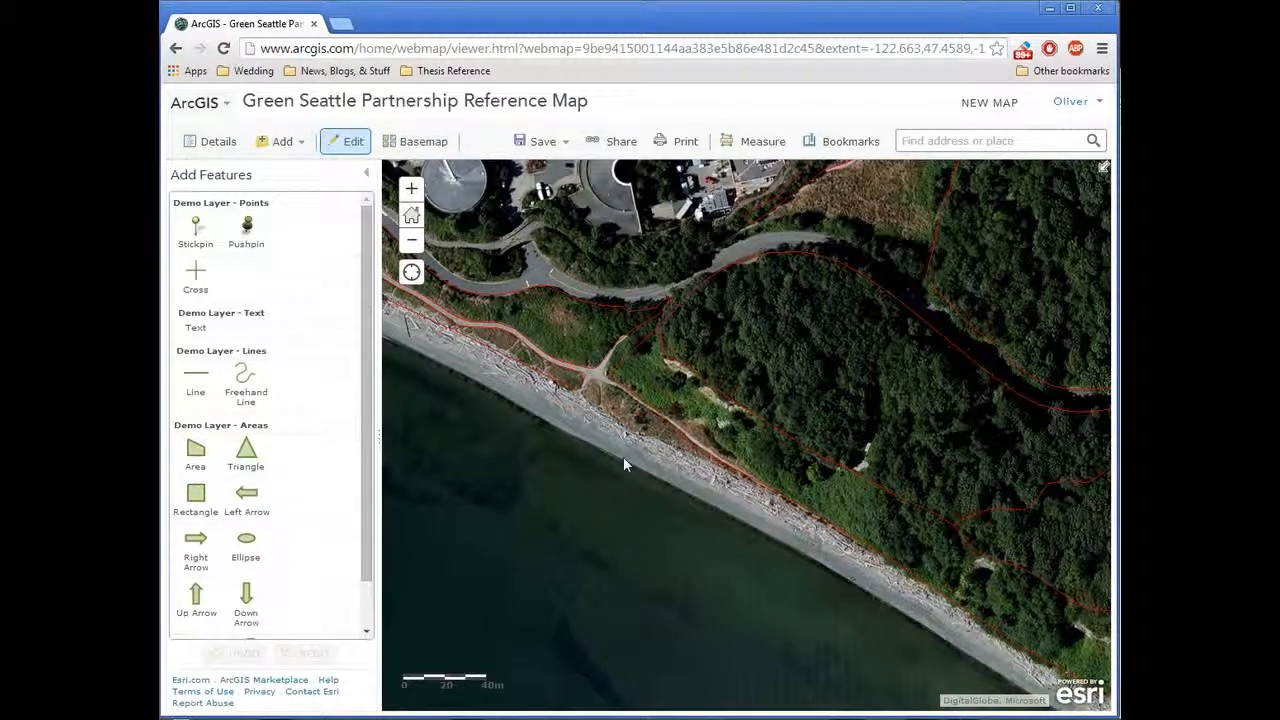
{"action": "left_click_drag", "start_coordinate": [614, 391], "coordinate": [617, 437]}
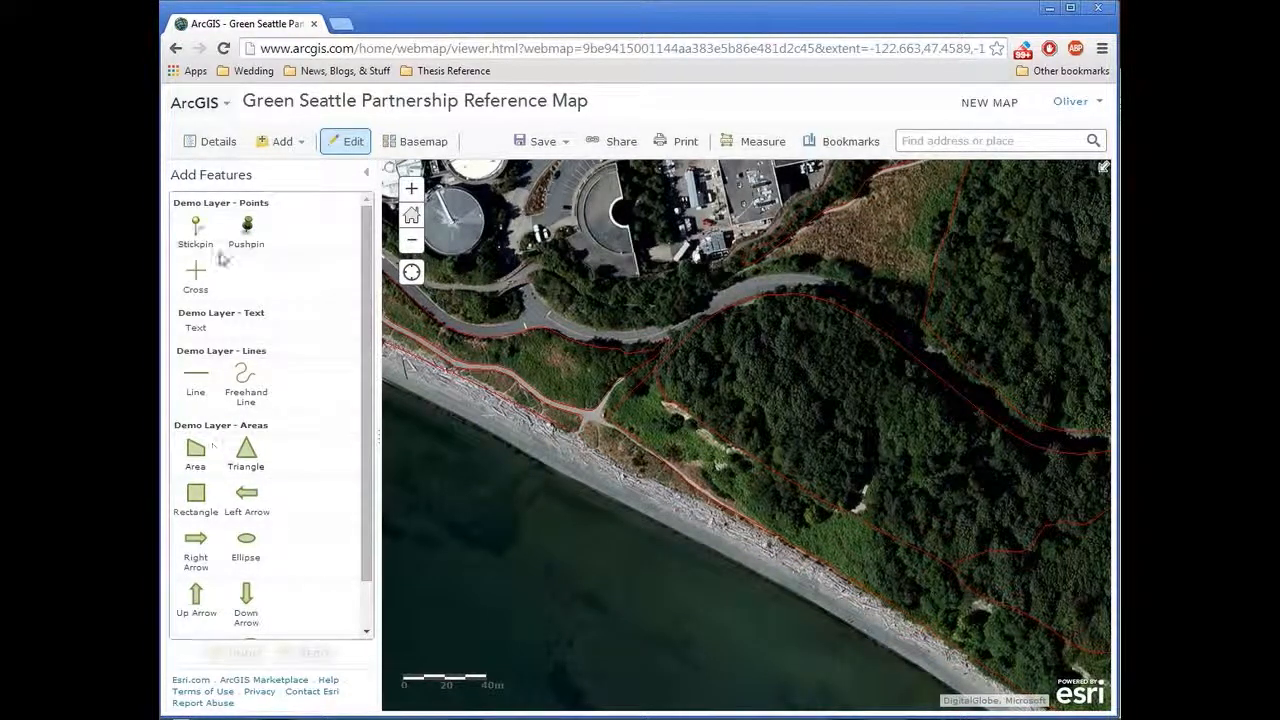
Step: Draw a four-sided area note in the Demo Layer over the green patch just east of the beach path junction
{"action": "left_click", "coordinate": [197, 468]}
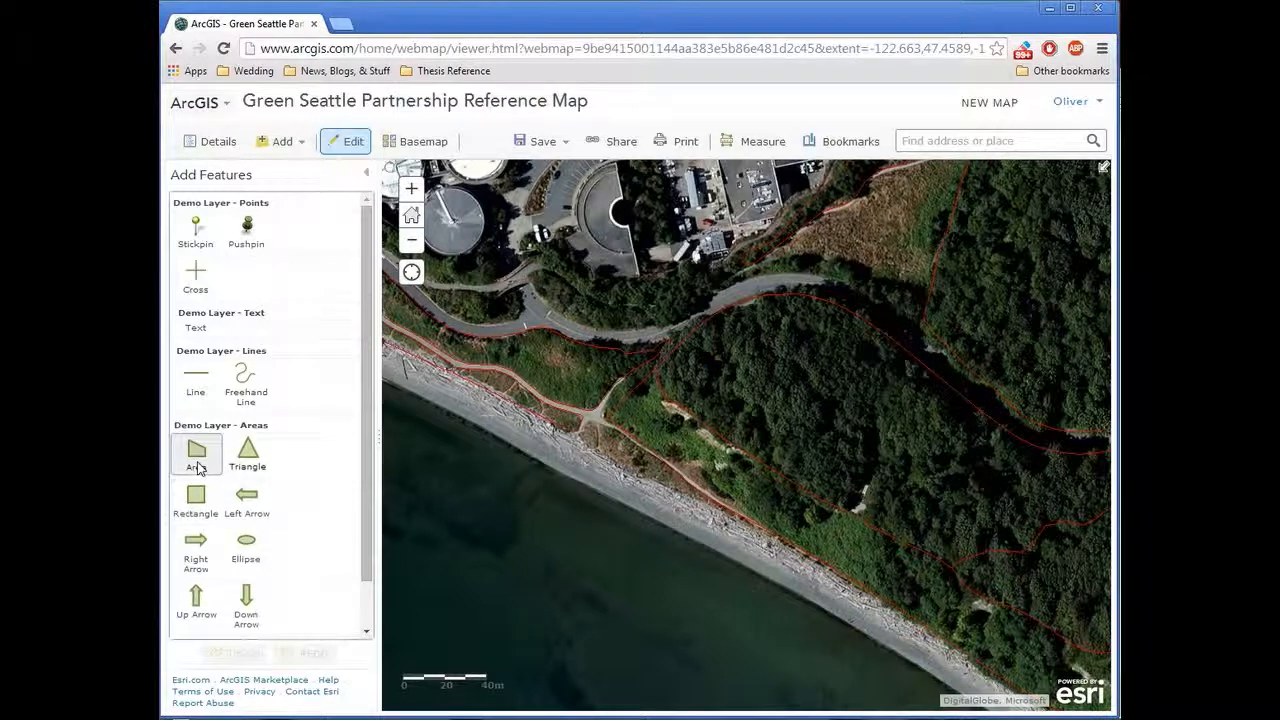
{"action": "left_click", "coordinate": [608, 428]}
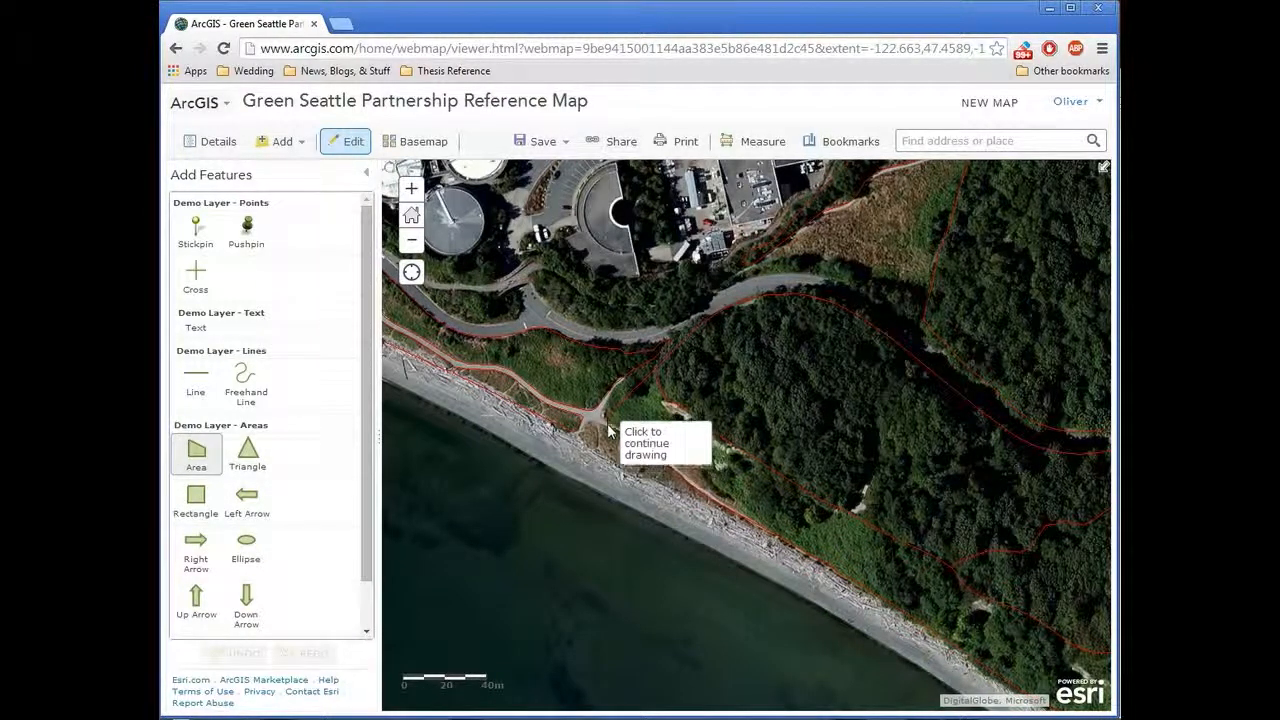
{"action": "left_click", "coordinate": [686, 468]}
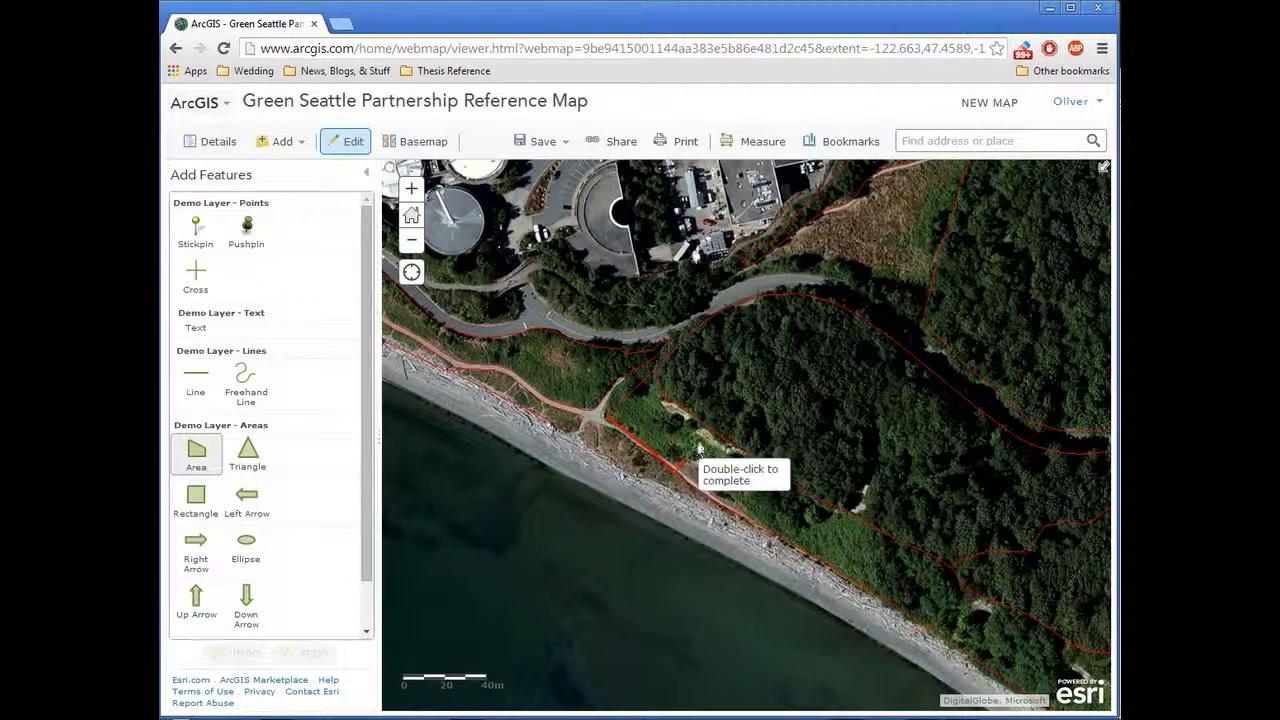
{"action": "left_click", "coordinate": [705, 432]}
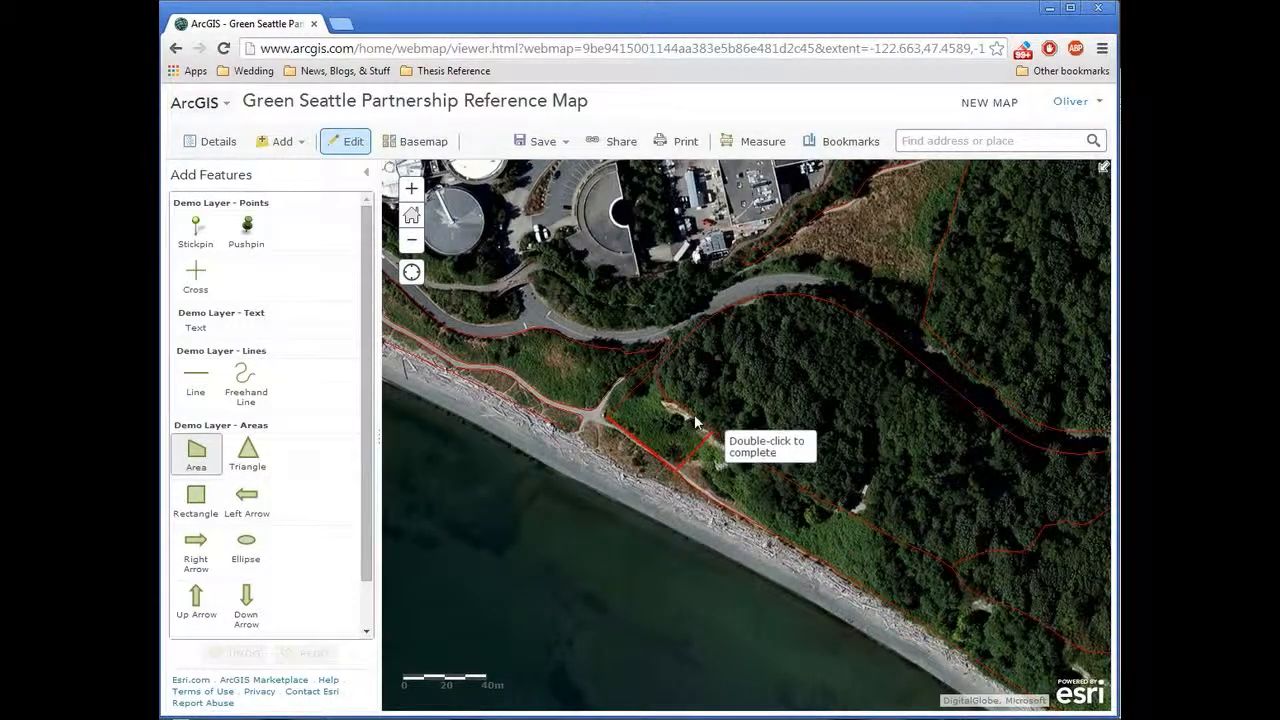
{"action": "double_click", "coordinate": [657, 370]}
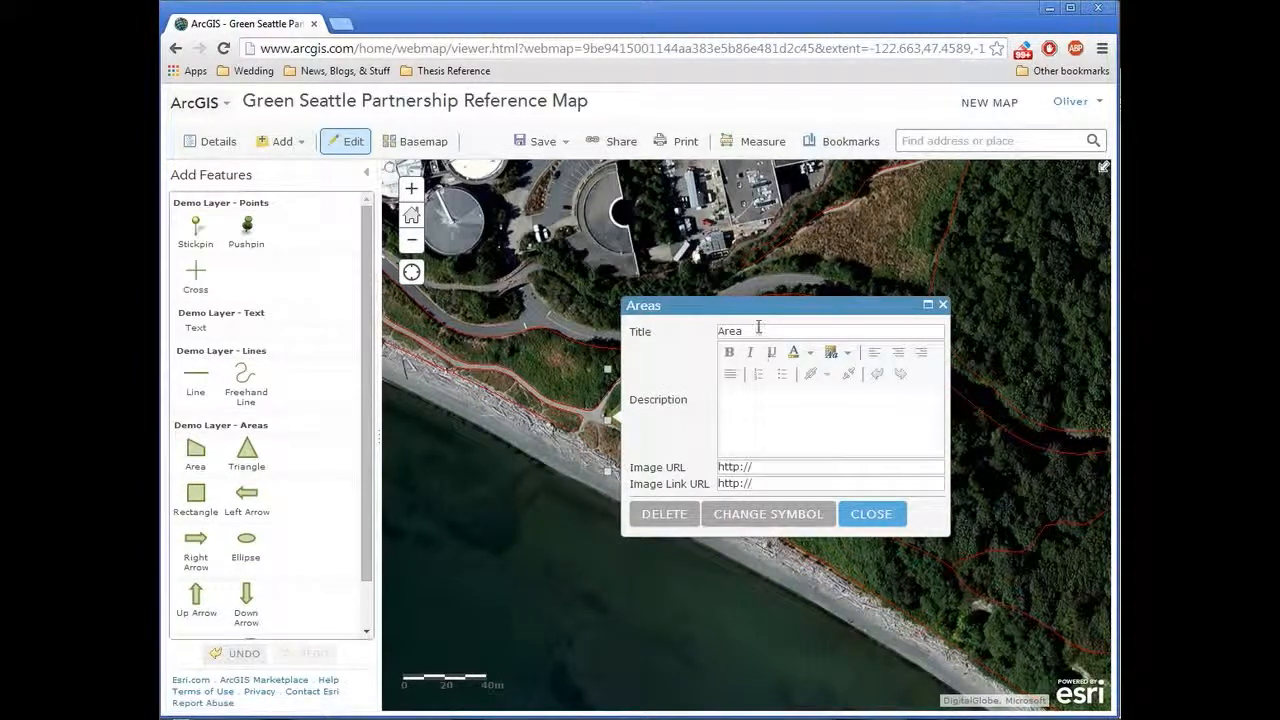
Step: Title the new area note "Cut & Paint Spot"
{"action": "left_click_drag", "start_coordinate": [758, 330], "coordinate": [716, 330]}
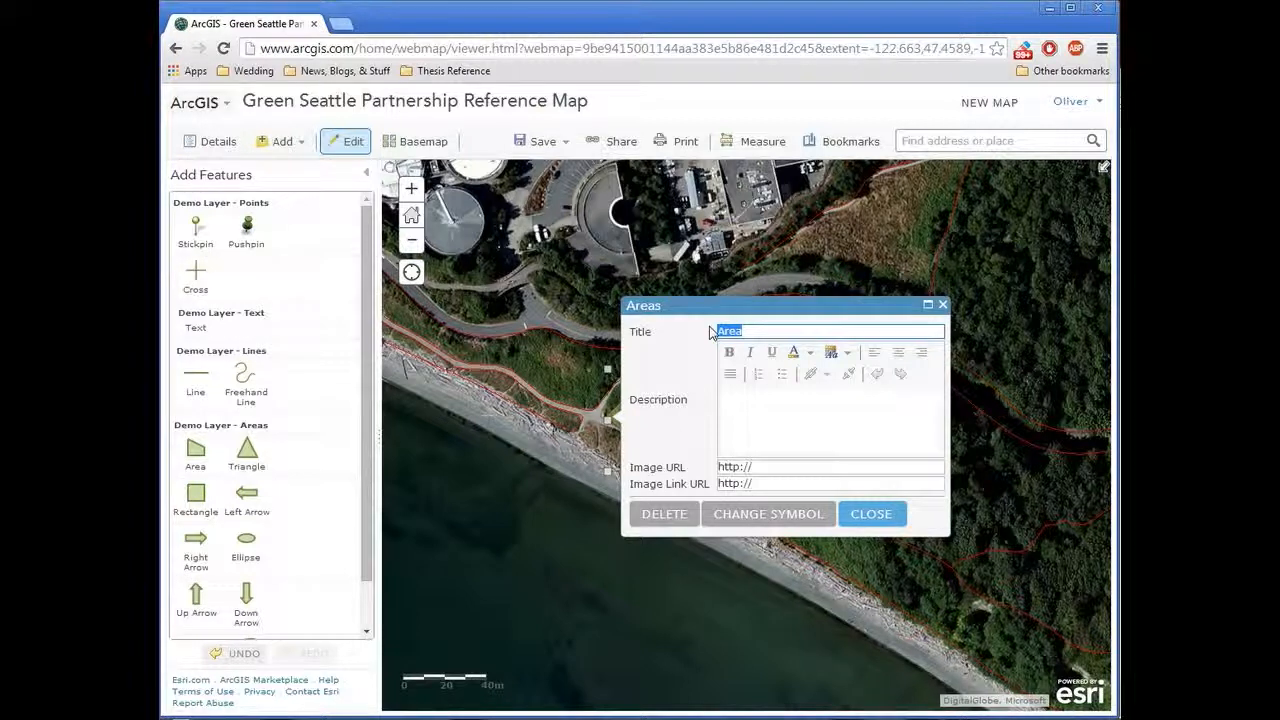
{"action": "type", "text": "Cut & Paint"}
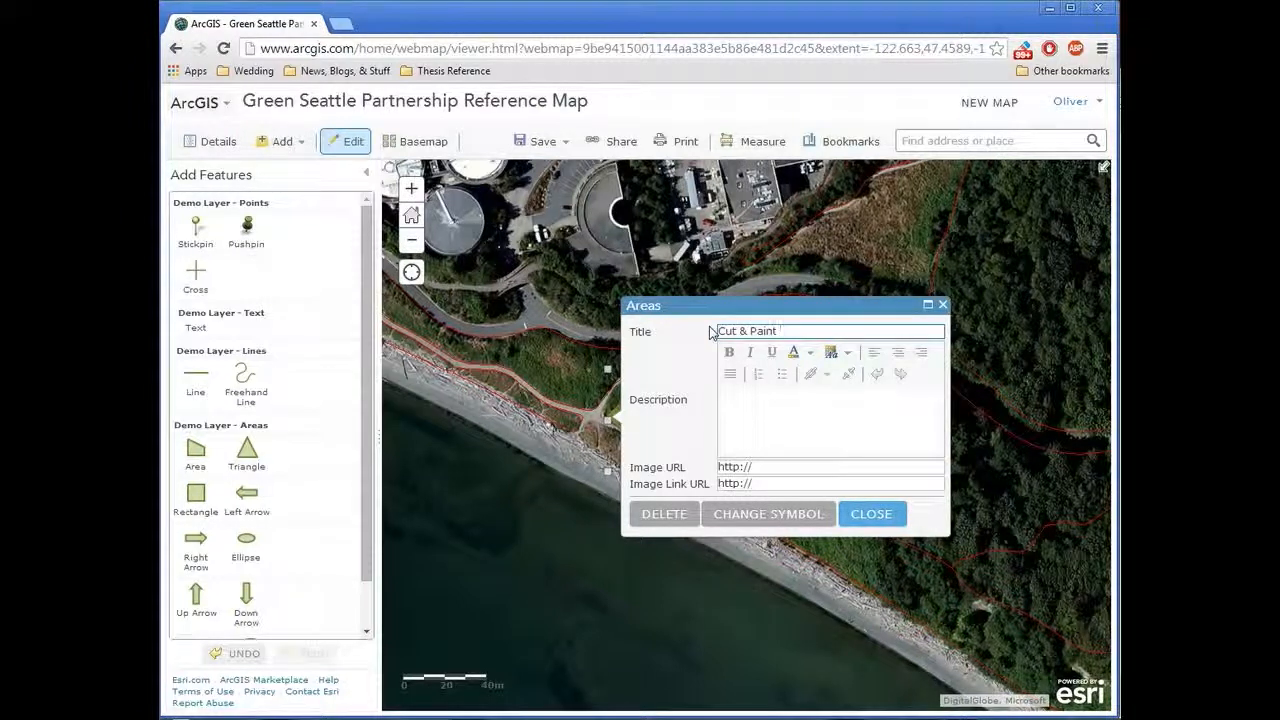
{"action": "type", "text": " Spot"}
Step: Add the description "We've removed the ivy but need help with laurel and holly." to the area note and close its form
{"action": "left_click", "coordinate": [767, 420]}
{"action": "type", "text": "Welve "}
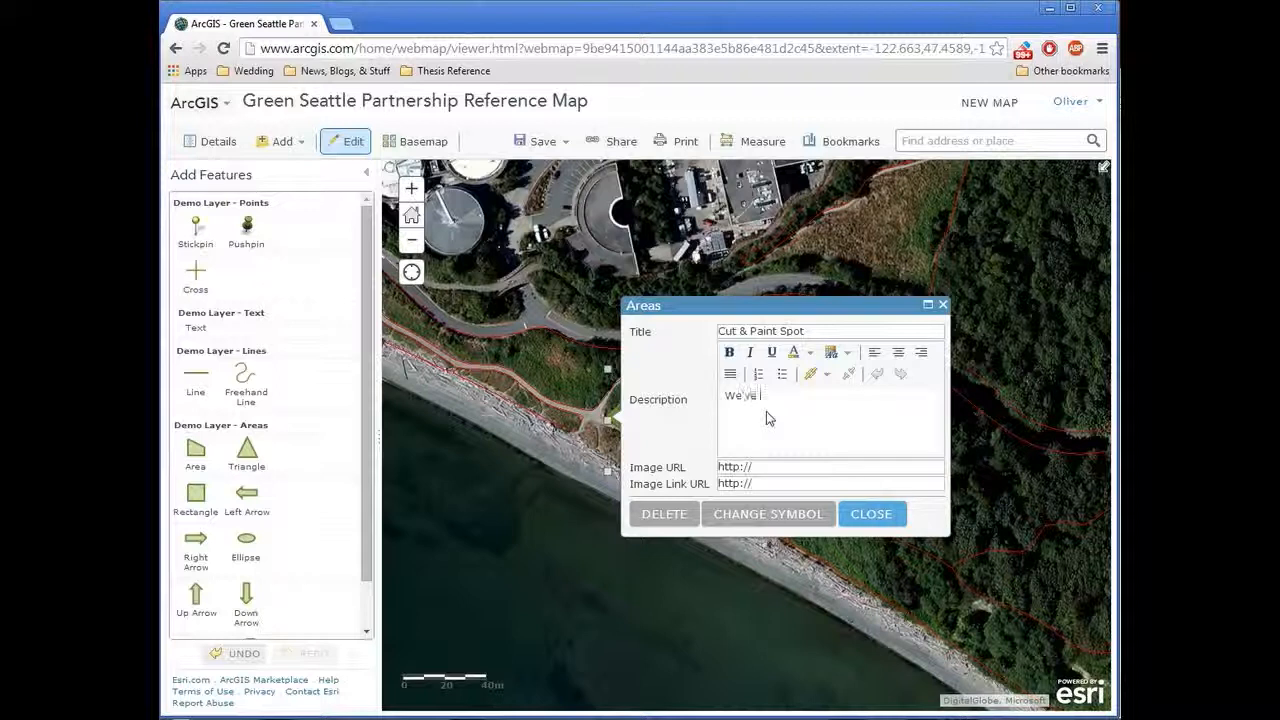
{"action": "type", "text": "removed the ivy but need help with "}
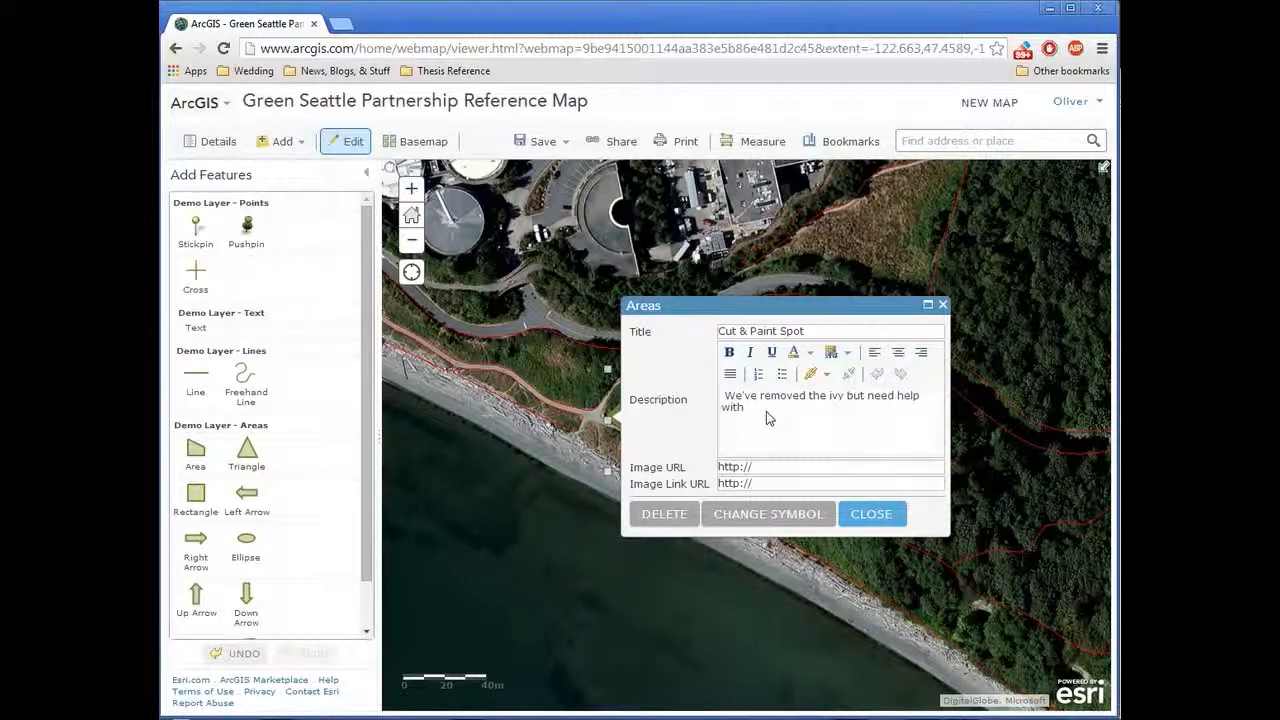
{"action": "type", "text": "laurel and holly."}
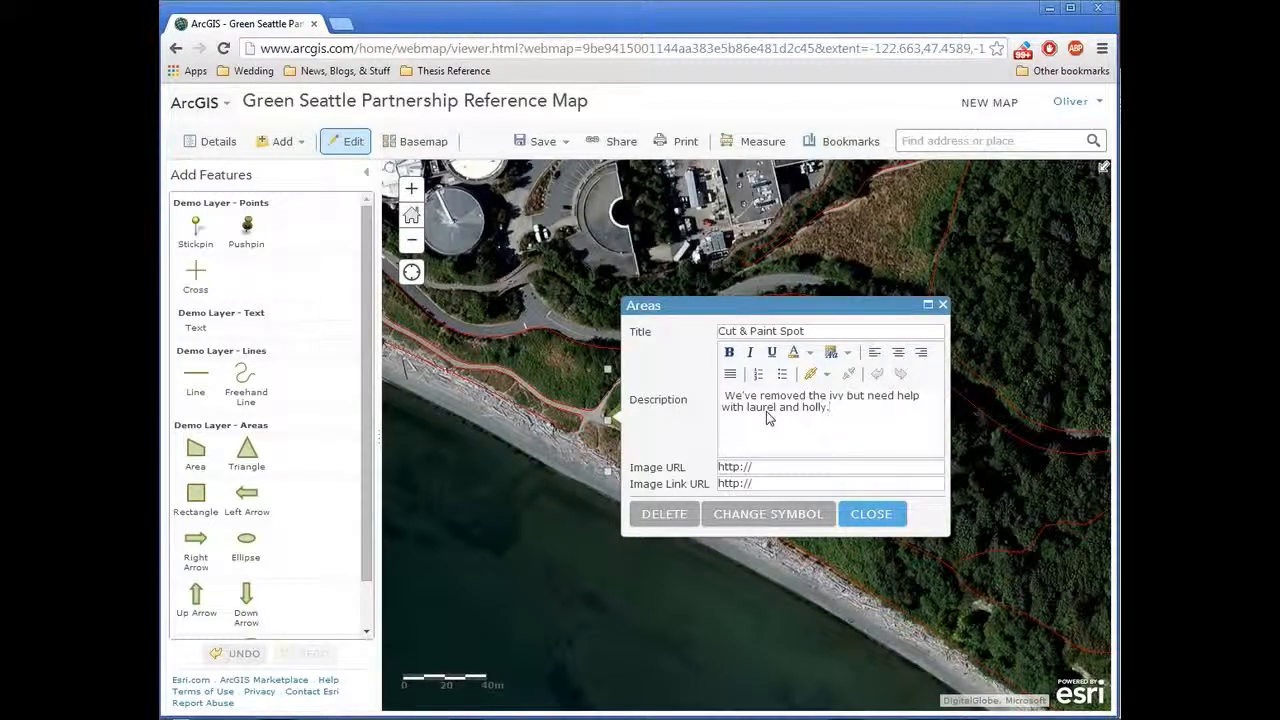
{"action": "left_click", "coordinate": [871, 514]}
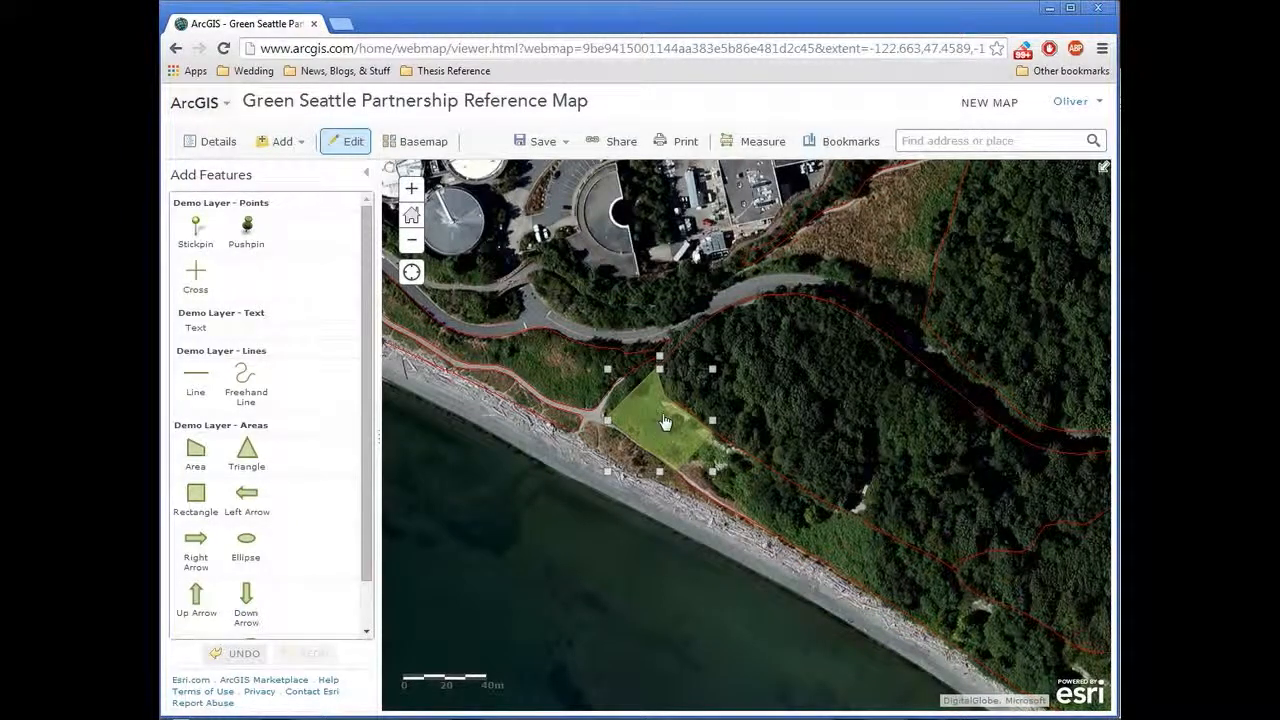
Step: Review the area note in its editing form, leave edit mode, and check how its pop-up presents the title and description
{"action": "left_click_drag", "start_coordinate": [536, 366], "coordinate": [564, 387]}
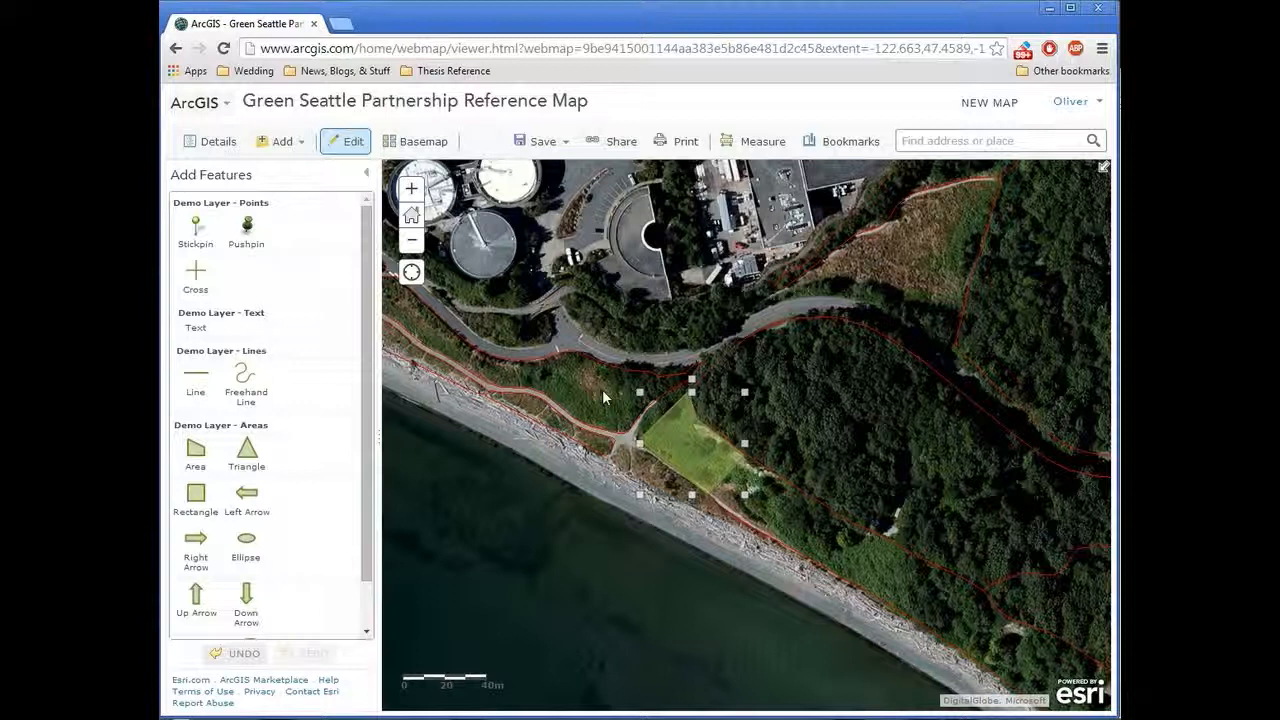
{"action": "left_click", "coordinate": [689, 440]}
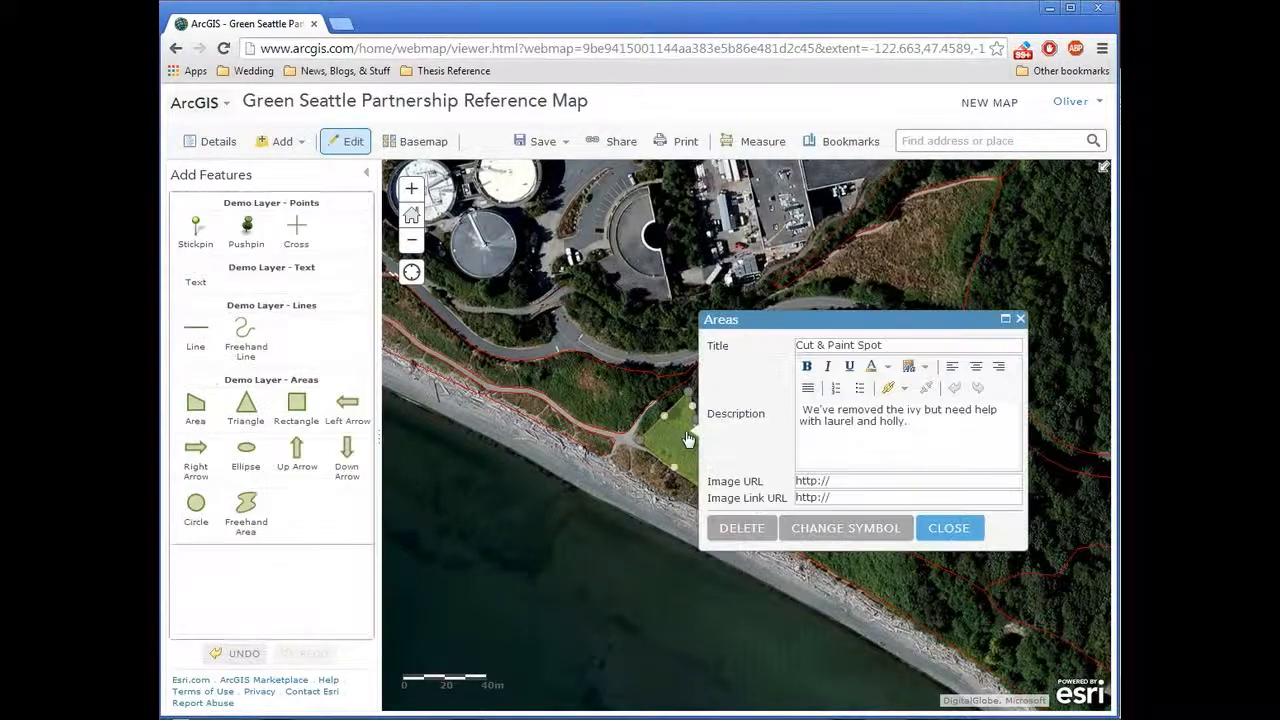
{"action": "left_click", "coordinate": [1021, 320]}
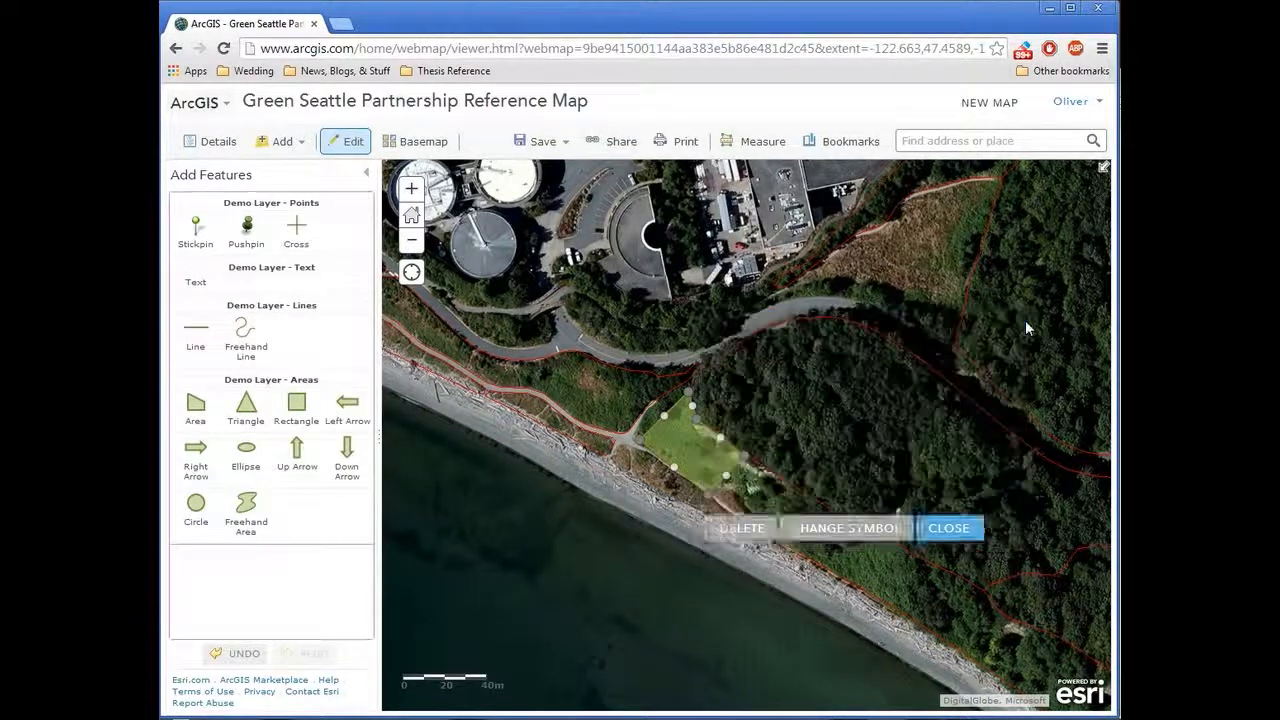
{"action": "left_click", "coordinate": [346, 142]}
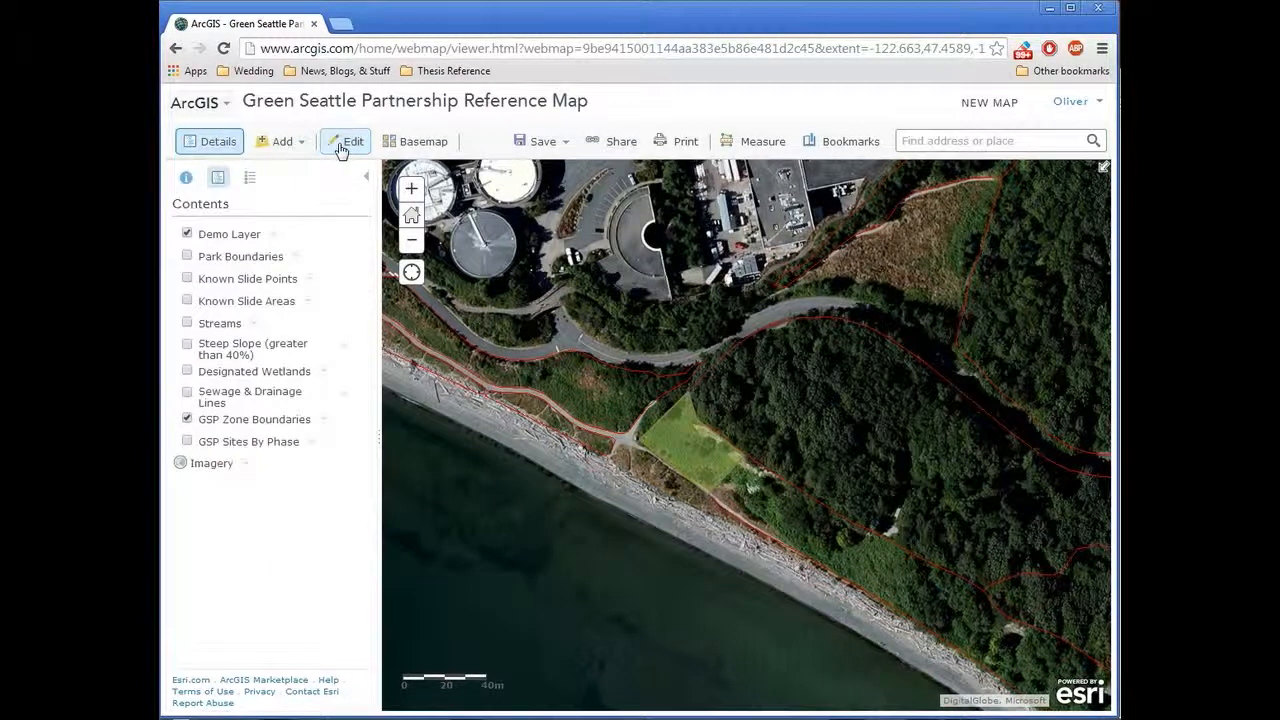
{"action": "left_click", "coordinate": [692, 438]}
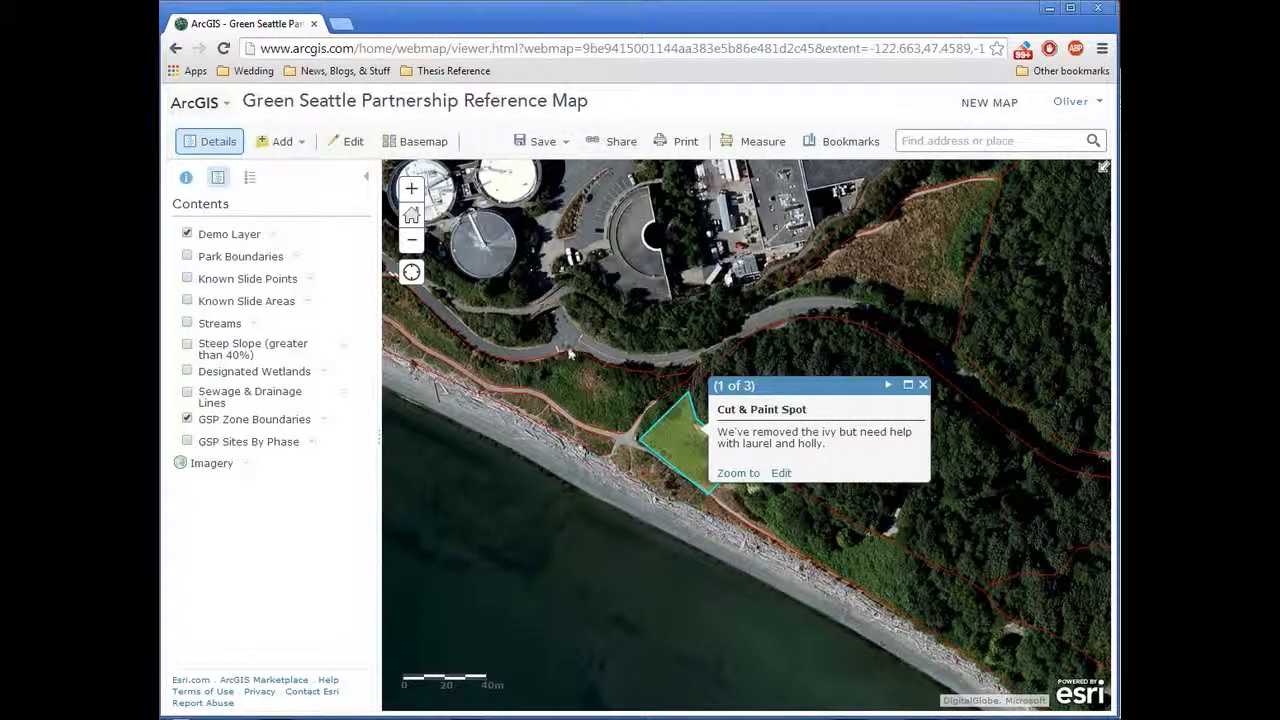
{"action": "left_click", "coordinate": [923, 385]}
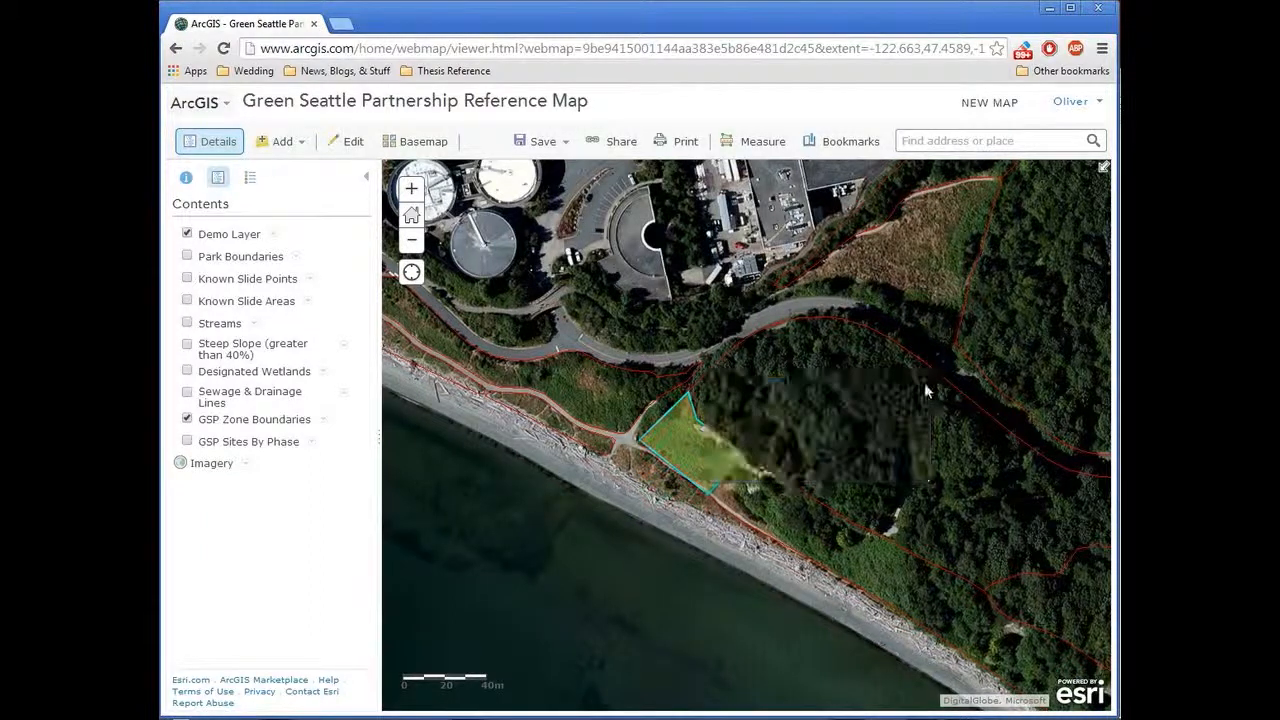
Step: Resume editing, place a stickpin on the road just north of the green area, and title it "Mulch drop off point"
{"action": "left_click", "coordinate": [284, 146]}
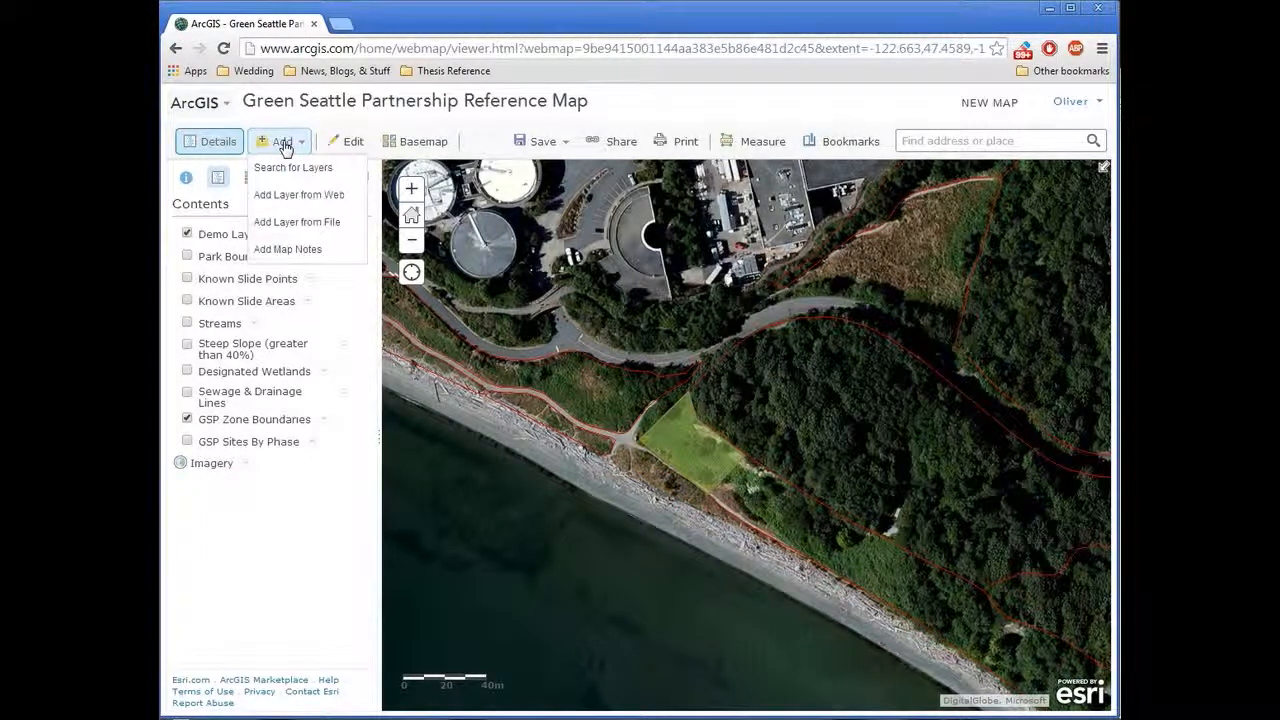
{"action": "left_click", "coordinate": [344, 141]}
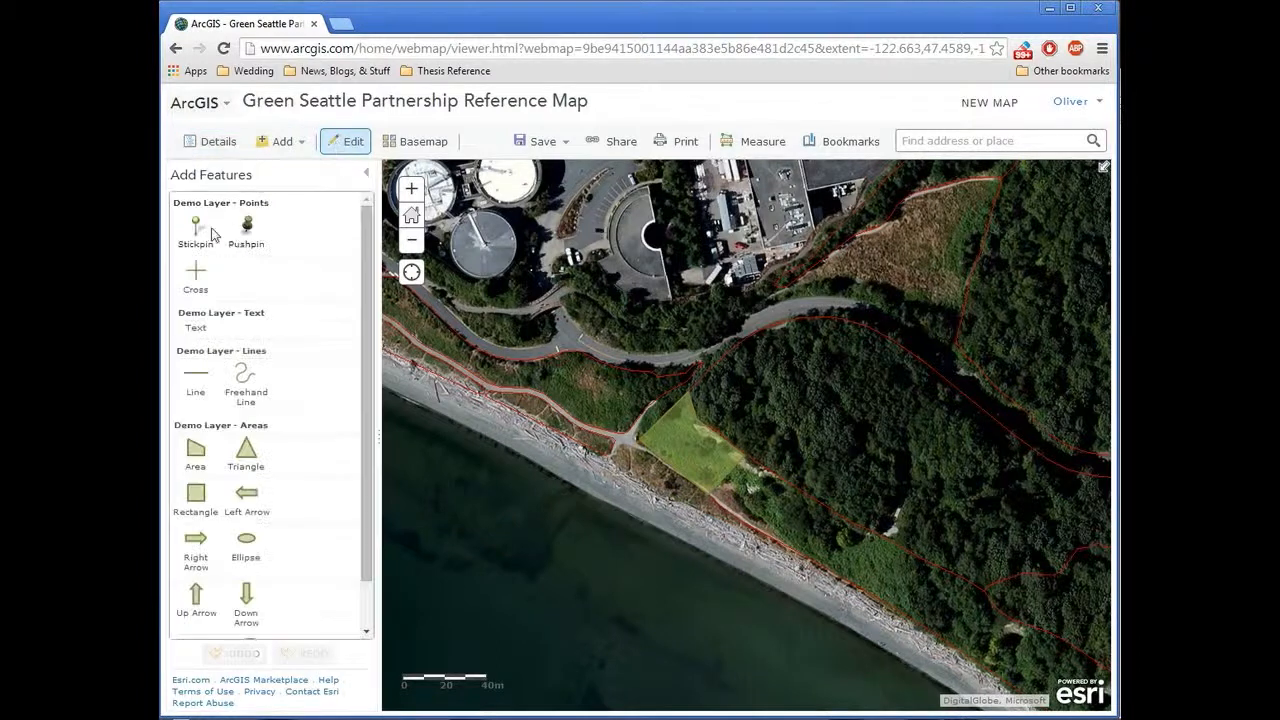
{"action": "left_click", "coordinate": [211, 233]}
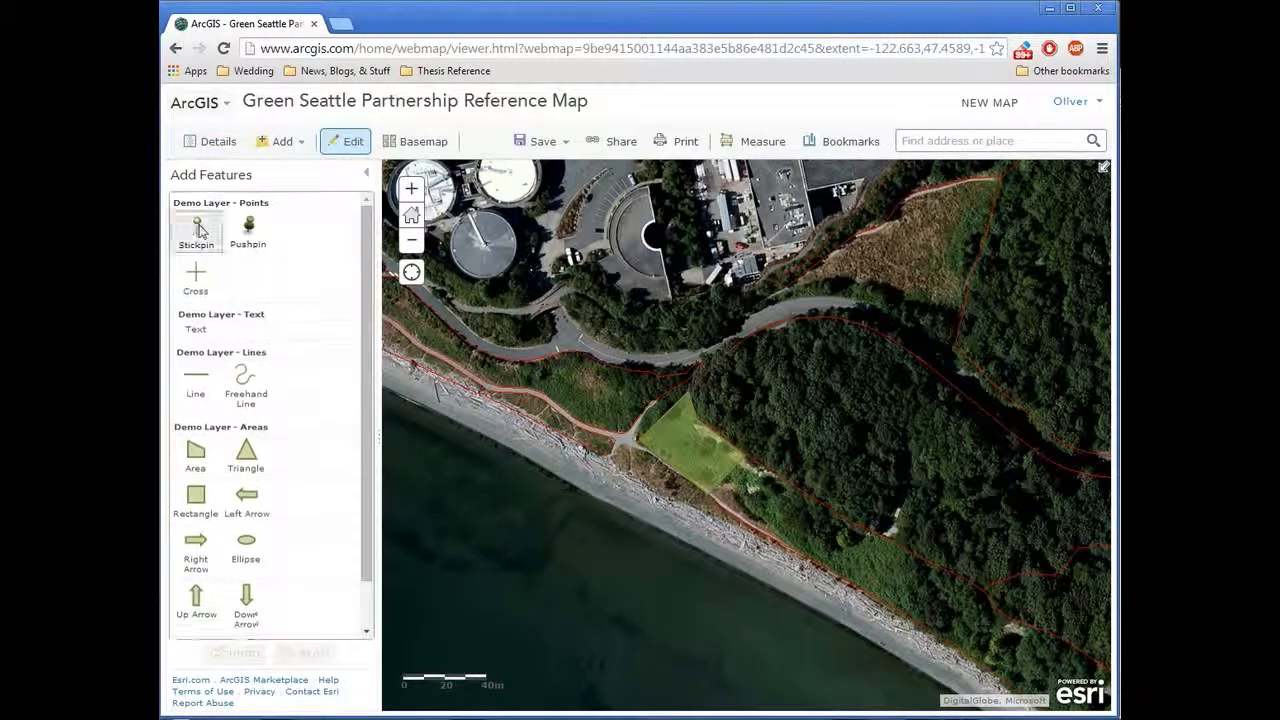
{"action": "left_click", "coordinate": [712, 354]}
{"action": "double_click", "coordinate": [850, 263]}
{"action": "type", "text": "Mulch d"}
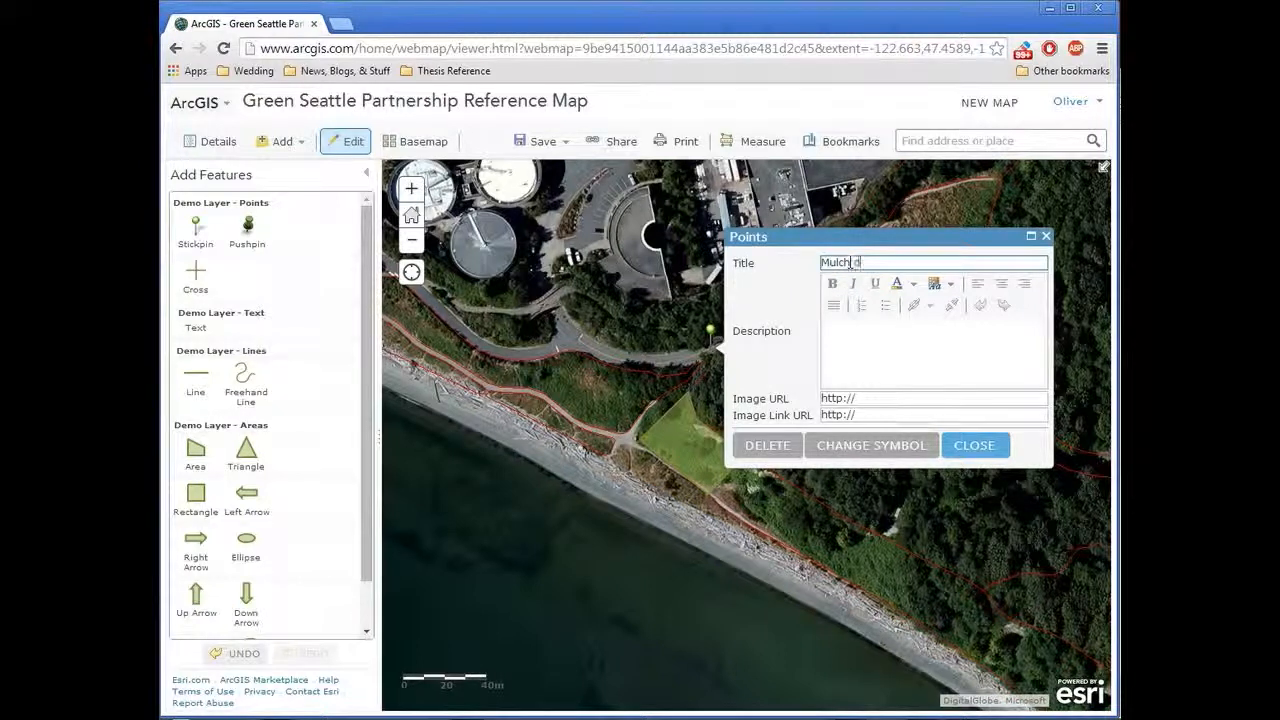
{"action": "type", "text": "rop off point"}
{"action": "left_click", "coordinate": [914, 450]}
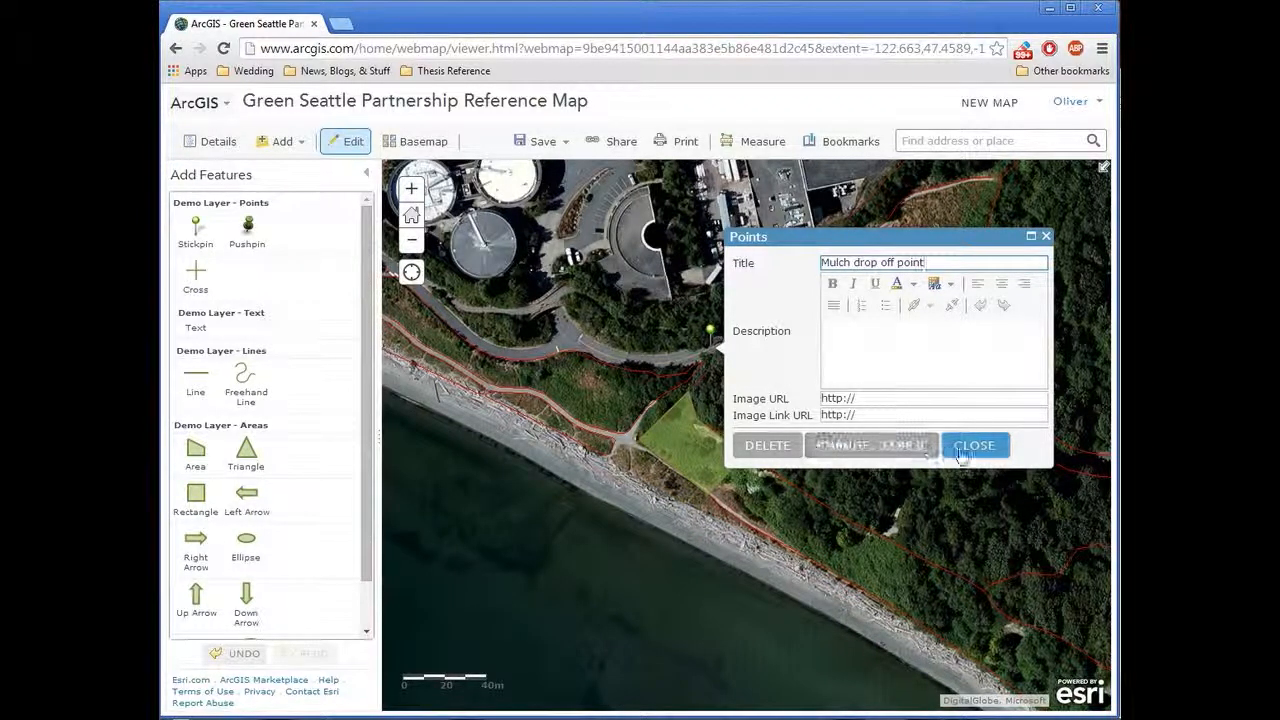
{"action": "left_click", "coordinate": [960, 452]}
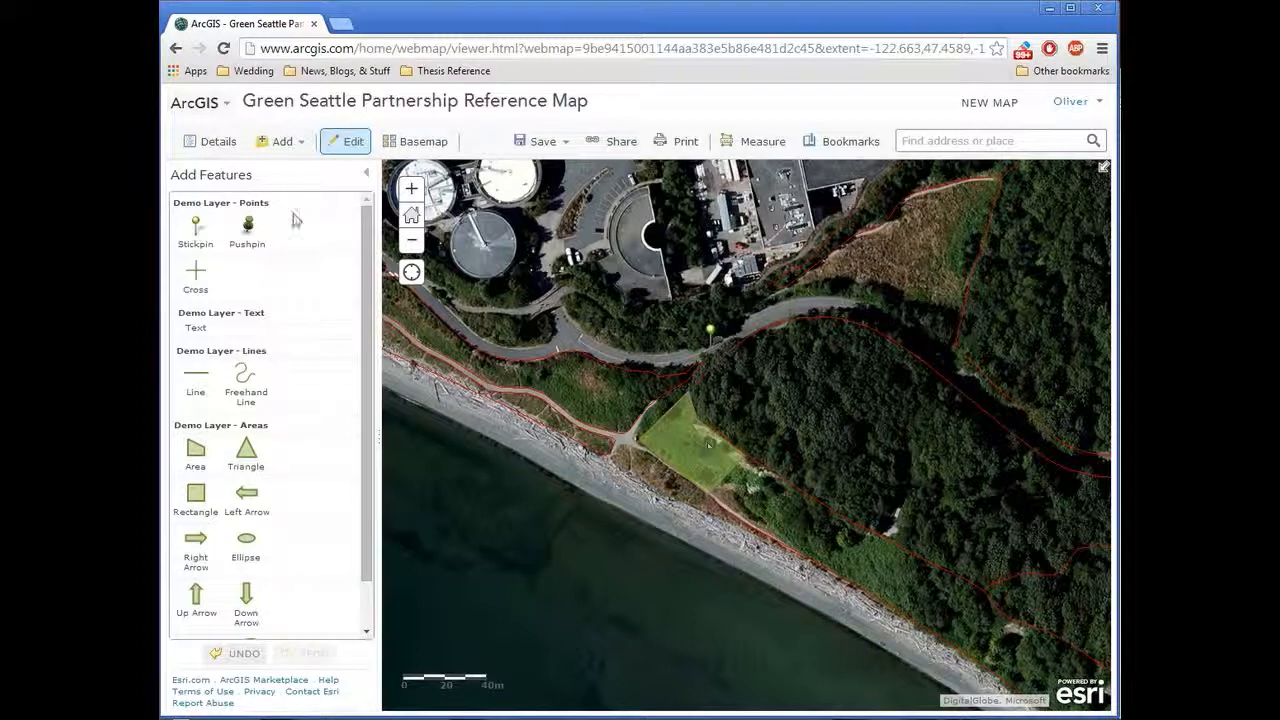
Step: Place a pushpin inside the green area, keeping its default title
{"action": "left_click", "coordinate": [249, 226]}
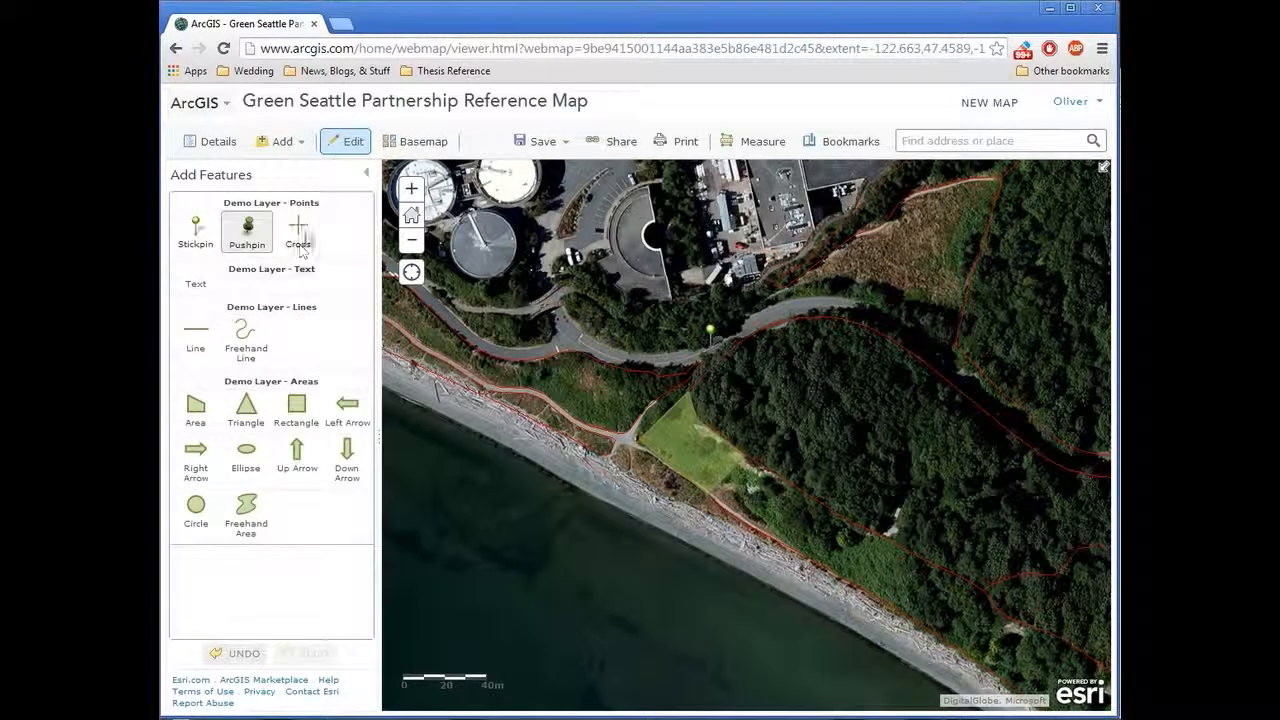
{"action": "left_click", "coordinate": [697, 453]}
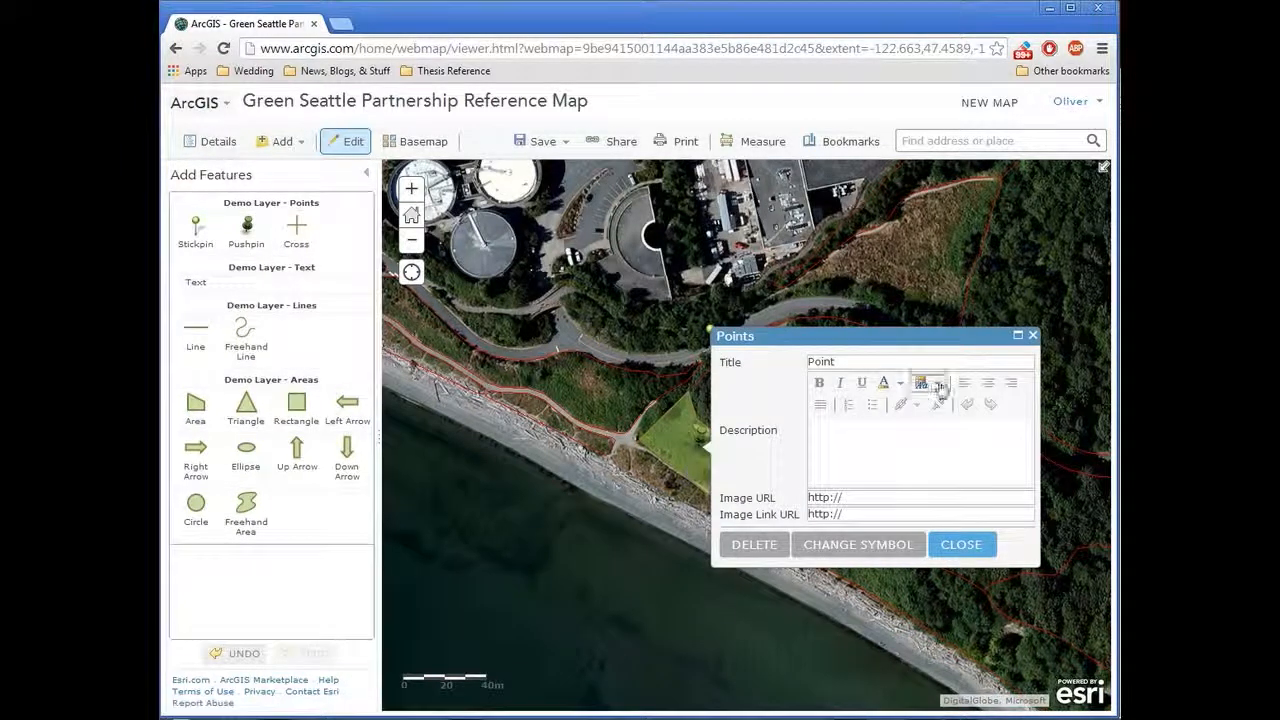
{"action": "left_click", "coordinate": [962, 544]}
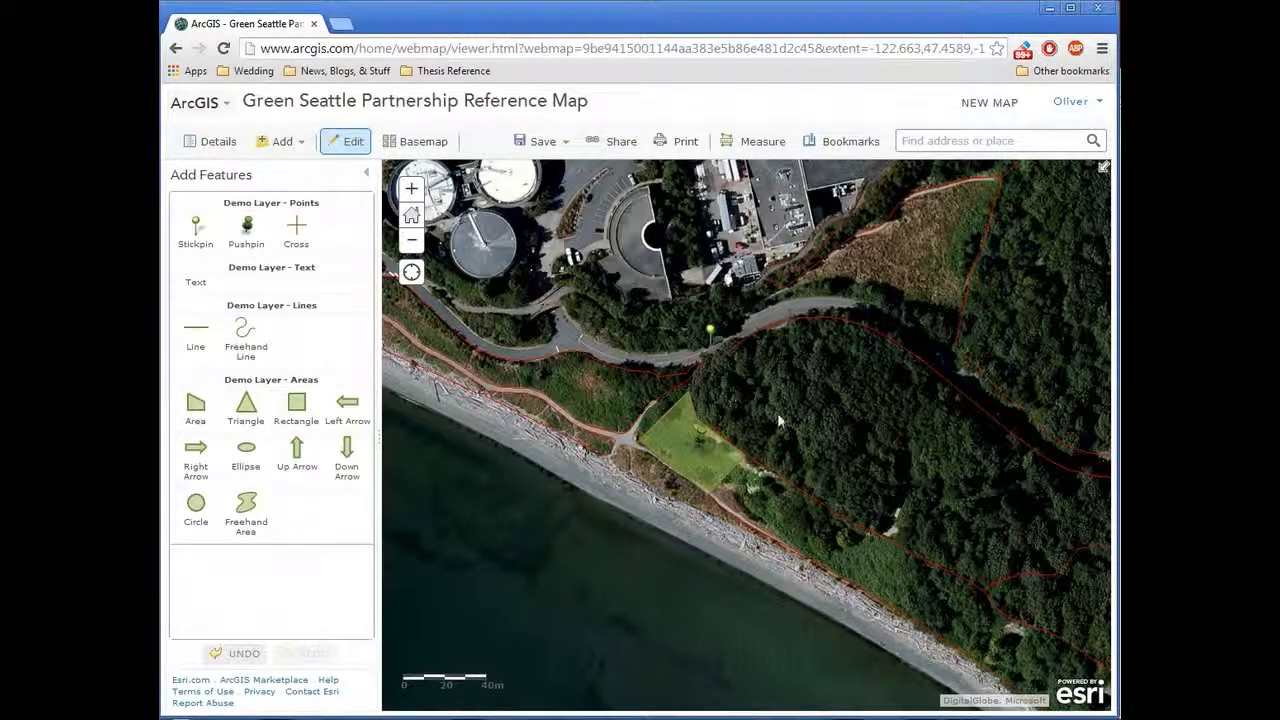
Step: Examine how the placed notes appear on the map from citywide scale down to the shoreline around the treatment plant
{"action": "left_click", "coordinate": [413, 242]}
{"action": "left_click", "coordinate": [417, 245]}
{"action": "left_click", "coordinate": [417, 245]}
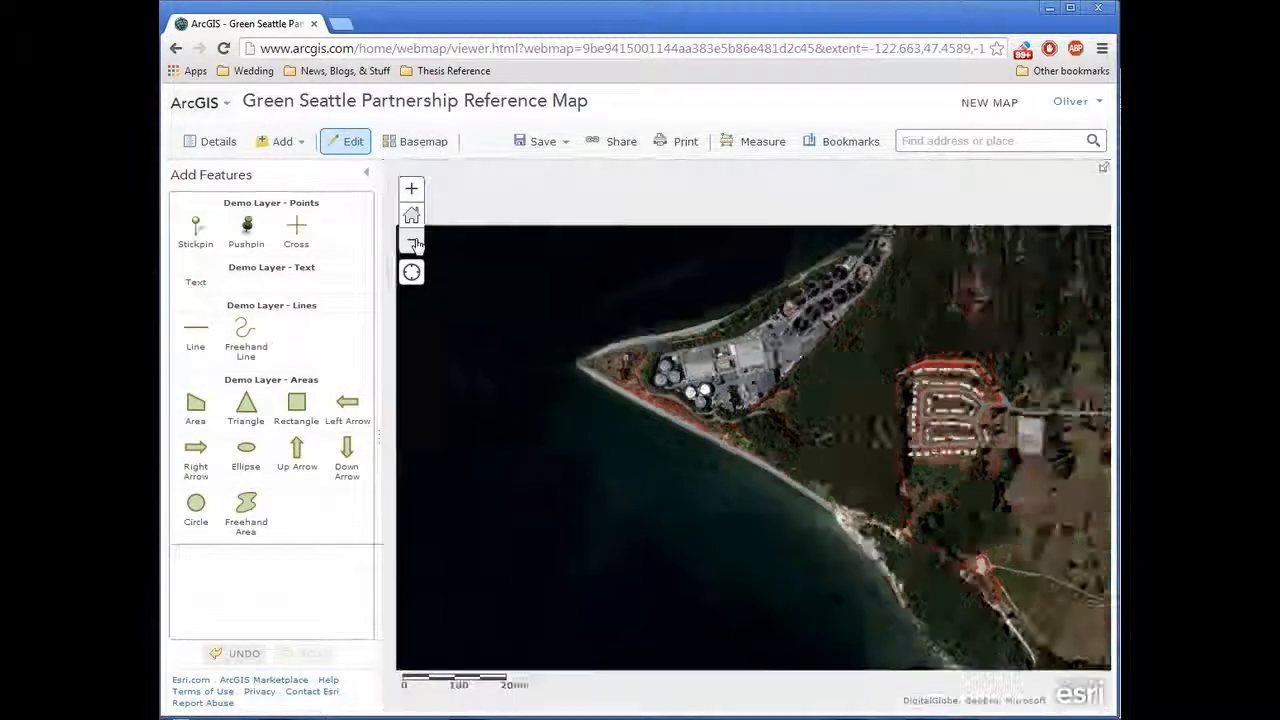
{"action": "left_click", "coordinate": [413, 245]}
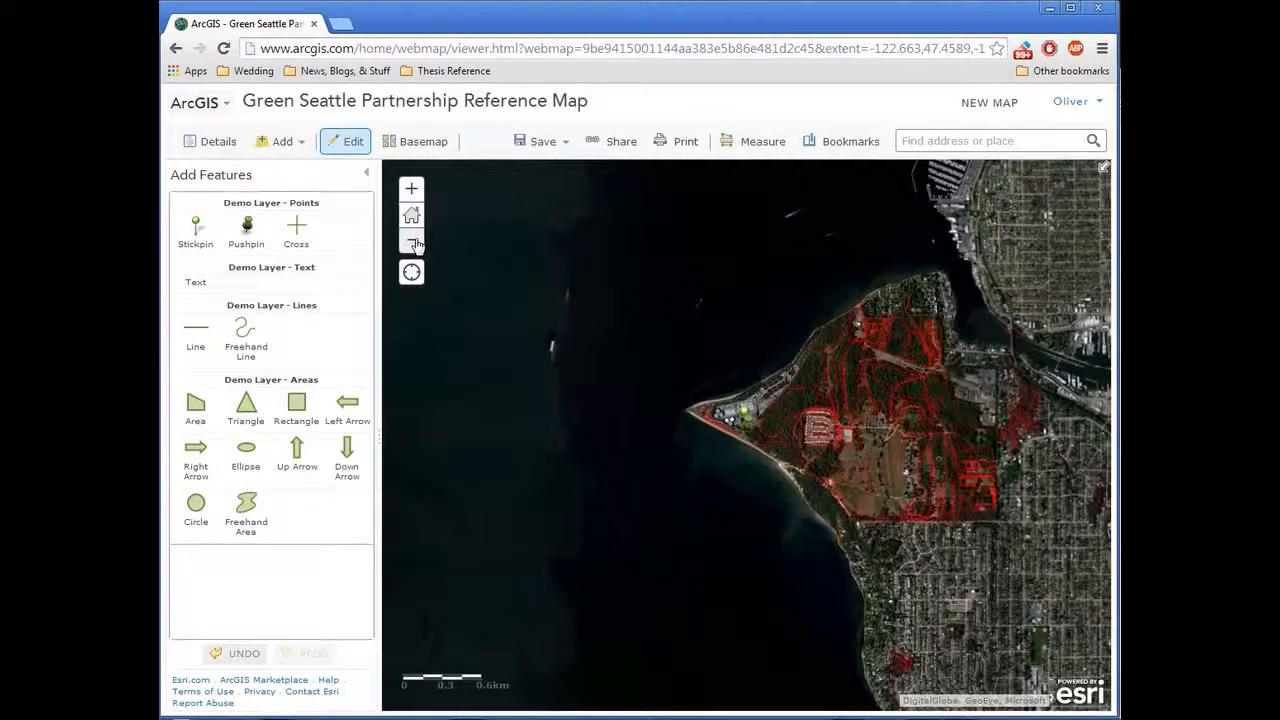
{"action": "left_click", "coordinate": [413, 245]}
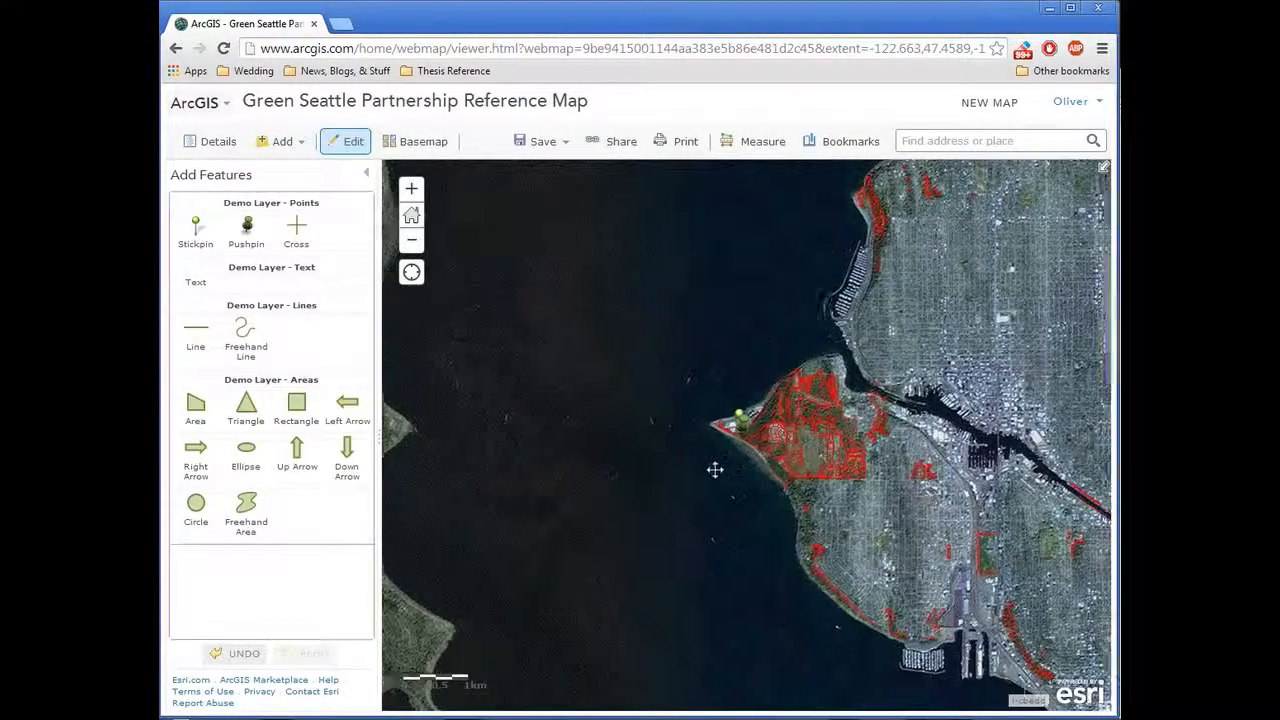
{"action": "left_click_drag", "start_coordinate": [714, 466], "coordinate": [567, 465]}
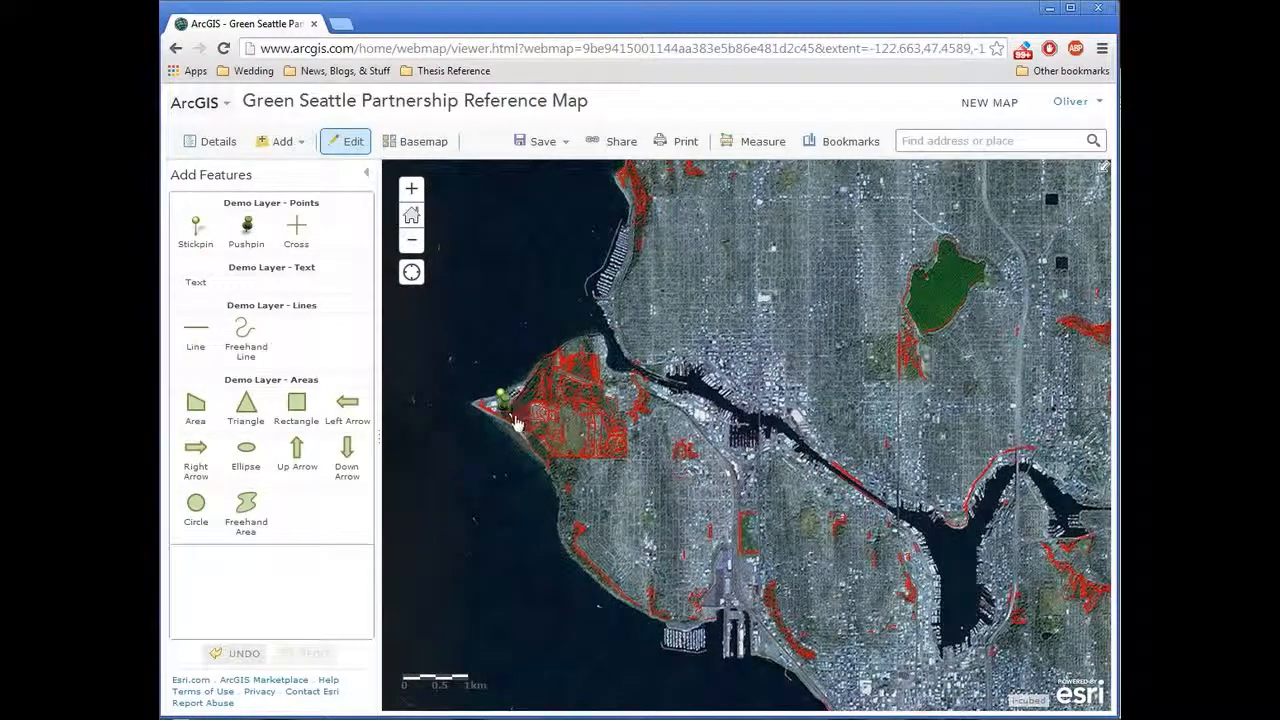
{"action": "left_click_drag", "start_coordinate": [533, 462], "coordinate": [739, 462]}
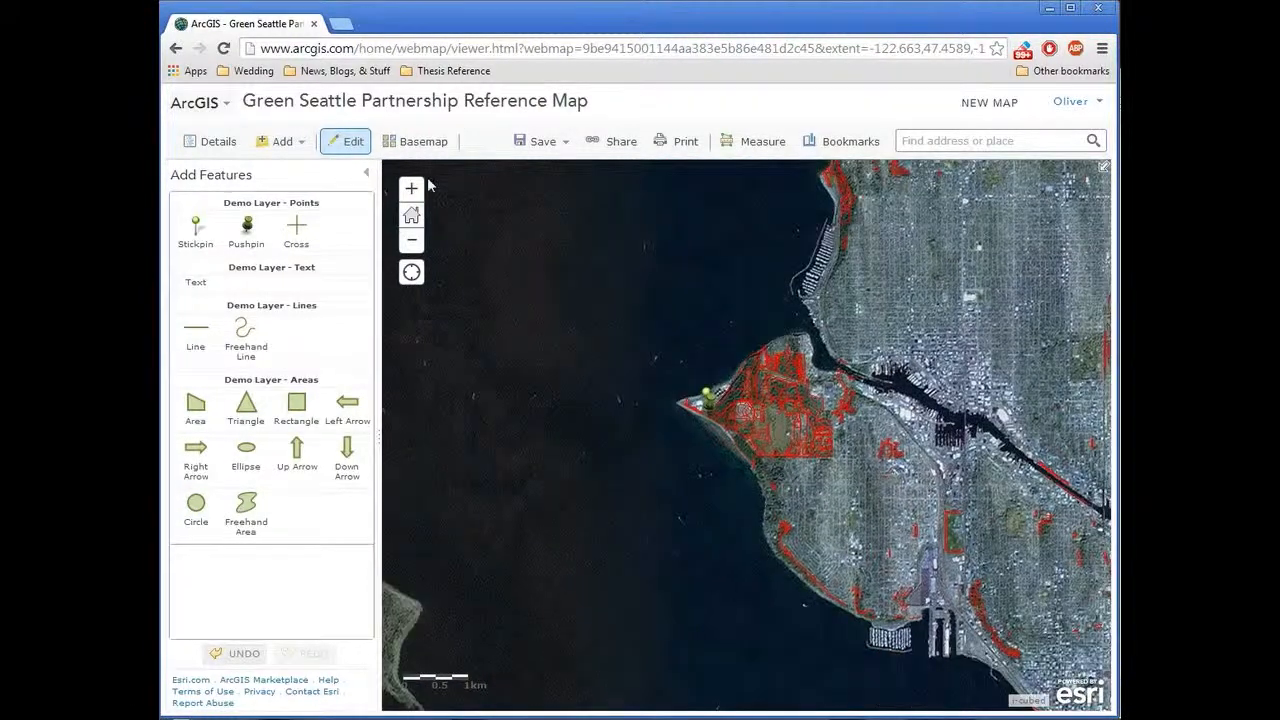
{"action": "left_click", "coordinate": [411, 188]}
{"action": "left_click", "coordinate": [411, 188]}
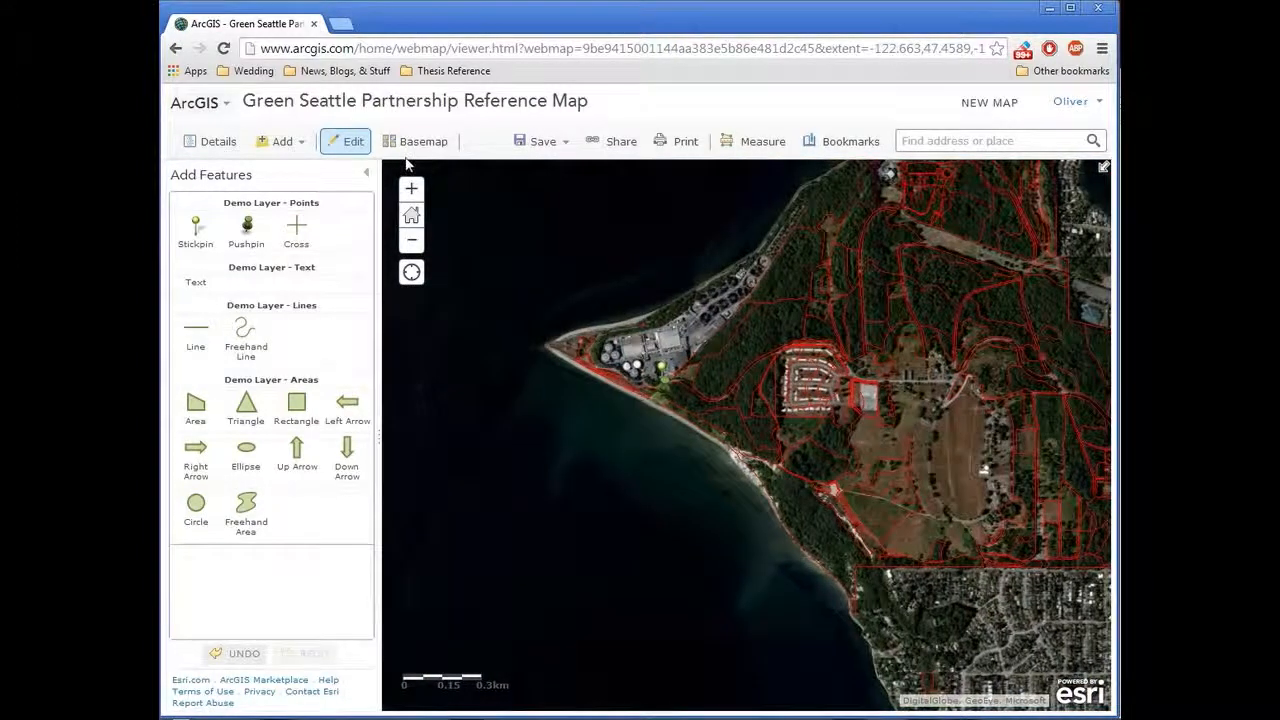
{"action": "scroll", "coordinate": [662, 370], "scroll_direction": "up", "scroll_amount": 1}
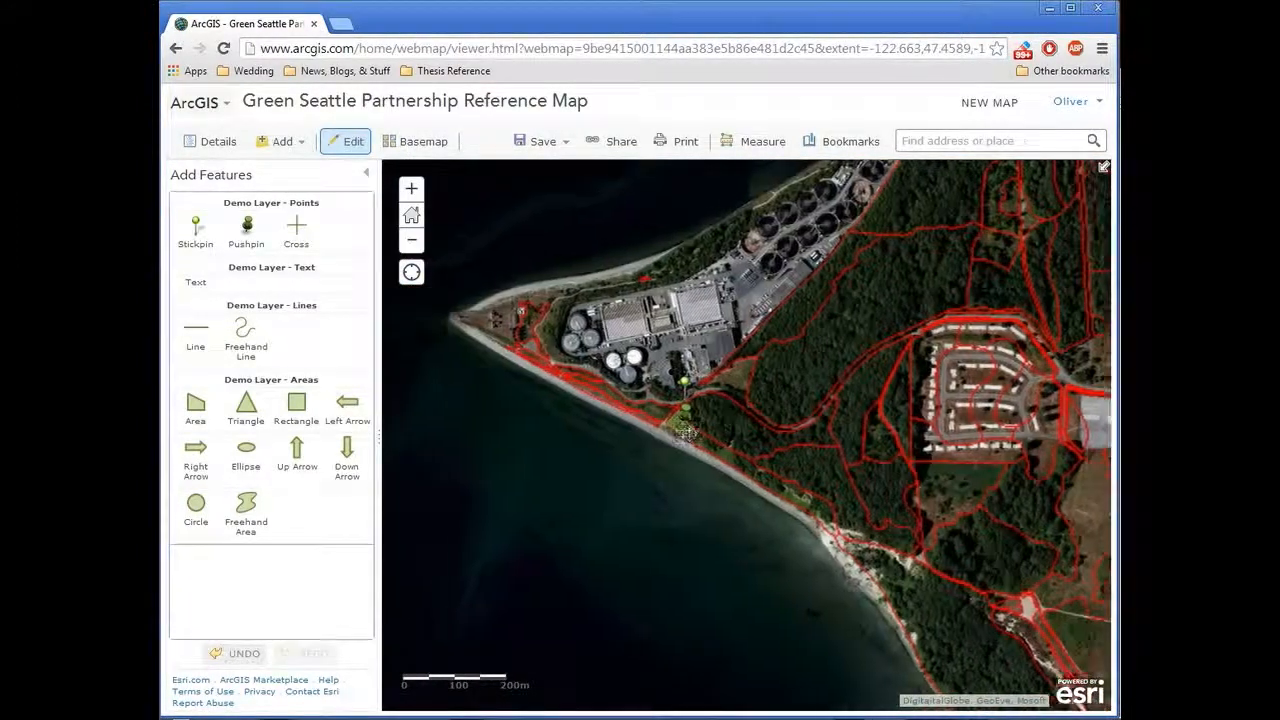
{"action": "scroll", "coordinate": [620, 425], "scroll_direction": "up", "scroll_amount": 1}
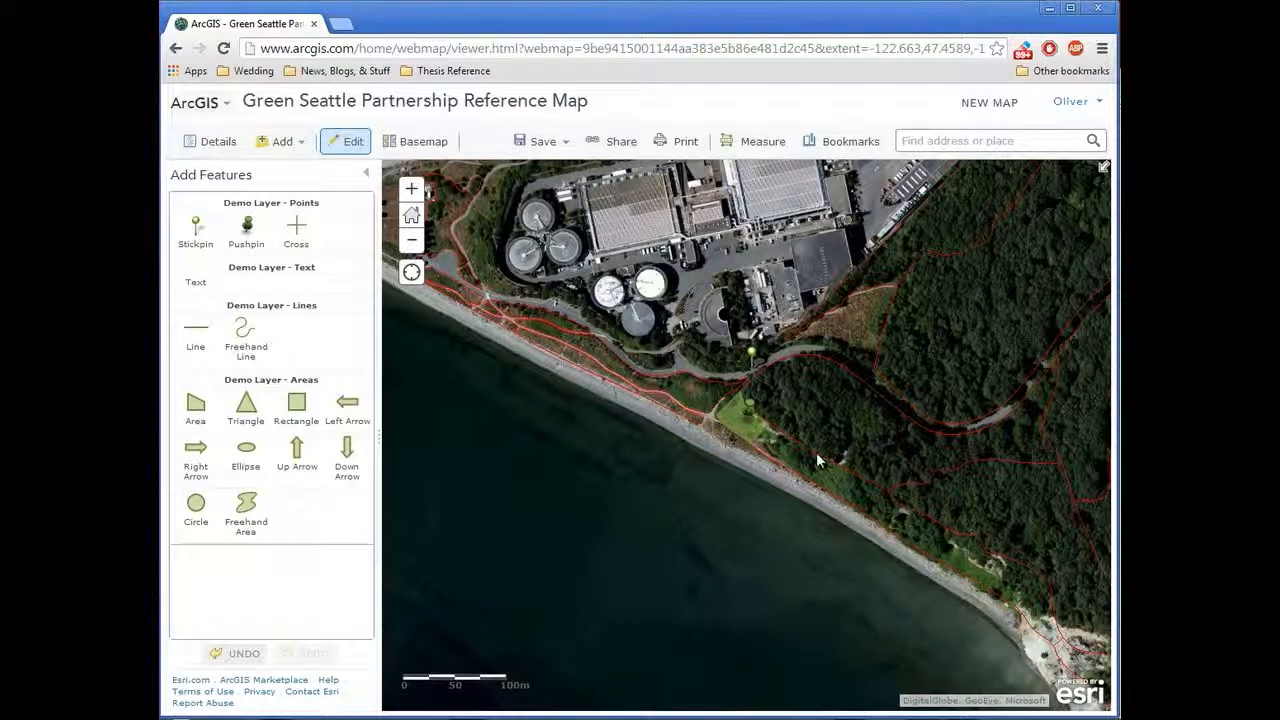
{"action": "left_click_drag", "start_coordinate": [834, 371], "coordinate": [785, 425]}
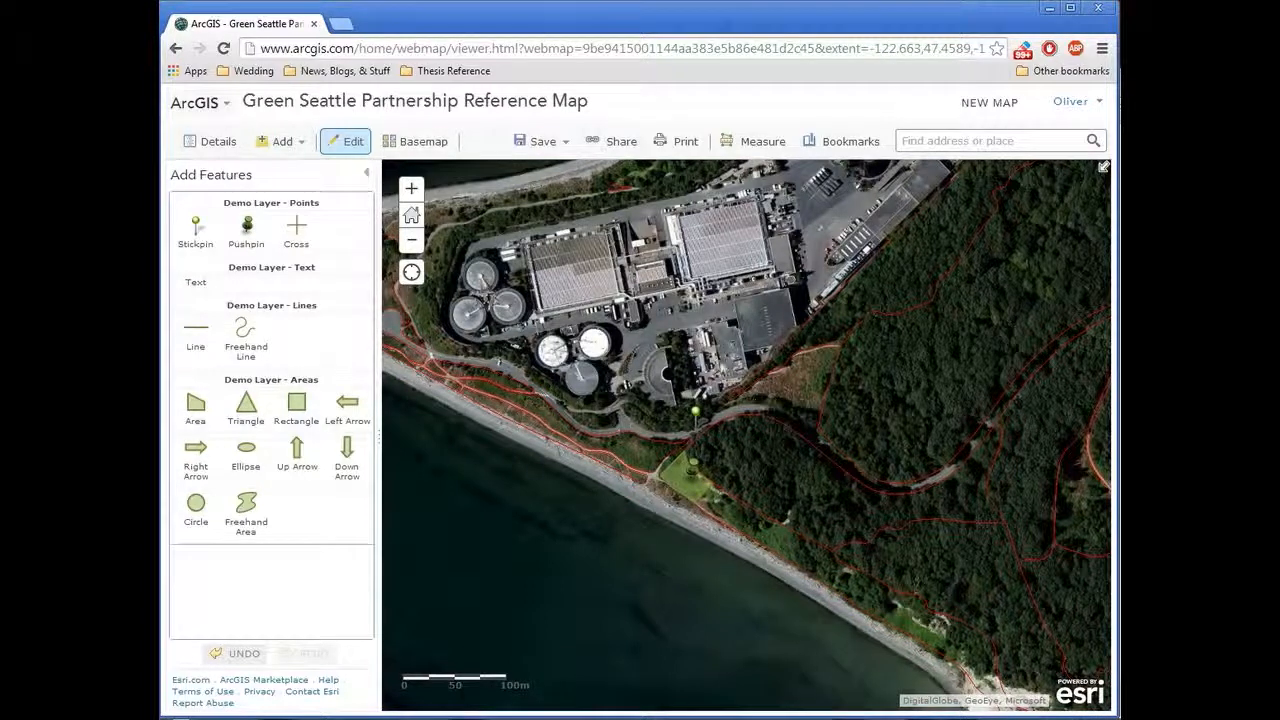
Step: Generate the printable version of the annotated map, view it, and return to the map viewer
{"action": "left_click", "coordinate": [676, 146]}
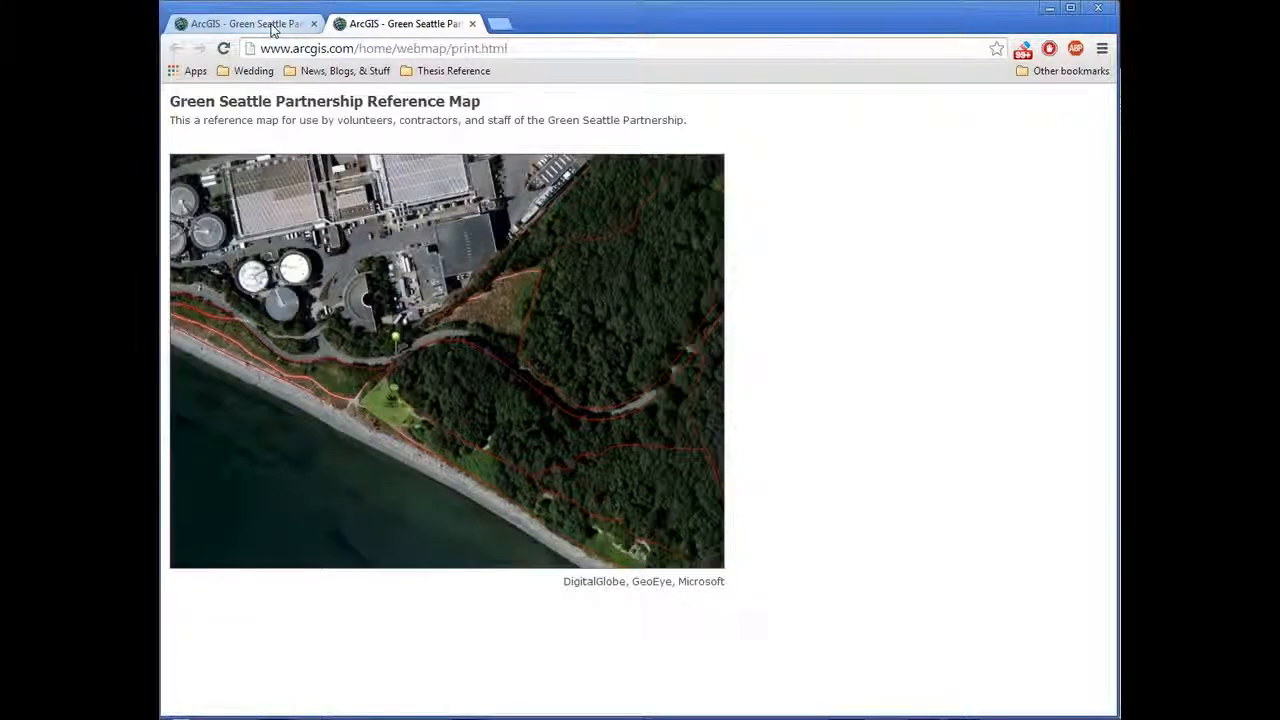
{"action": "left_click", "coordinate": [272, 28]}
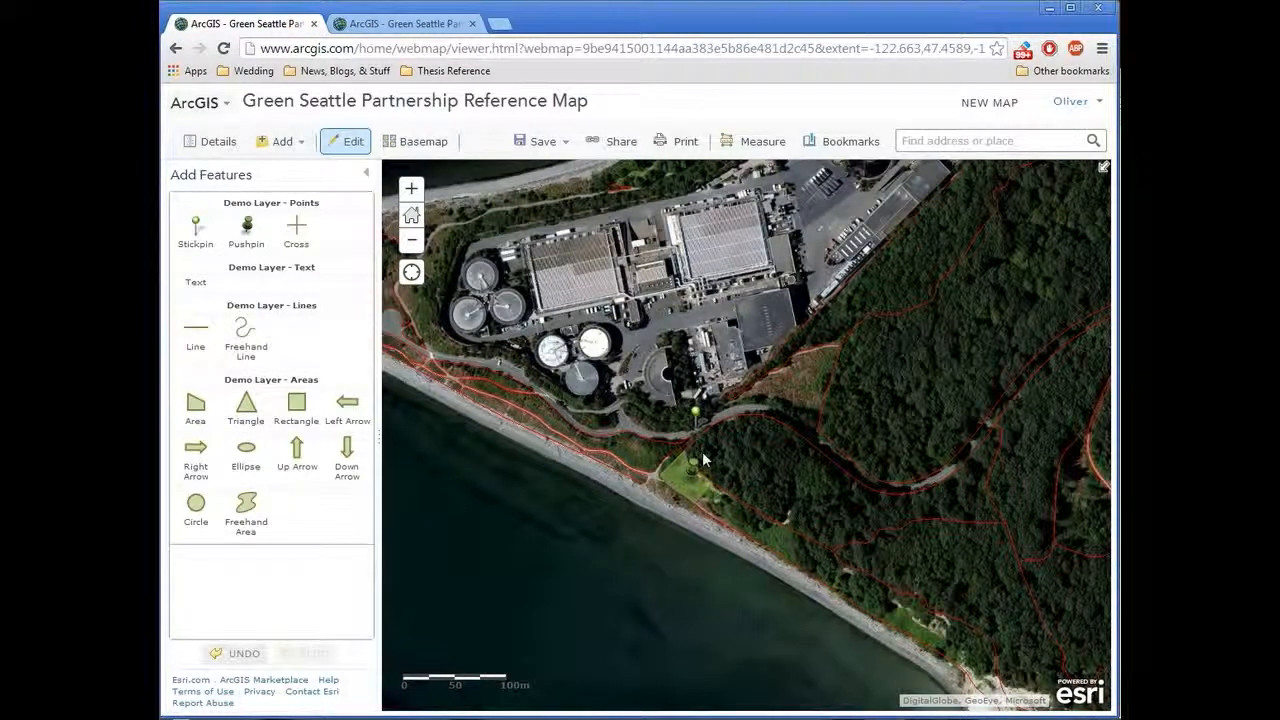
Step: Save a copy of the map under the title "Demo Map", keeping the suggested tags, summary and folder
{"action": "left_click", "coordinate": [566, 148]}
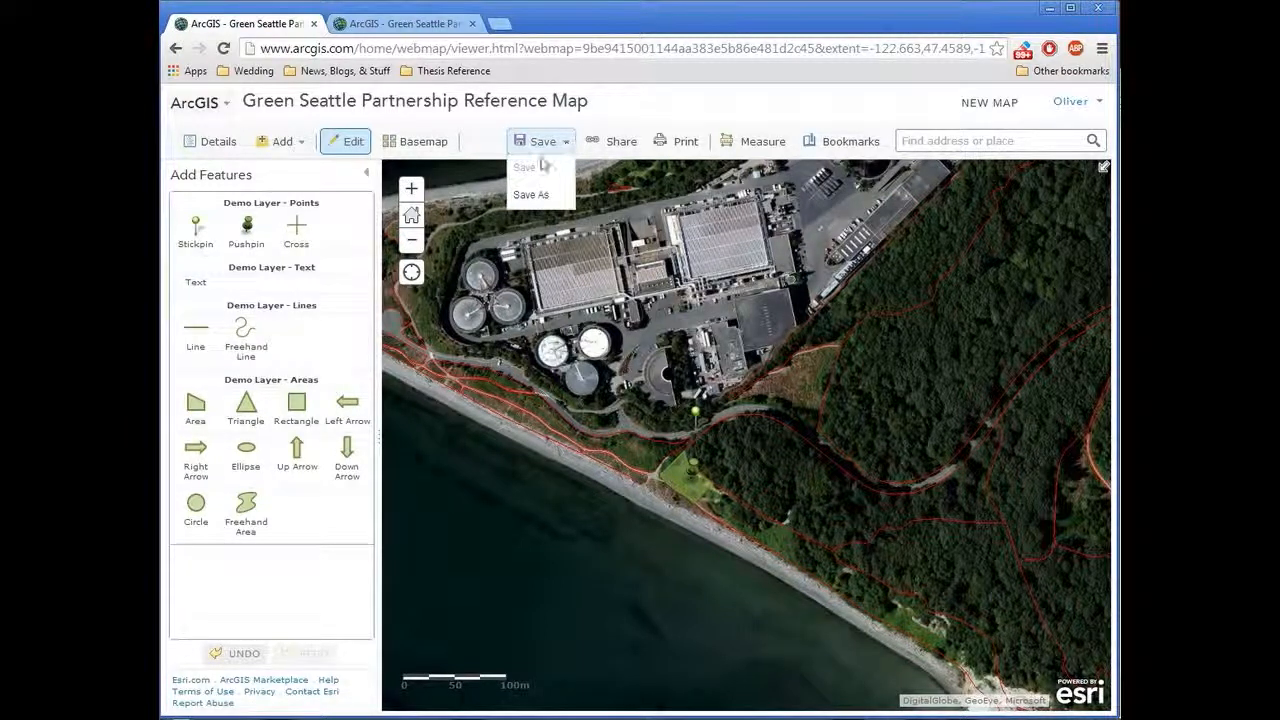
{"action": "left_click", "coordinate": [550, 198]}
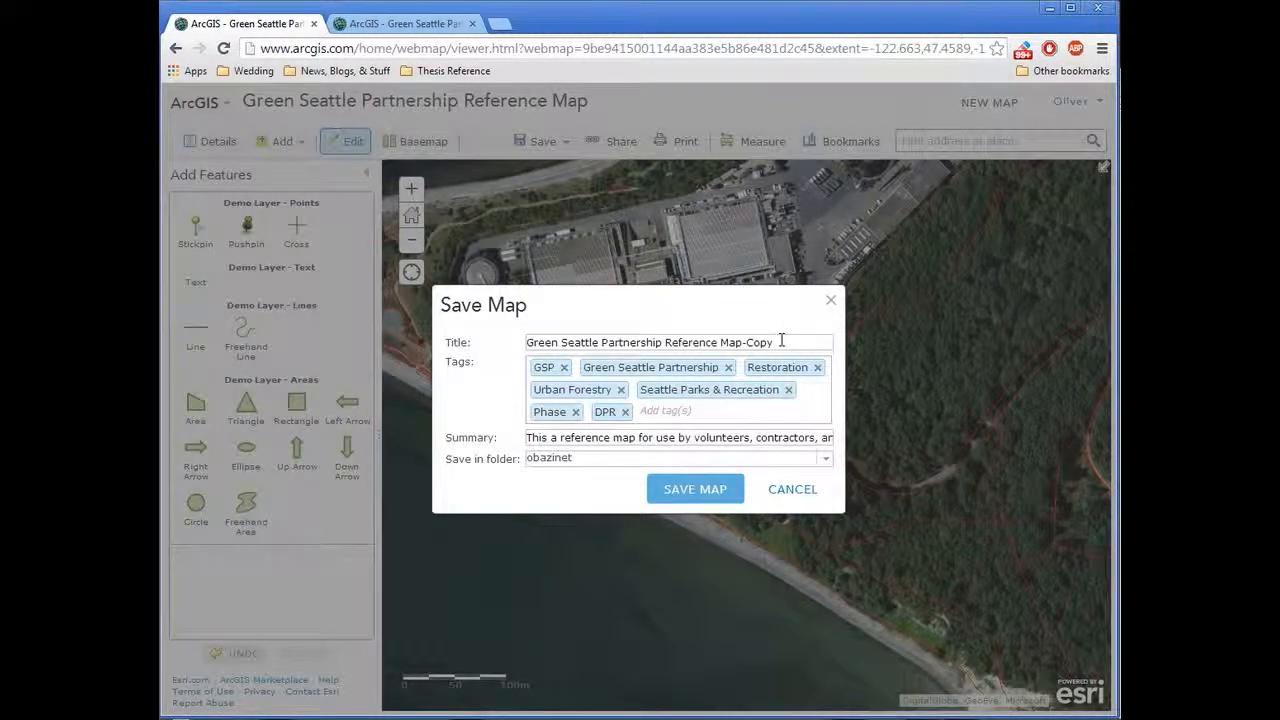
{"action": "triple_click", "coordinate": [782, 341]}
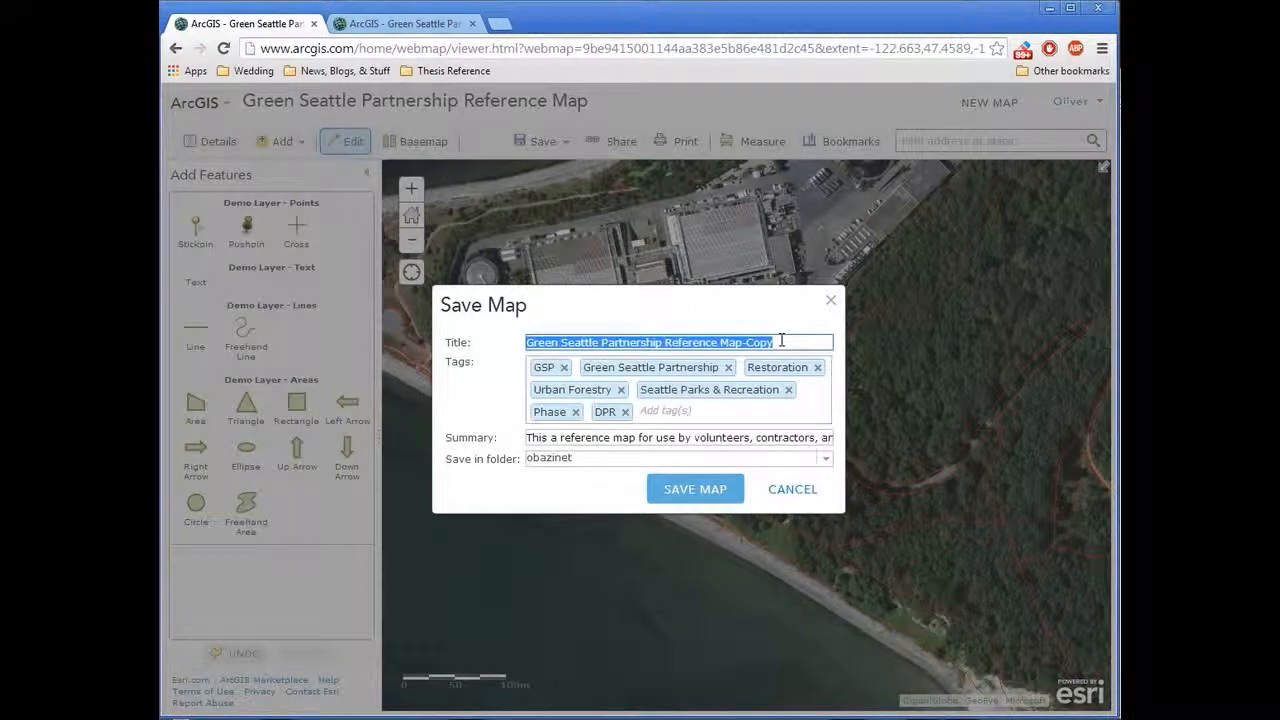
{"action": "type", "text": "Sam"}
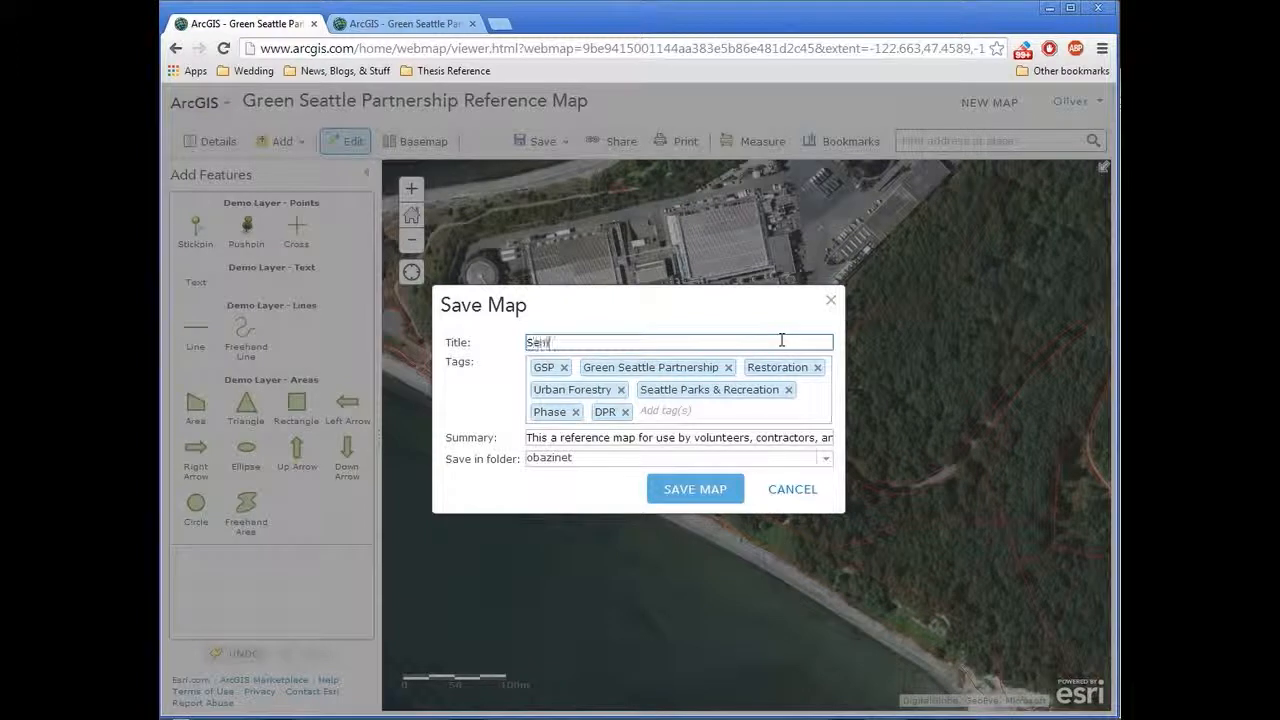
{"action": "key", "text": "BackSpace"}
{"action": "key", "text": "BackSpace"}
{"action": "key", "text": "BackSpace"}
{"action": "type", "text": "Demo Map"}
{"action": "left_click", "coordinate": [710, 489]}
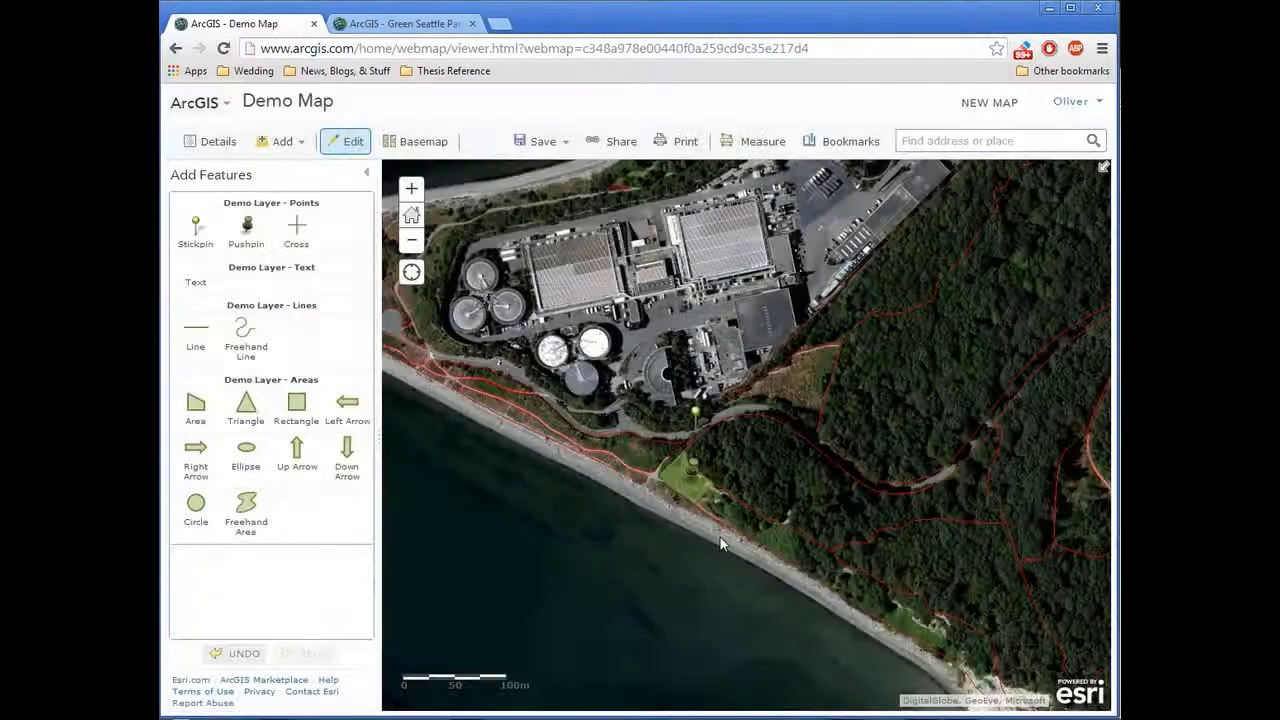
Step: Share the map with Everyone (public), copy its short link, and close the sharing settings
{"action": "left_click", "coordinate": [595, 141]}
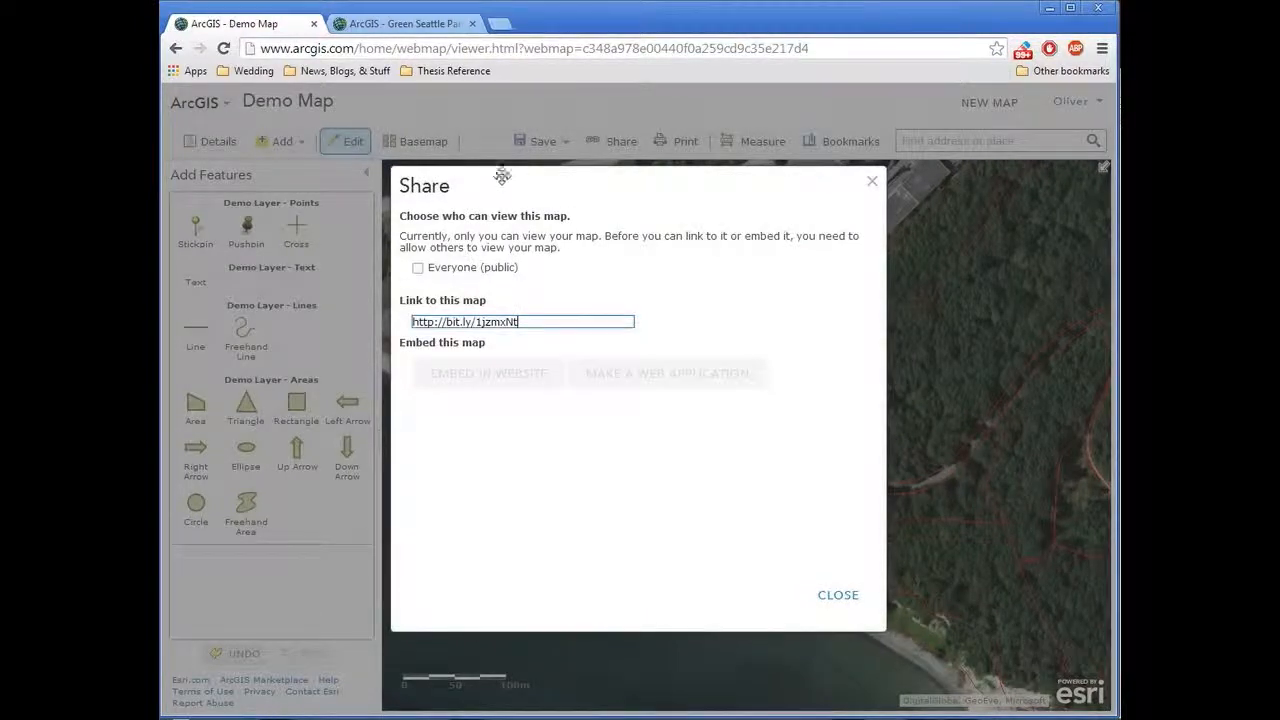
{"action": "left_click", "coordinate": [418, 270]}
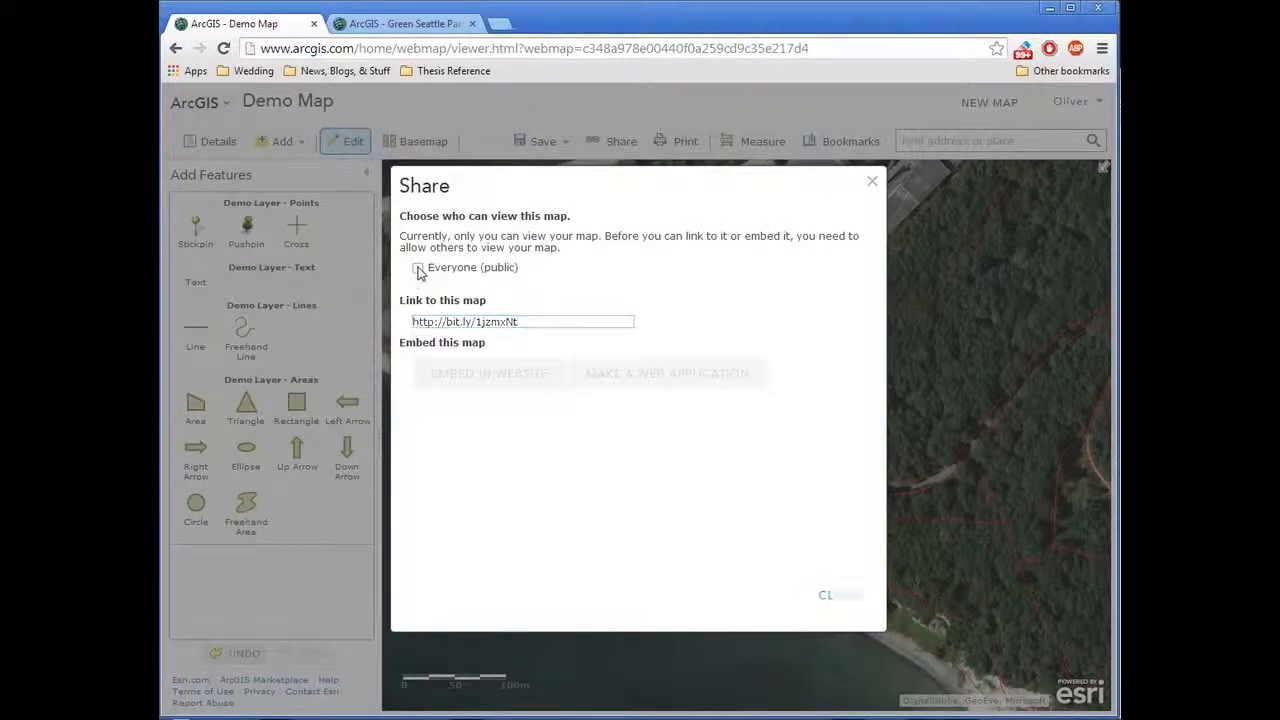
{"action": "left_click", "coordinate": [526, 322]}
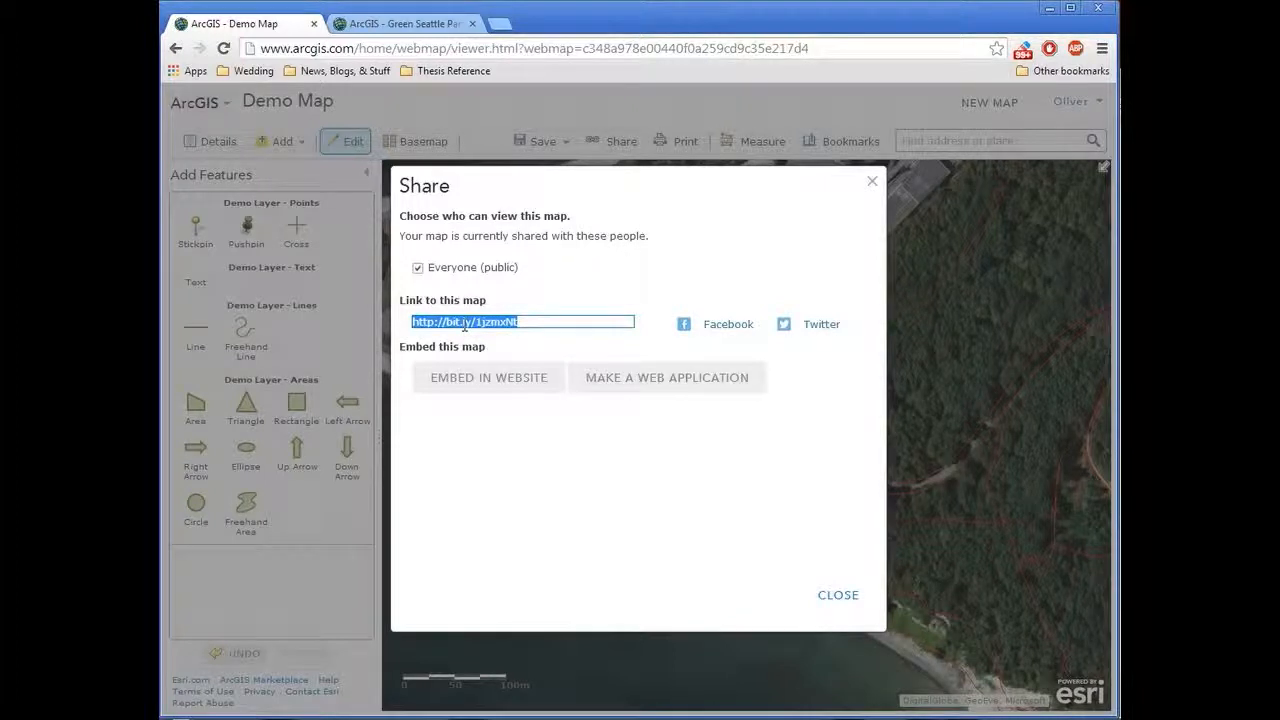
{"action": "right_click", "coordinate": [468, 324]}
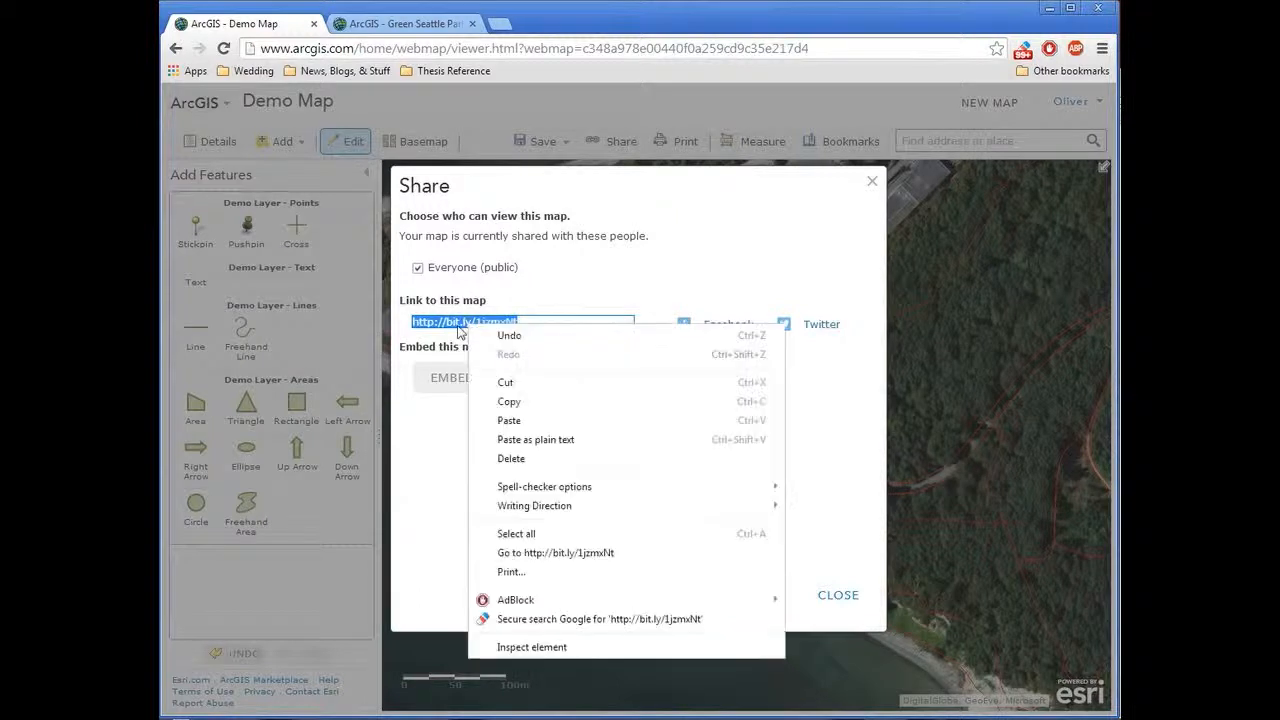
{"action": "left_click", "coordinate": [517, 401]}
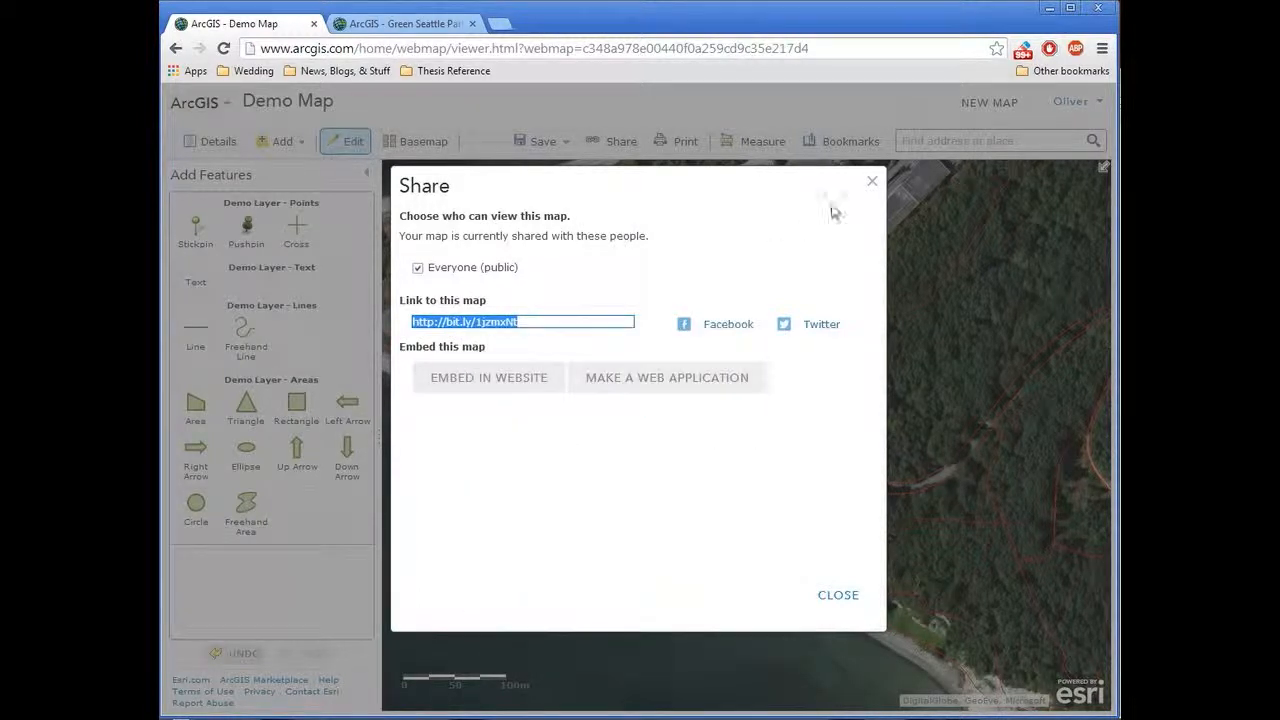
{"action": "left_click", "coordinate": [874, 182]}
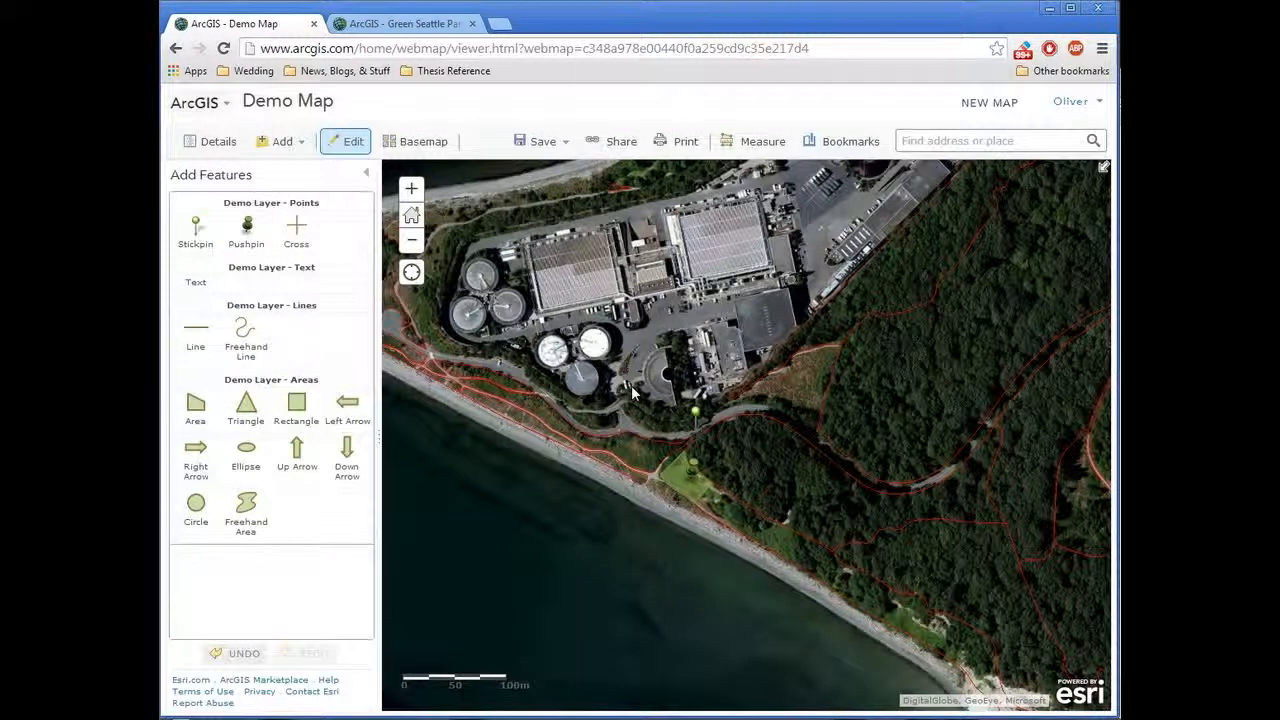
Step: Sign out of the account, load the copied map link in the same tab, and look over the shared map around the notes
{"action": "left_click", "coordinate": [1070, 101]}
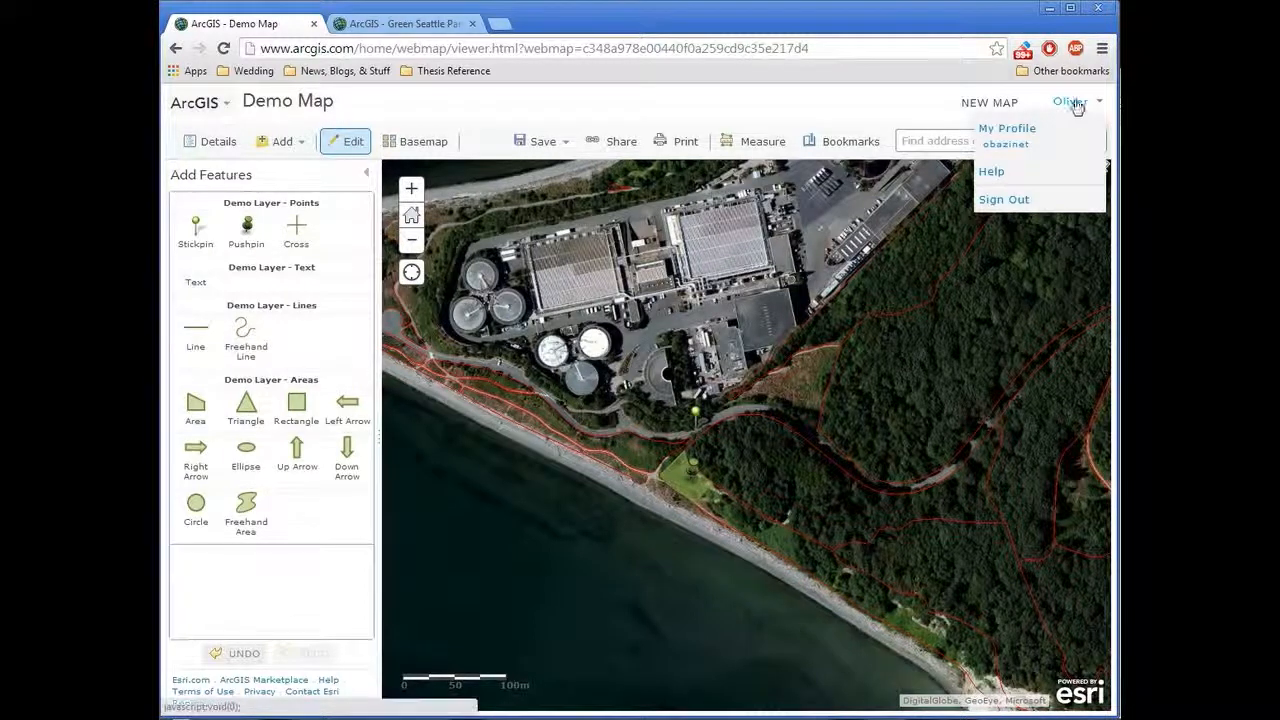
{"action": "left_click", "coordinate": [1034, 197]}
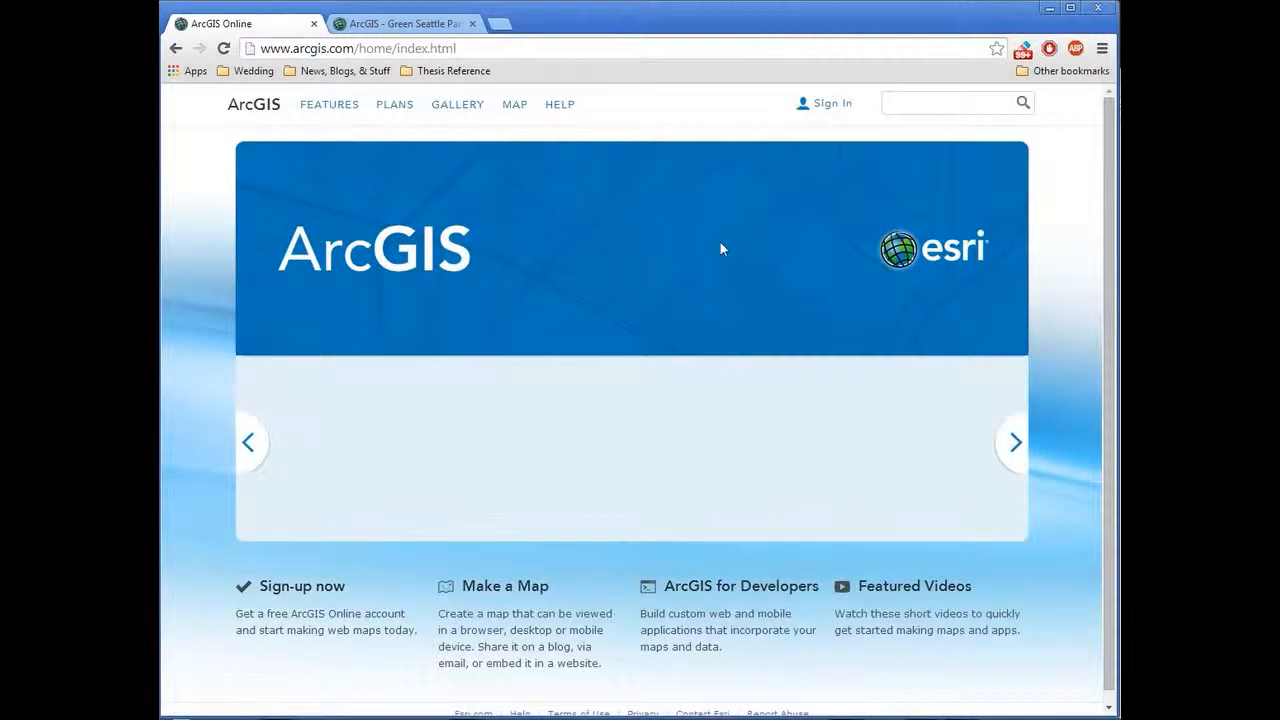
{"action": "right_click", "coordinate": [387, 51]}
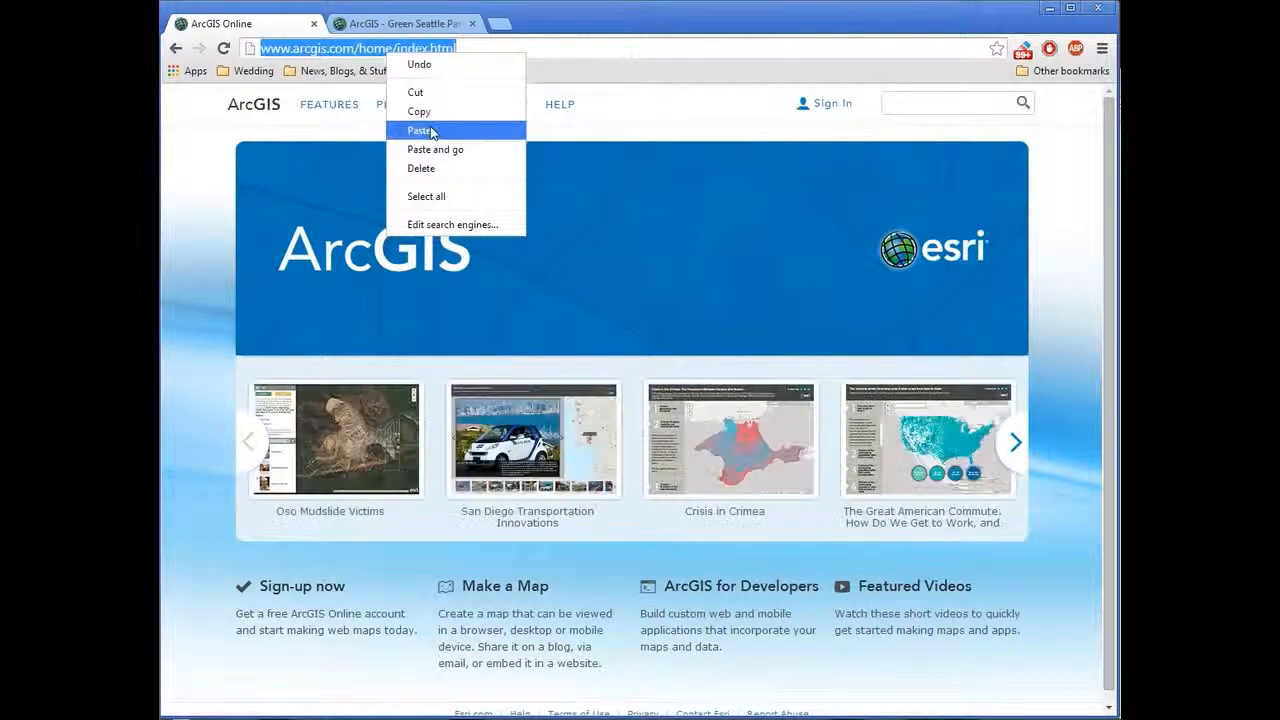
{"action": "left_click", "coordinate": [435, 150]}
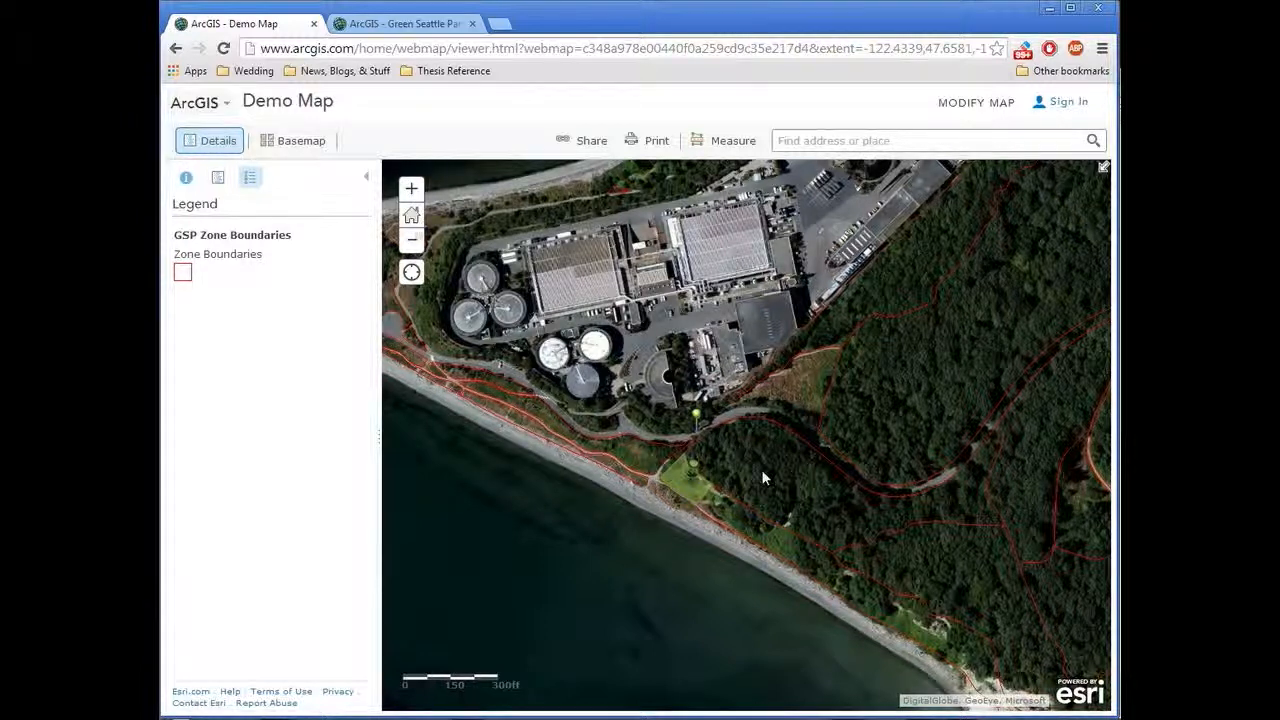
{"action": "left_click_drag", "start_coordinate": [761, 469], "coordinate": [605, 383]}
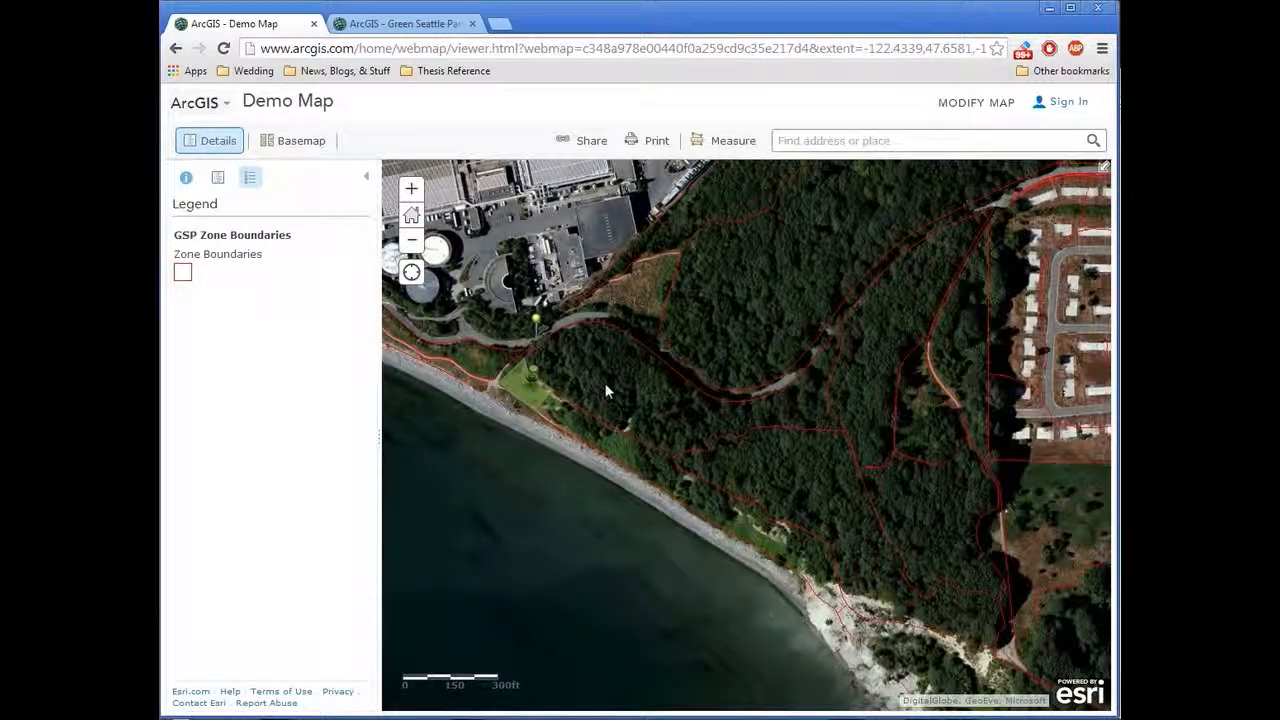